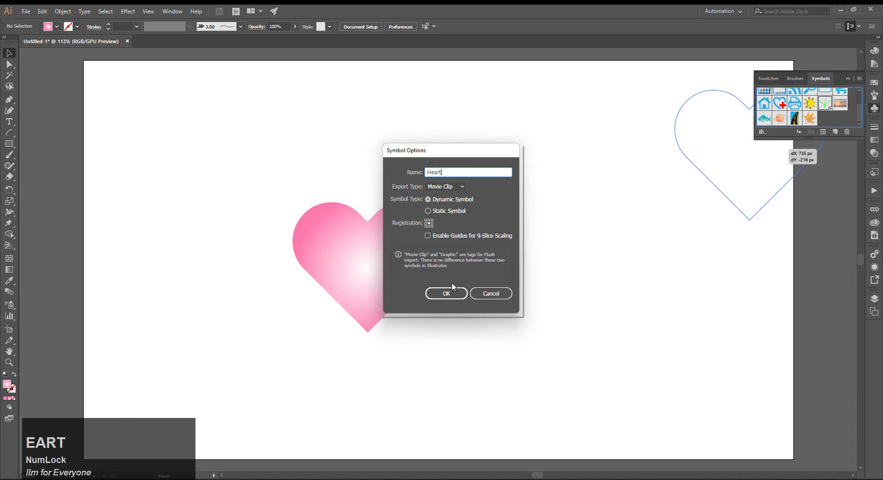
# Save the pink heart as a dynamic Movie Clip symbol named Heart and delete the original artwork.
pyautogui.click(451, 291)
pyautogui.press('Delete')
# Choose a symbol and spray instances of it near the artboard's left edge with the Symbol Sprayer.
pyautogui.click(841, 104)
pyautogui.click(10, 305)
pyautogui.moveTo(137, 212); pyautogui.dragTo(161, 413)
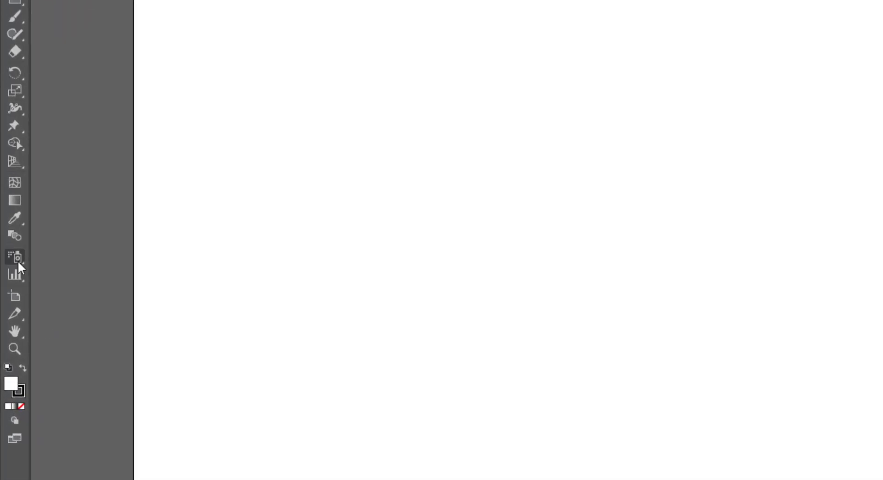
# Display the group of symbolism tools and choose the Symbol Sprayer Tool.
pyautogui.click(14, 258)
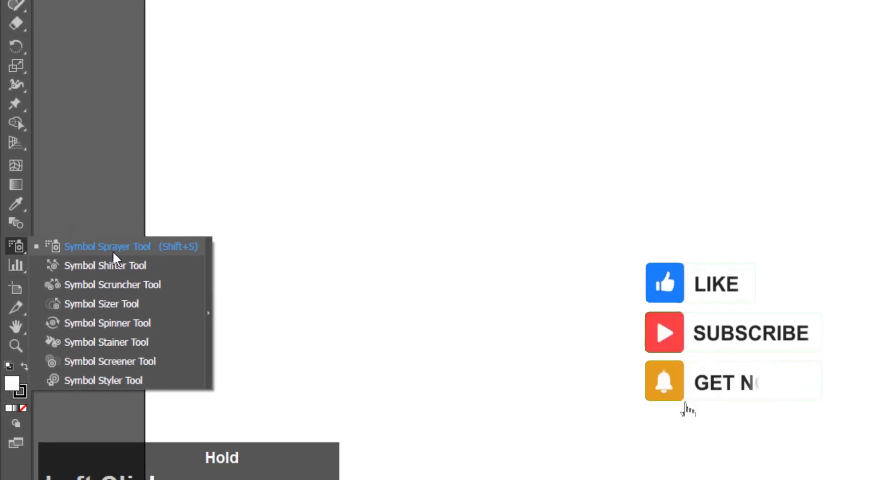
pyautogui.click(112, 252)
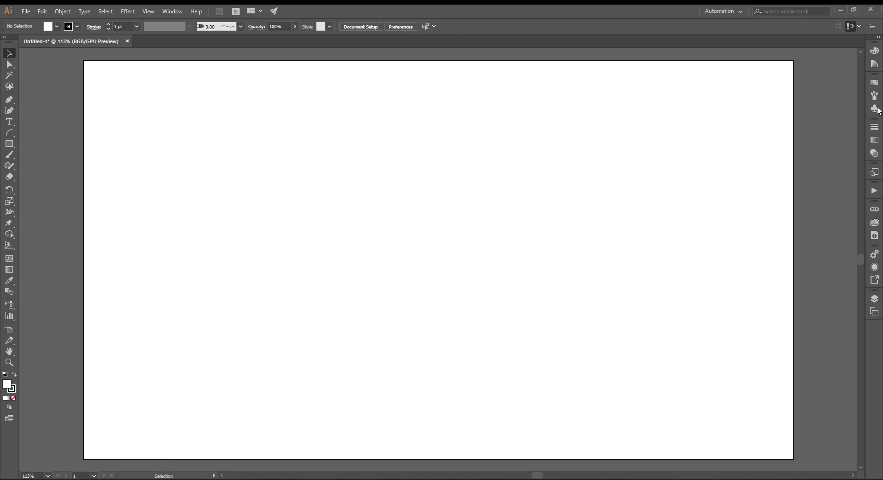
# Open the Symbols panel and look through its default symbols.
pyautogui.click(878, 109)
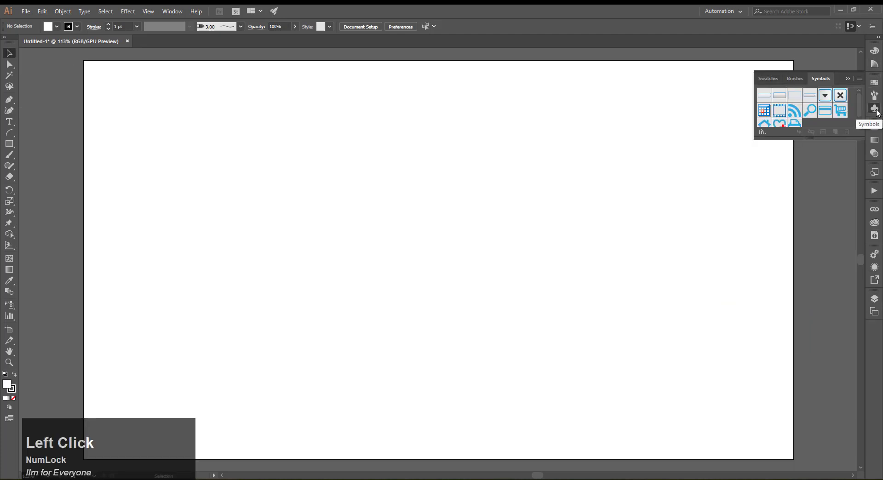
pyautogui.click(877, 110)
pyautogui.click(173, 12)
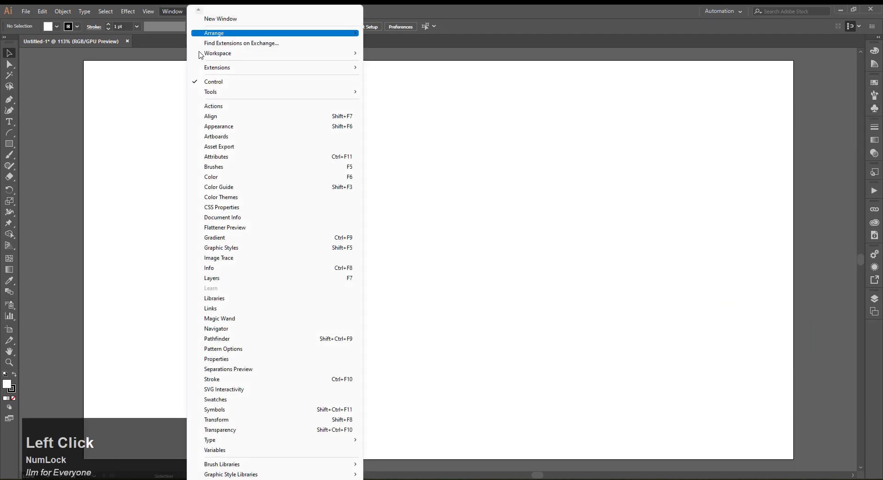
pyautogui.click(235, 411)
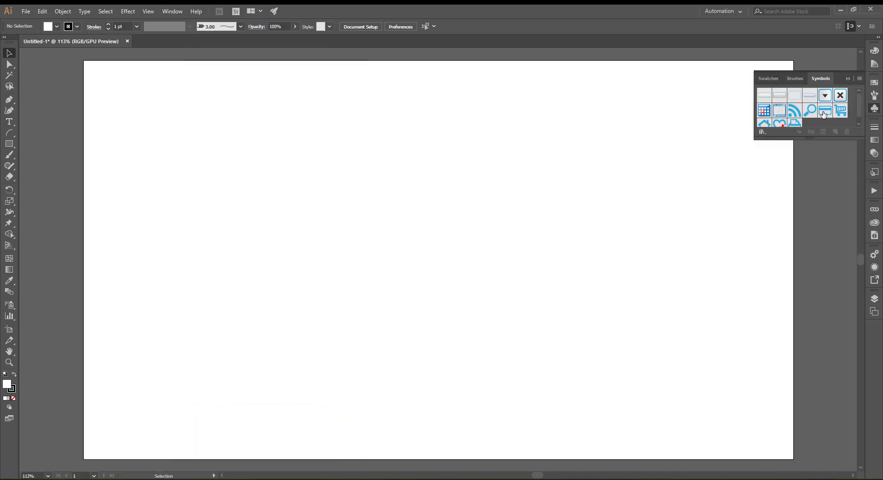
pyautogui.scroll(1, 827, 110)
pyautogui.moveTo(860, 97)
pyautogui.mouseDown()
pyautogui.moveTo(860, 108)
pyautogui.moveTo(857, 88)
pyautogui.mouseUp()
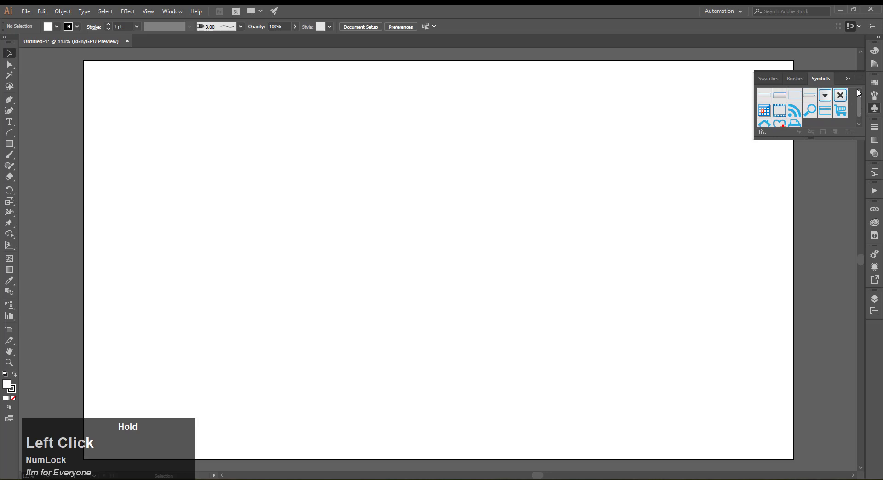
# Place an instance of the RSS symbol on the artboard and enlarge it to about 382 × 402 px.
pyautogui.moveTo(795, 111); pyautogui.dragTo(557, 306)
pyautogui.click(556, 303)
pyautogui.moveTo(464, 251); pyautogui.dragTo(466, 307)
pyautogui.moveTo(446, 268); pyautogui.dragTo(411, 248)
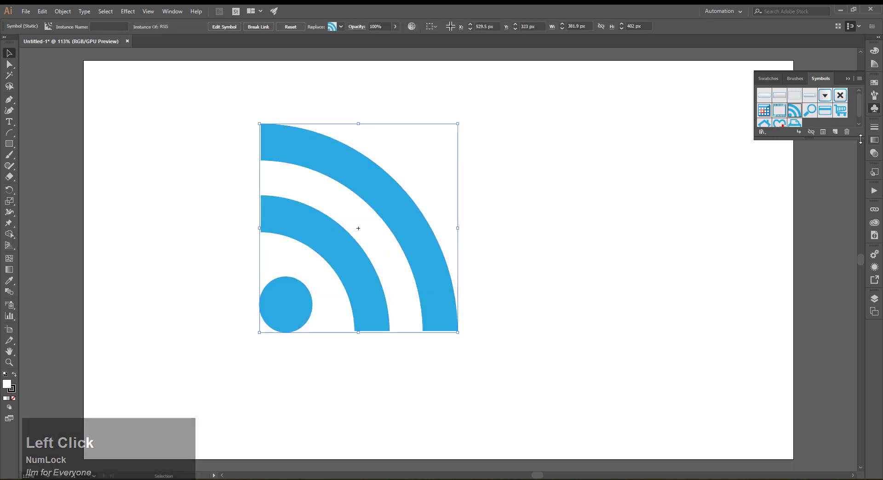
# Try to recolour the RSS instance with yellow and green swatches, and break its link to the symbol.
pyautogui.click(875, 83)
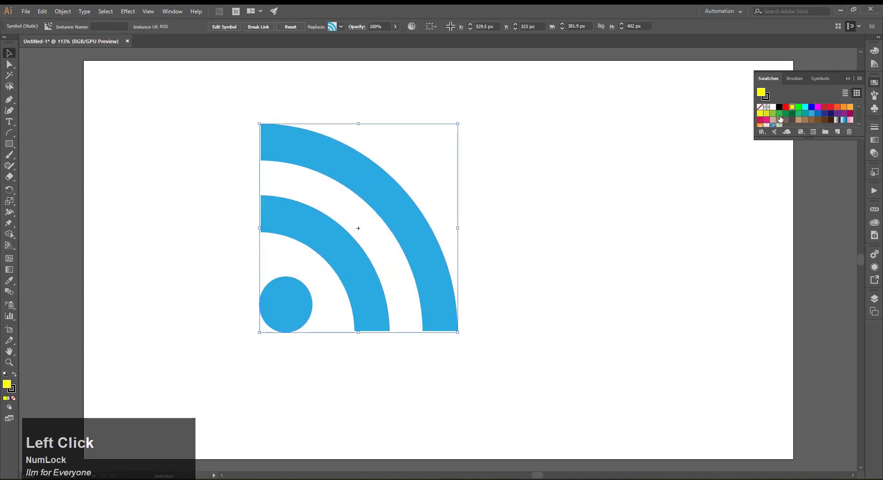
pyautogui.click(821, 79)
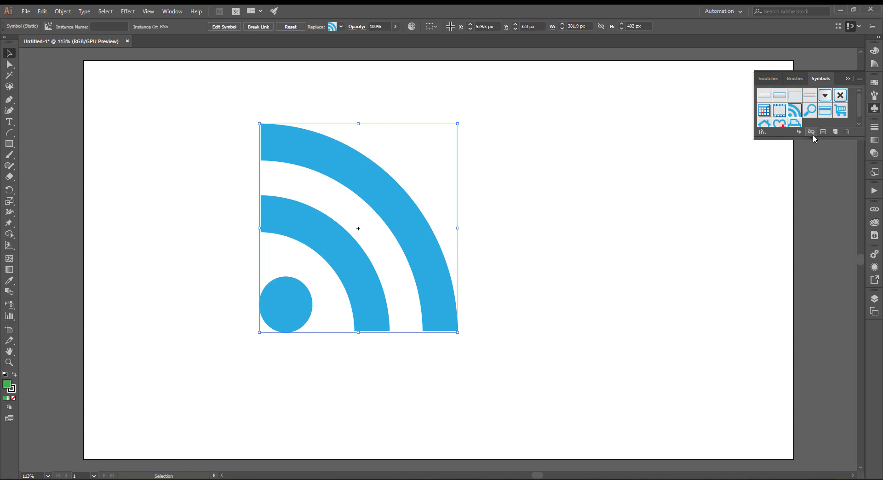
pyautogui.click(812, 132)
# Move the two arcs and the dot of the RSS icon apart and undo the moves.
pyautogui.click(389, 226)
pyautogui.moveTo(389, 225); pyautogui.dragTo(509, 182)
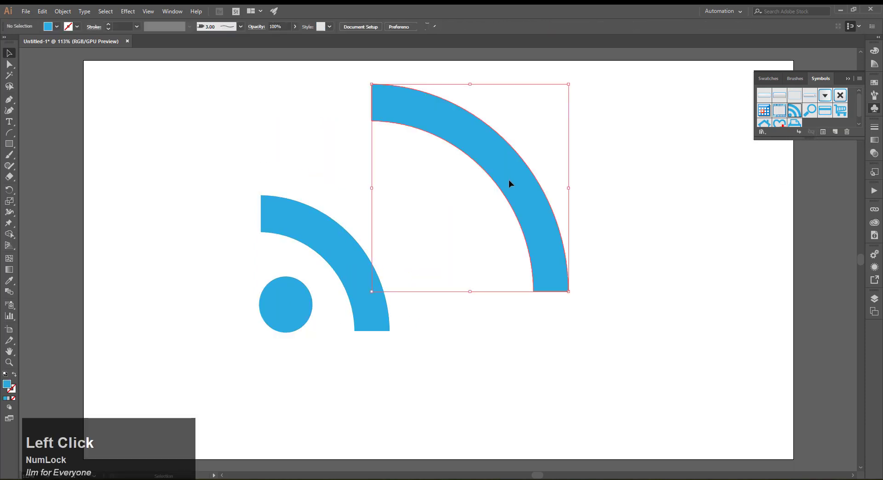
pyautogui.moveTo(341, 262); pyautogui.dragTo(381, 239)
pyautogui.moveTo(274, 313); pyautogui.dragTo(221, 362)
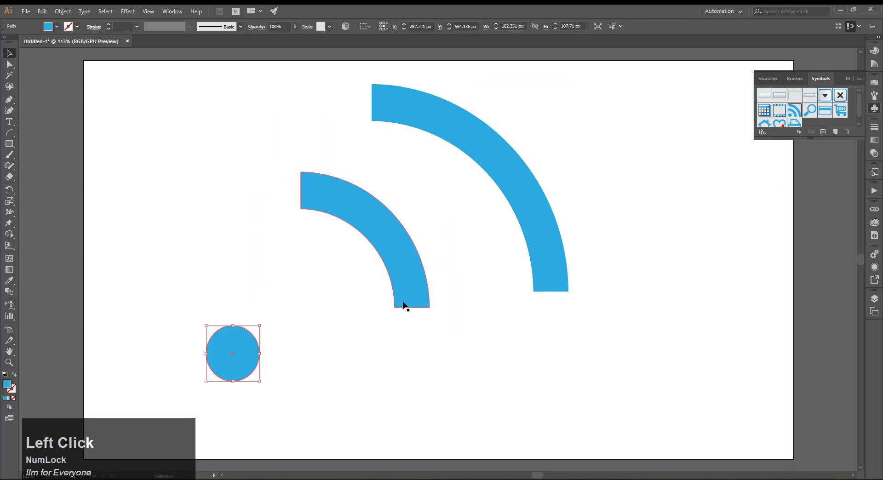
pyautogui.hotkey('ctrl', 'z')
pyautogui.hotkey('ctrl', 'z')
pyautogui.hotkey('ctrl', 'z')
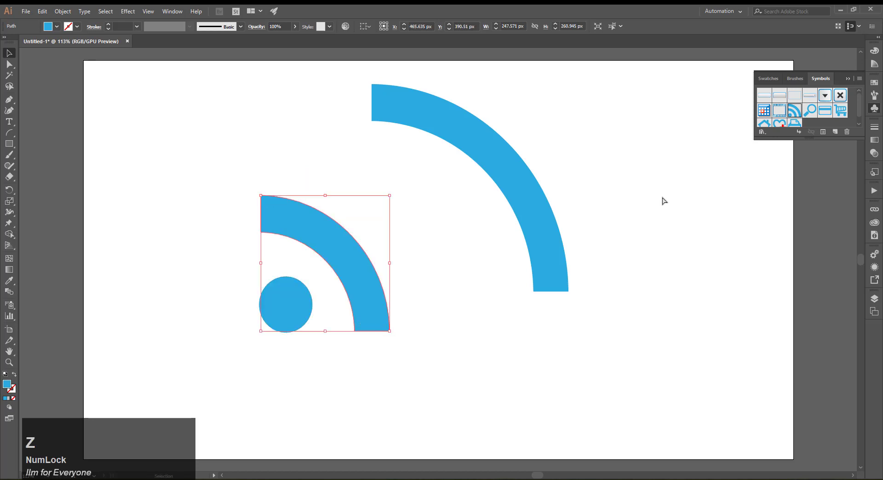
# Fill all three RSS shapes with bright green and delete them from the artboard.
pyautogui.moveTo(168, 175); pyautogui.dragTo(475, 359)
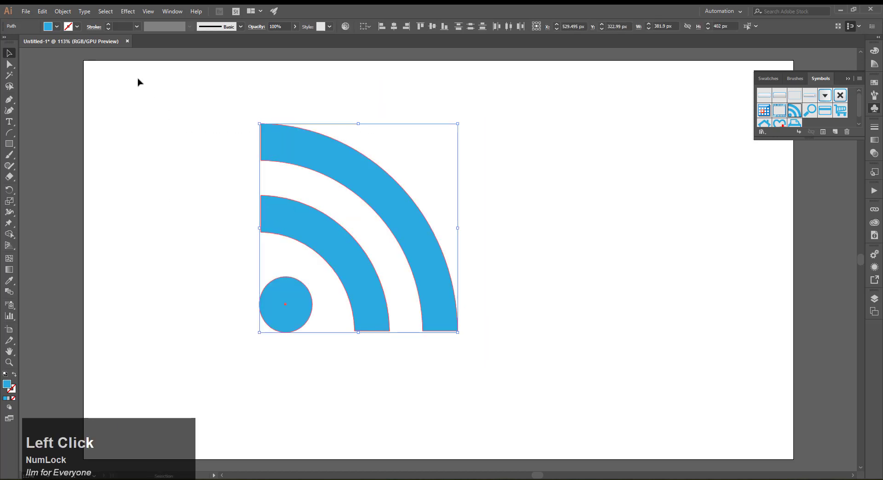
pyautogui.click(48, 26)
pyautogui.click(45, 45)
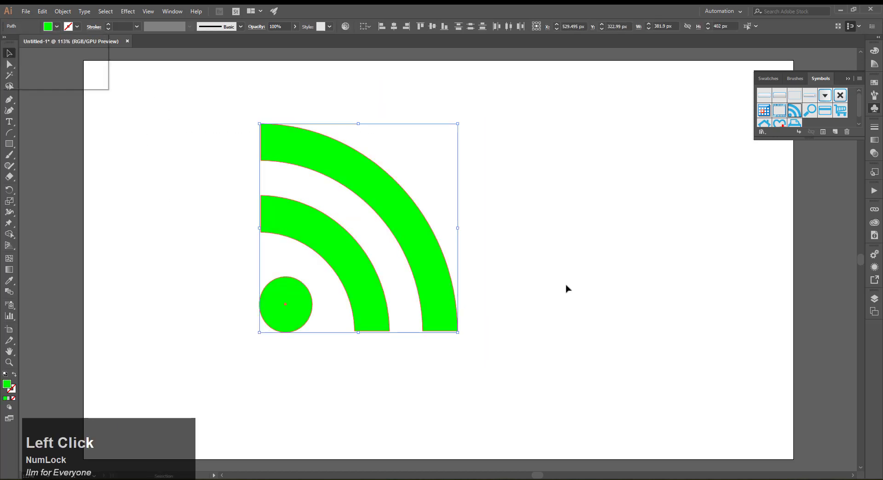
pyautogui.click(529, 368)
pyautogui.moveTo(213, 157); pyautogui.dragTo(563, 454)
pyautogui.press('Delete')
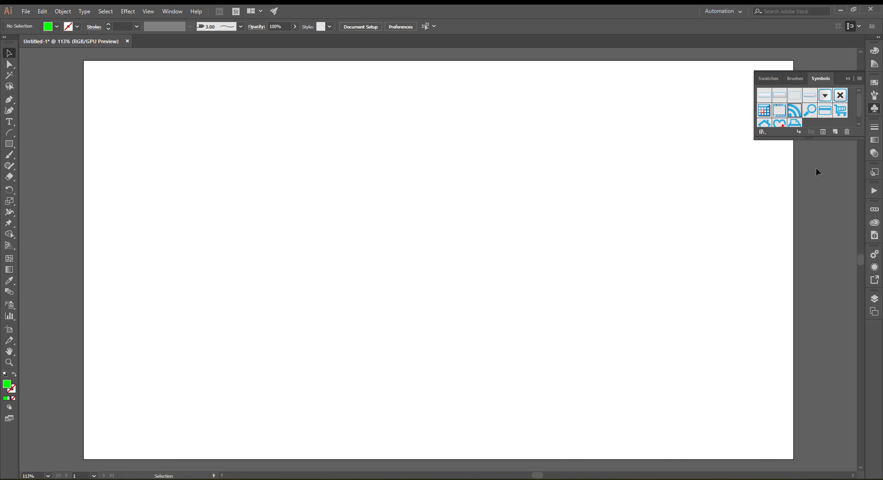
# Open the 3D Symbols library and place an instance of its Sun symbol on the artboard.
pyautogui.click(761, 132)
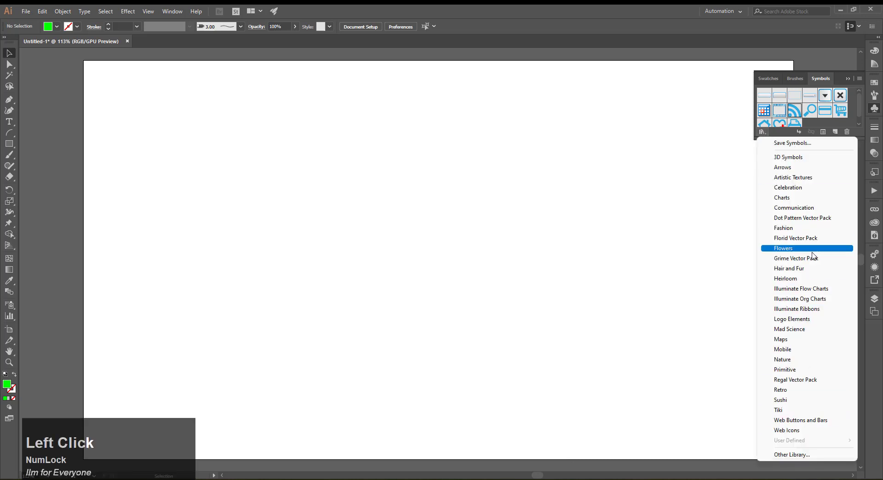
pyautogui.click(810, 158)
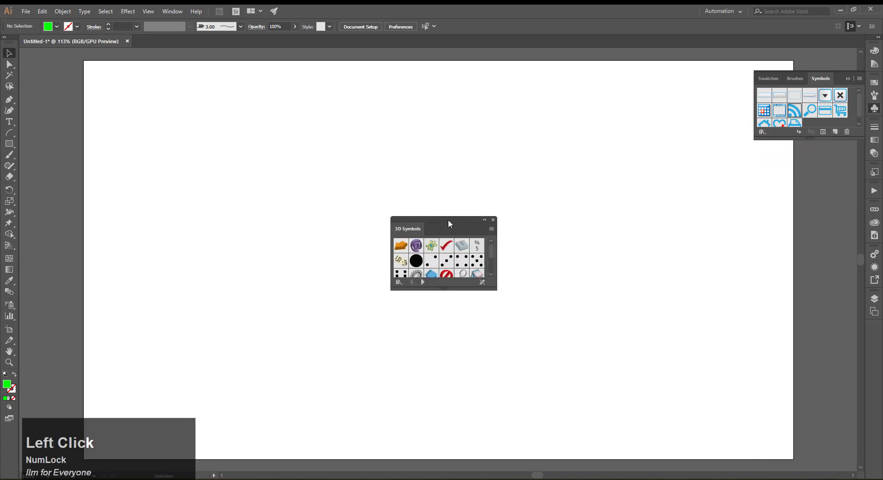
pyautogui.moveTo(448, 220); pyautogui.dragTo(699, 102)
pyautogui.scroll(-2, 696, 138)
pyautogui.moveTo(696, 138); pyautogui.dragTo(397, 284)
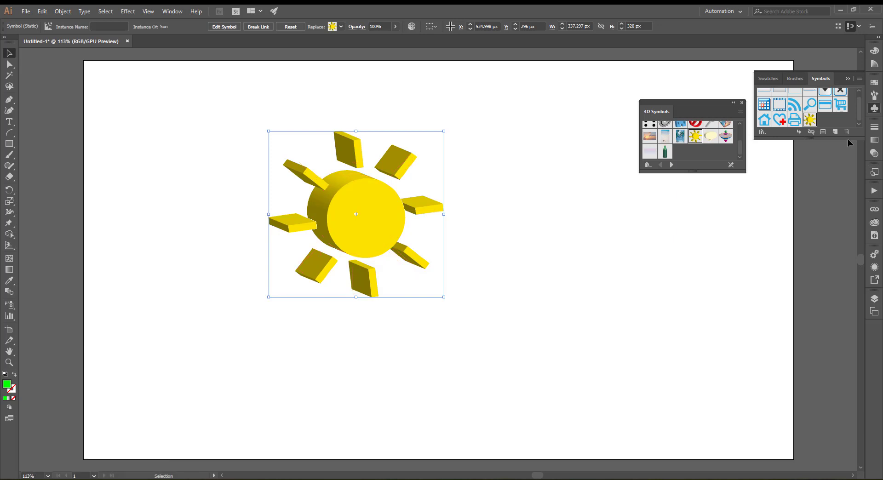
# Break the Sun instance's link to its symbol and fill the artwork with cyan.
pyautogui.click(812, 132)
pyautogui.click(571, 317)
pyautogui.moveTo(275, 145); pyautogui.dragTo(451, 278)
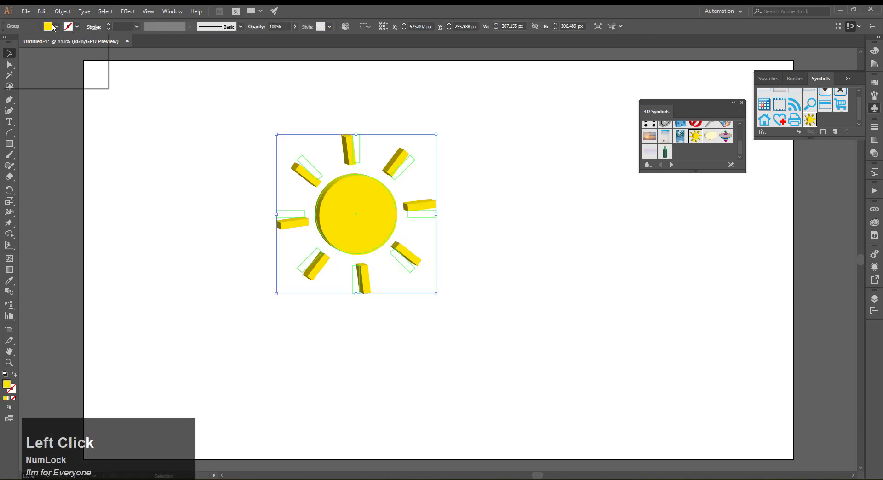
pyautogui.click(50, 43)
pyautogui.click(572, 325)
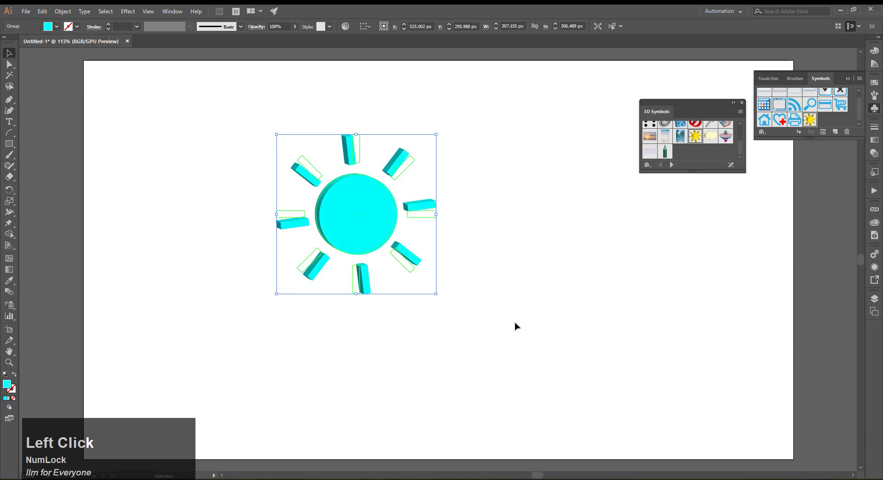
pyautogui.click(515, 325)
pyautogui.click(372, 249)
pyautogui.click(442, 322)
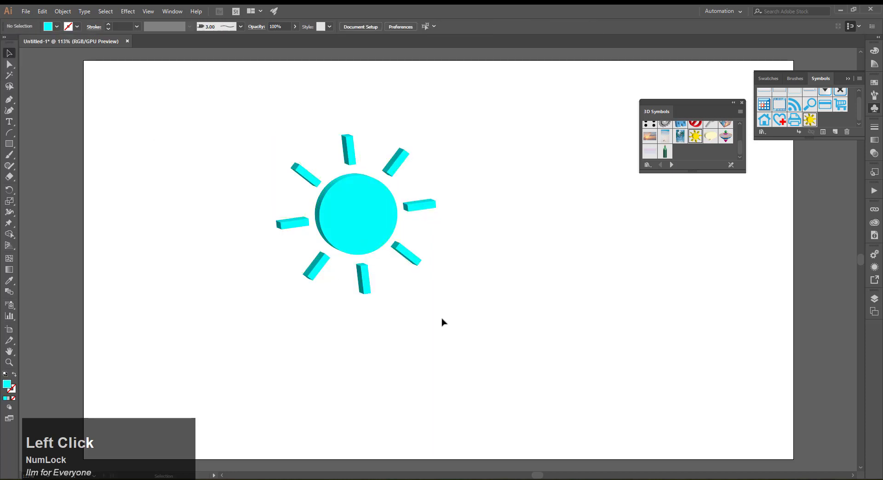
# Move the sun's central disc sideways with Direct Selection and undo the move.
pyautogui.click(350, 223)
pyautogui.moveTo(318, 220); pyautogui.dragTo(345, 220)
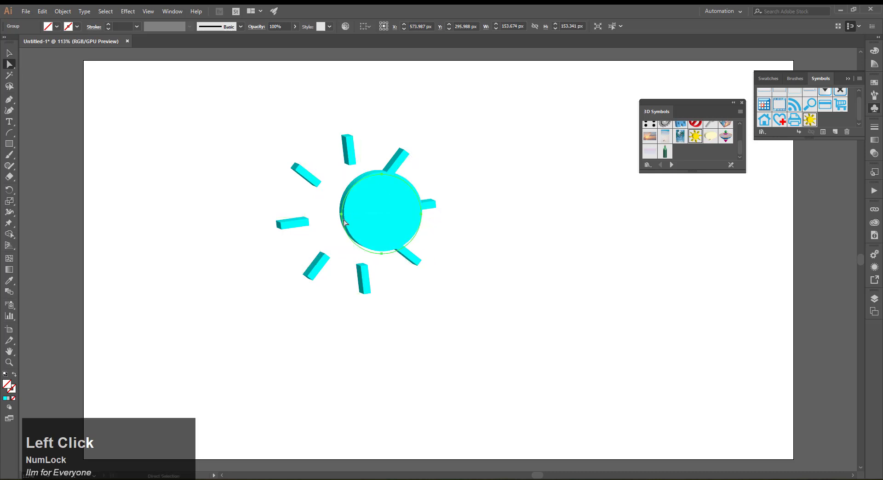
pyautogui.hotkey('ctrl', 'z')
# Delete the sun artwork and add the sunset picture from the 3D Symbols library to the document's symbols.
pyautogui.hotkey('ctrl', 'a')
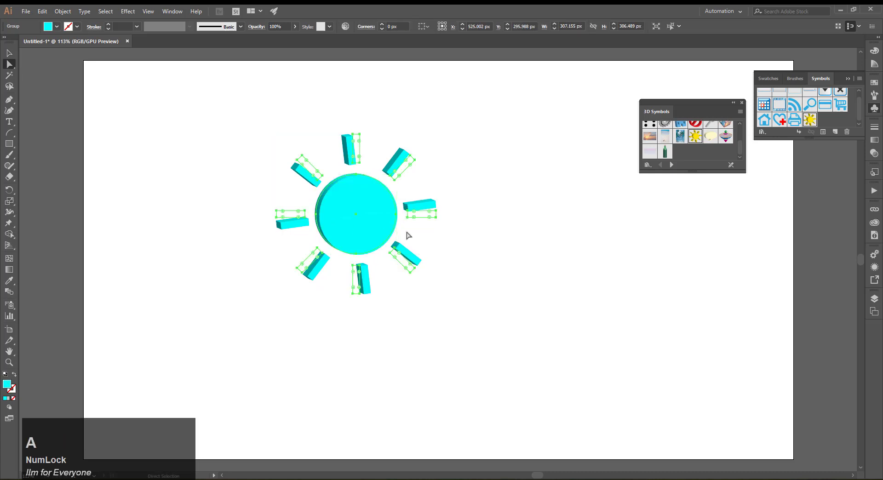
pyautogui.press('Delete')
pyautogui.click(649, 135)
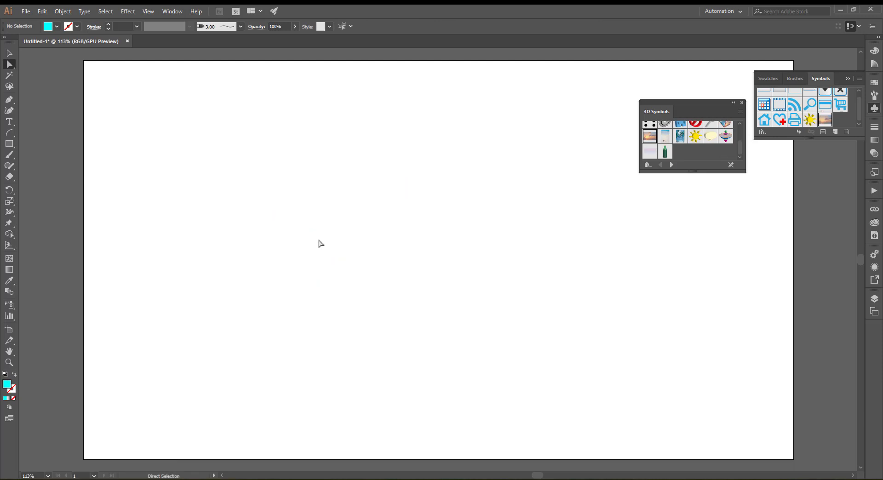
# Switch the open symbol library to Hair and Fur and look through its symbols.
pyautogui.moveTo(744, 151); pyautogui.dragTo(745, 134)
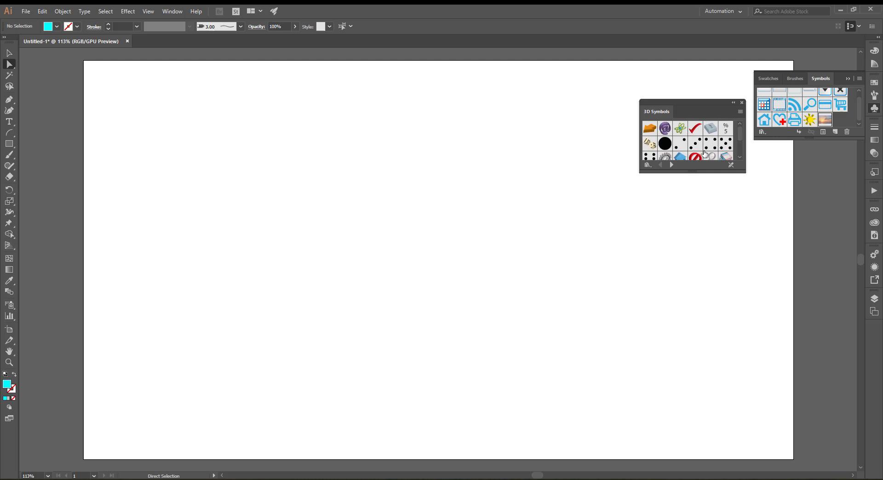
pyautogui.click(648, 164)
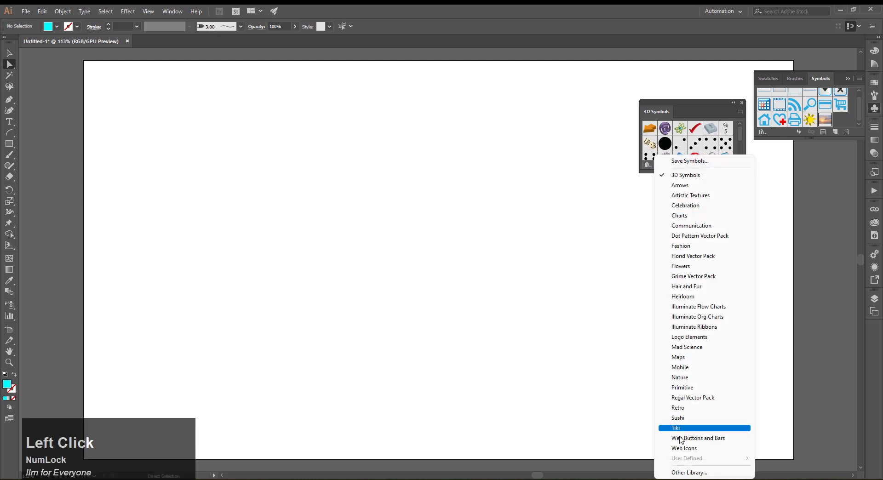
pyautogui.click(690, 287)
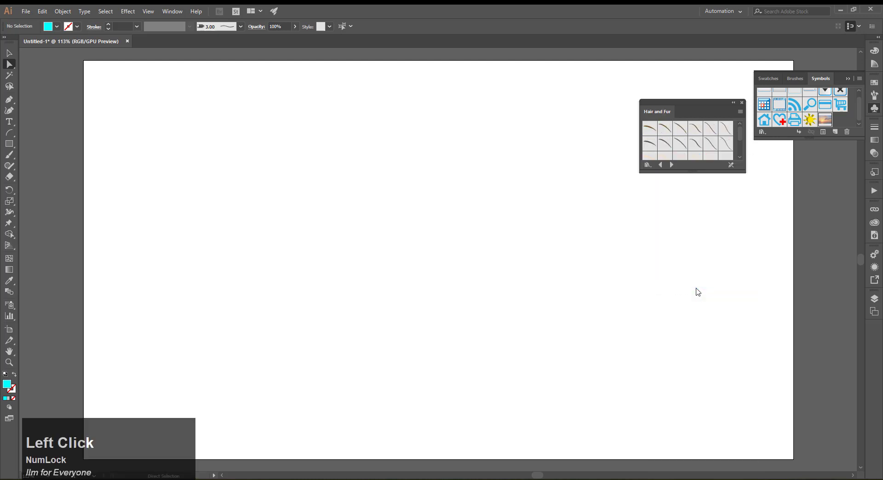
pyautogui.scroll(-1, 680, 163)
pyautogui.press('Delete')
# Switch to the Logo Elements library and place instances of the Fish, World and Road symbols on the artboard.
pyautogui.click(648, 166)
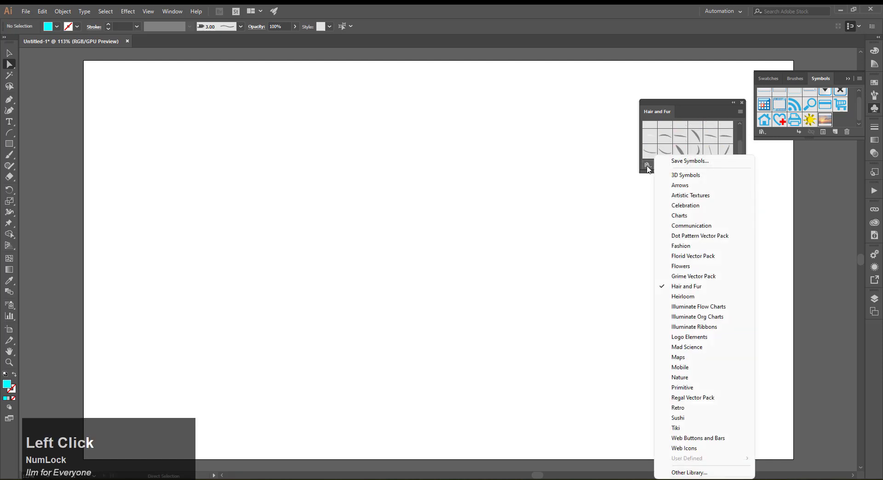
pyautogui.click(705, 341)
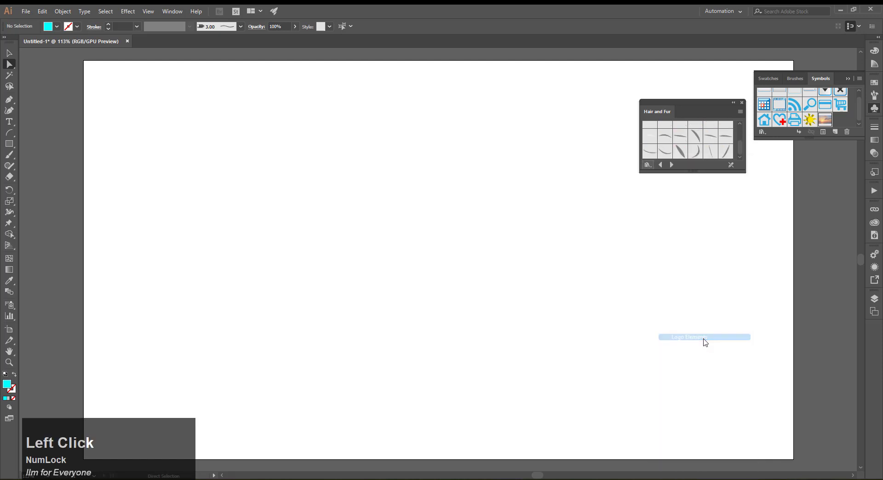
pyautogui.moveTo(568, 145); pyautogui.dragTo(476, 146)
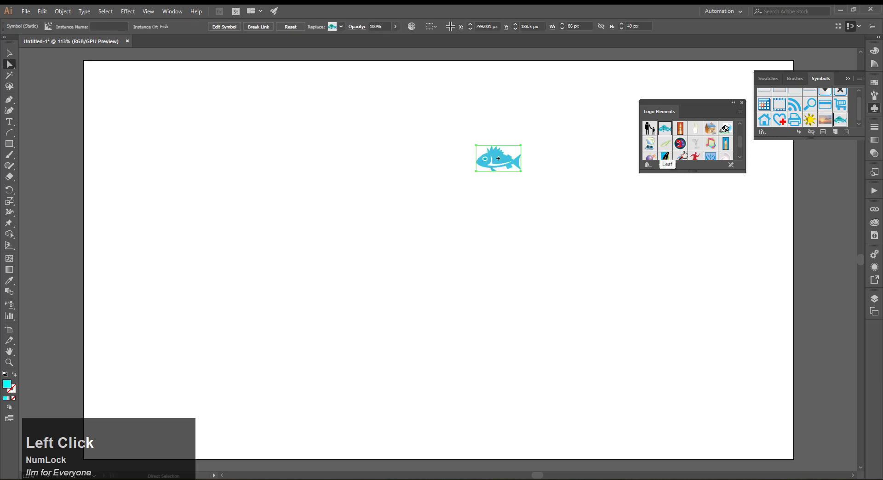
pyautogui.scroll(-2, 708, 147)
pyautogui.moveTo(478, 238); pyautogui.dragTo(477, 236)
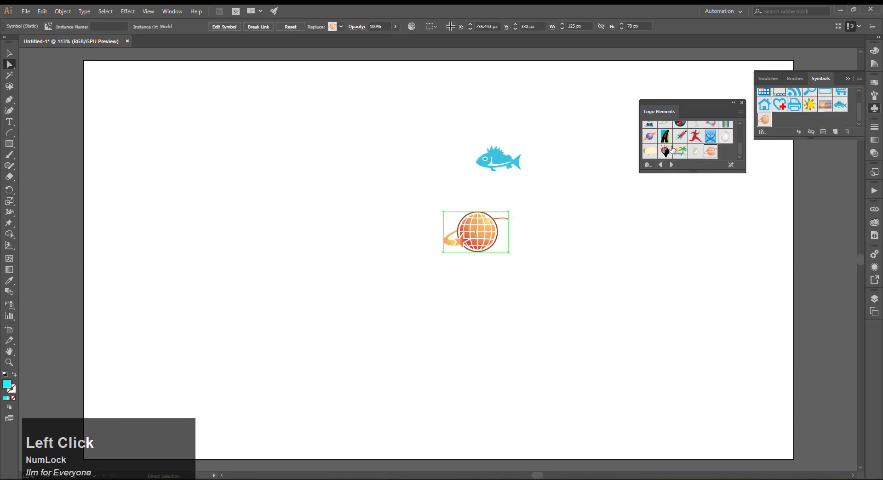
pyautogui.moveTo(666, 138); pyautogui.dragTo(239, 317)
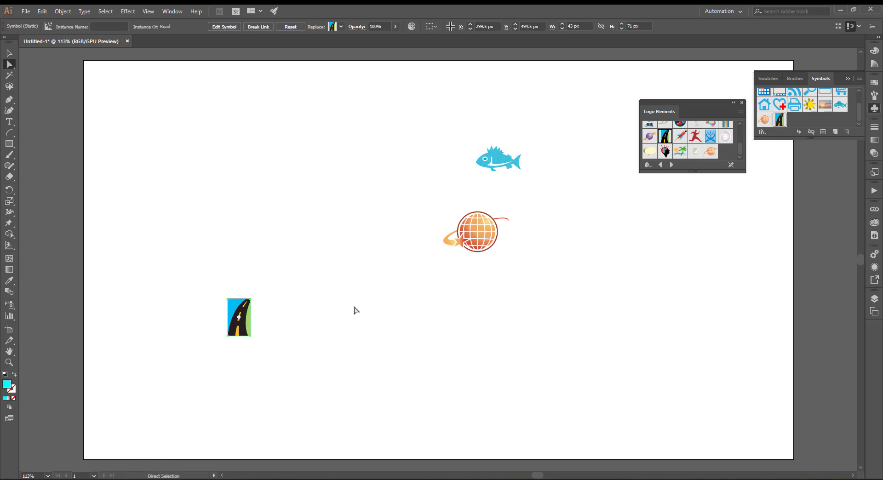
# Delete the Fish, World and Road instances from the artboard and activate the Symbol Sprayer Tool.
pyautogui.moveTo(180, 164); pyautogui.dragTo(566, 420)
pyautogui.press('Delete')
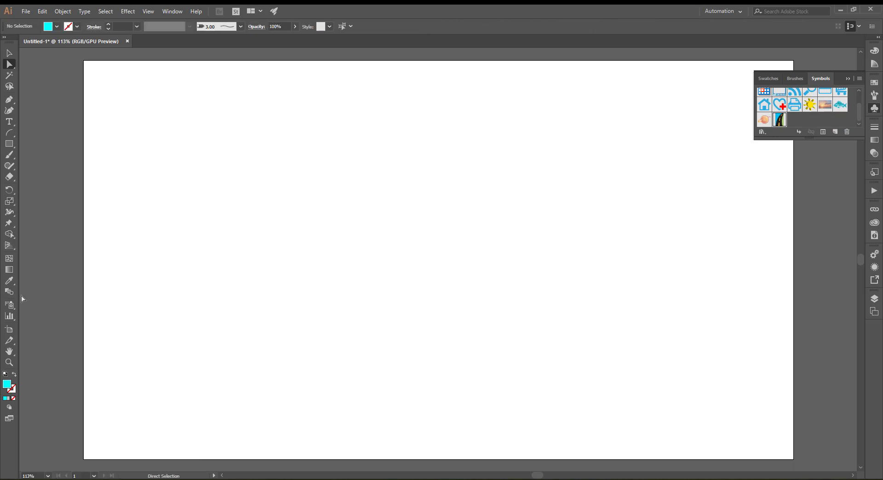
pyautogui.click(9, 305)
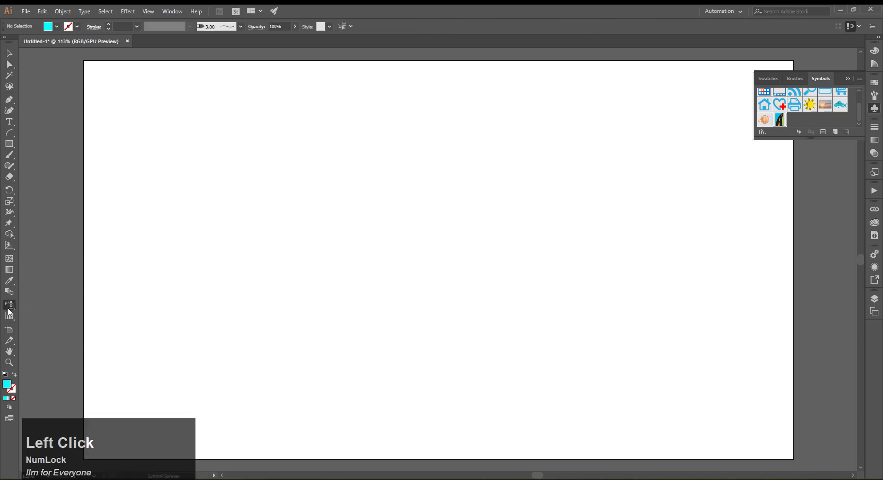
# Spray a long looping trail of the heart-with-plus symbol across the artboard with the Symbol Sprayer and delete the set.
pyautogui.click(54, 311)
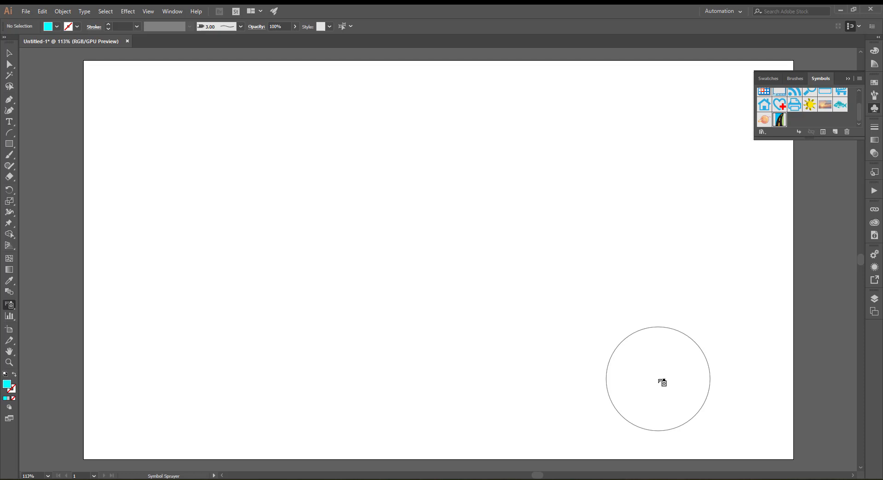
pyautogui.click(782, 105)
pyautogui.moveTo(159, 195)
pyautogui.mouseDown()
pyautogui.moveTo(310, 176)
pyautogui.moveTo(480, 179)
pyautogui.moveTo(608, 217)
pyautogui.moveTo(666, 350)
pyautogui.moveTo(542, 417)
pyautogui.moveTo(386, 304)
pyautogui.moveTo(255, 316)
pyautogui.moveTo(182, 404)
pyautogui.moveTo(152, 402)
pyautogui.mouseUp()
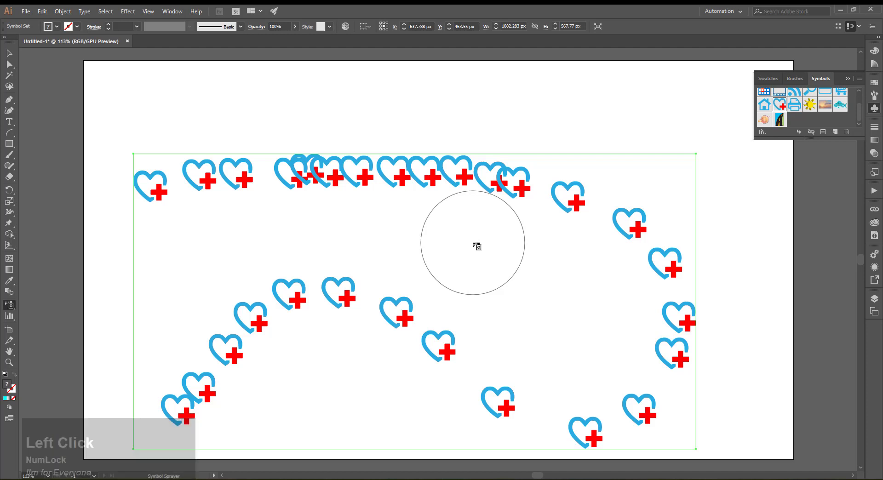
pyautogui.press('Delete')
# Place eight single heart-with-plus symbols scattered across the artboard with the Symbol Sprayer.
pyautogui.click(172, 129)
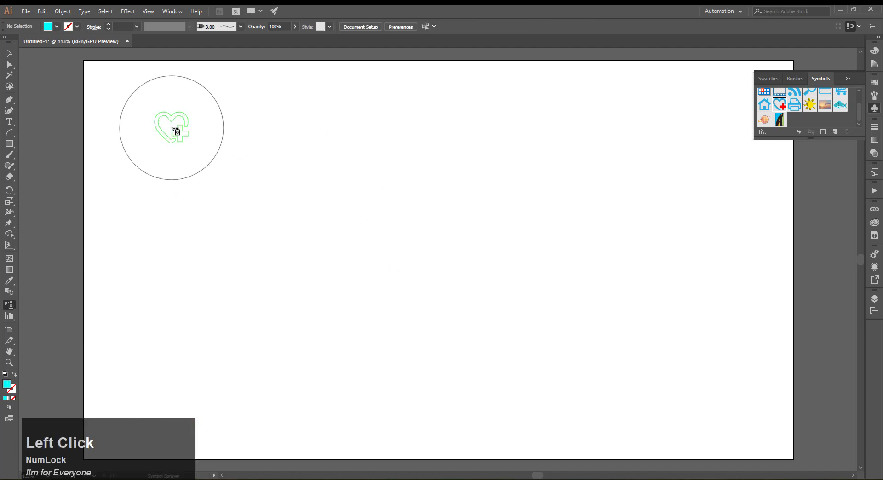
pyautogui.click(364, 231)
pyautogui.click(498, 158)
pyautogui.click(628, 181)
pyautogui.click(749, 395)
pyautogui.click(588, 369)
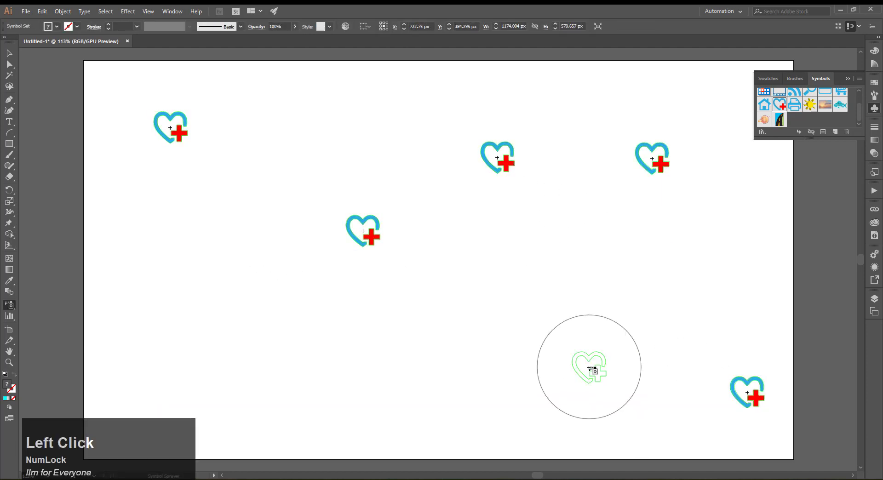
pyautogui.click(375, 384)
pyautogui.click(208, 317)
# Spray a curving trail of hearts among the single ones, undo that spray and delete the remaining heart set.
pyautogui.moveTo(375, 383)
pyautogui.mouseDown()
pyautogui.moveTo(470, 284)
pyautogui.moveTo(321, 189)
pyautogui.moveTo(276, 340)
pyautogui.moveTo(148, 264)
pyautogui.moveTo(154, 225)
pyautogui.mouseUp()
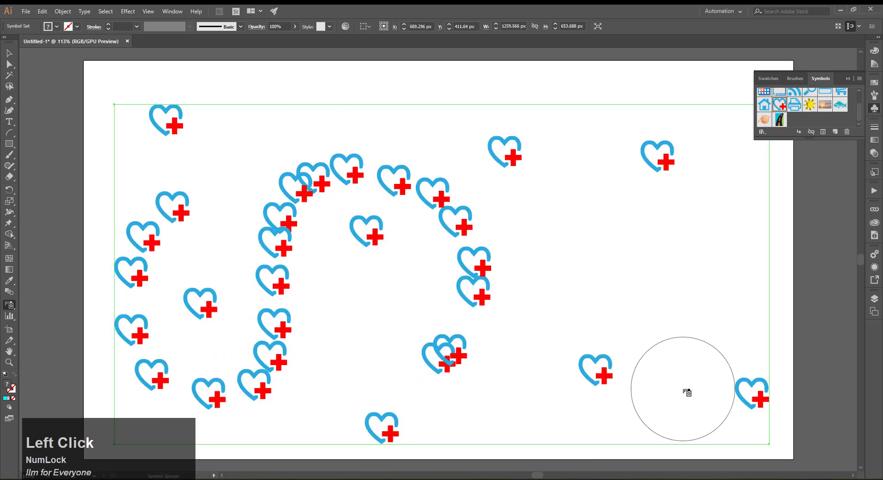
pyautogui.hotkey('ctrl', 'z')
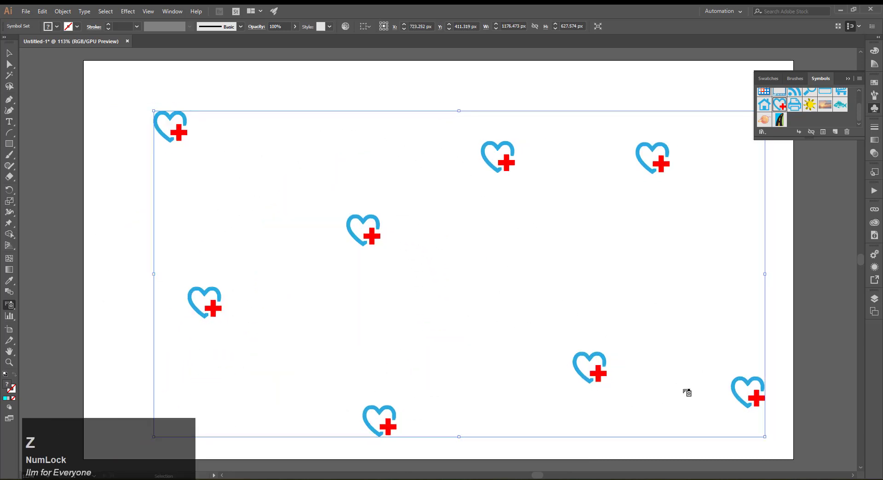
pyautogui.press('Delete')
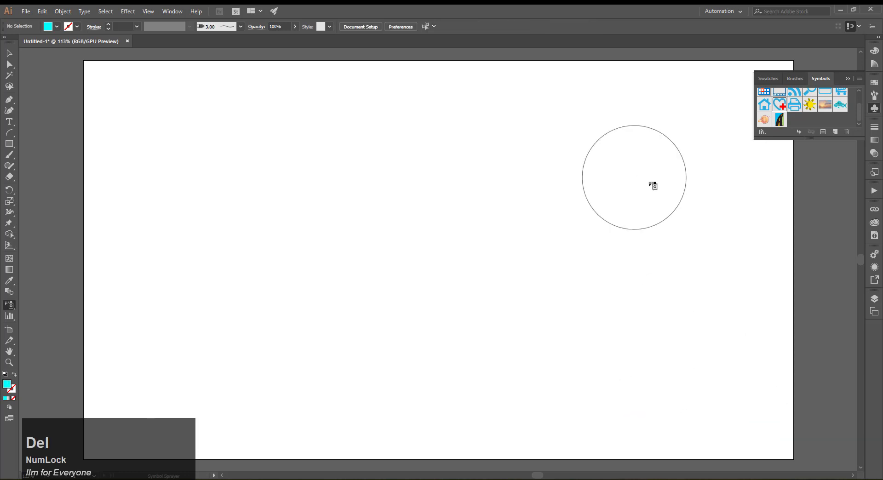
# Open the Nature symbol library, add its orange maple leaf to the document's symbols and close the library.
pyautogui.click(763, 132)
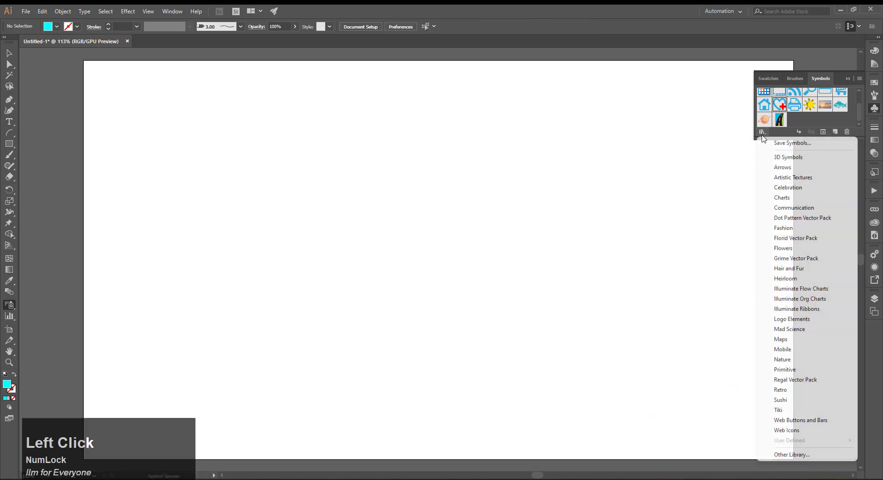
pyautogui.click(802, 362)
pyautogui.scroll(-1, 706, 150)
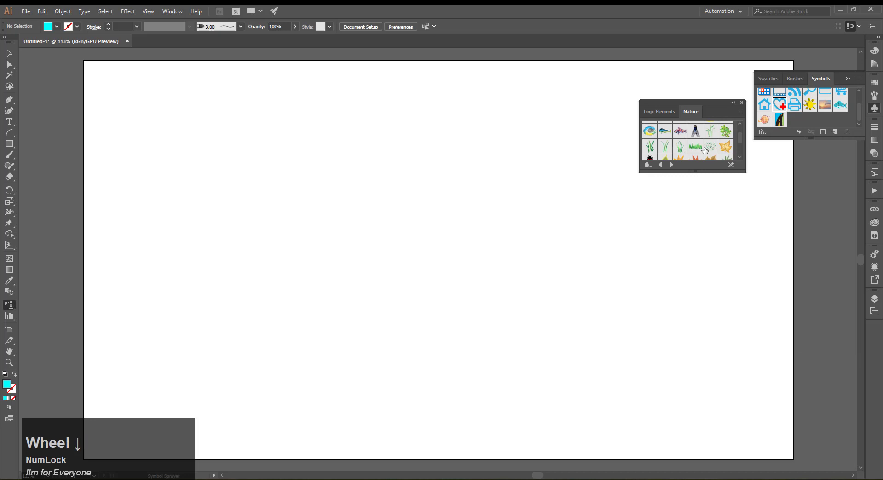
pyautogui.scroll(-2, 705, 150)
pyautogui.moveTo(743, 144)
pyautogui.mouseDown()
pyautogui.moveTo(744, 153)
pyautogui.moveTo(743, 141)
pyautogui.mouseUp()
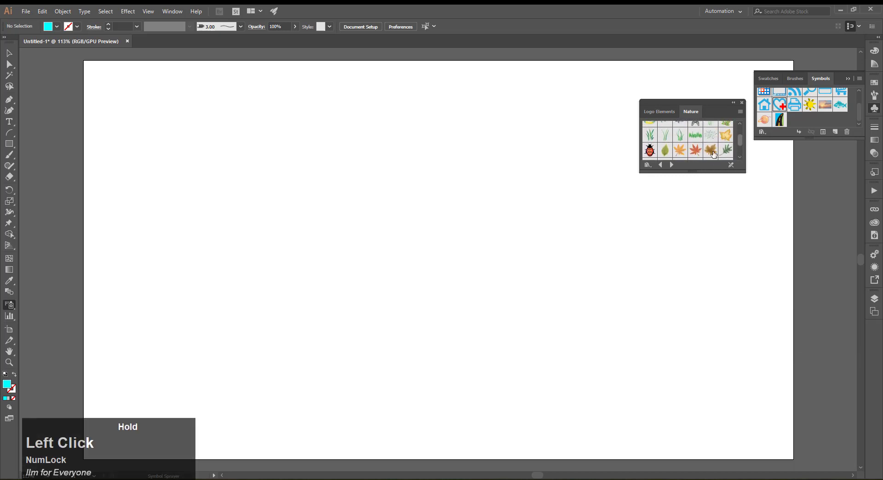
pyautogui.click(680, 152)
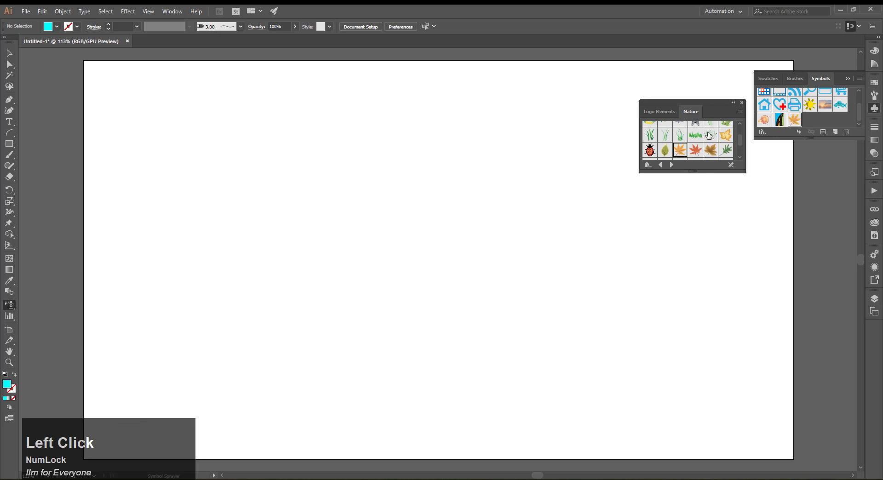
pyautogui.click(742, 102)
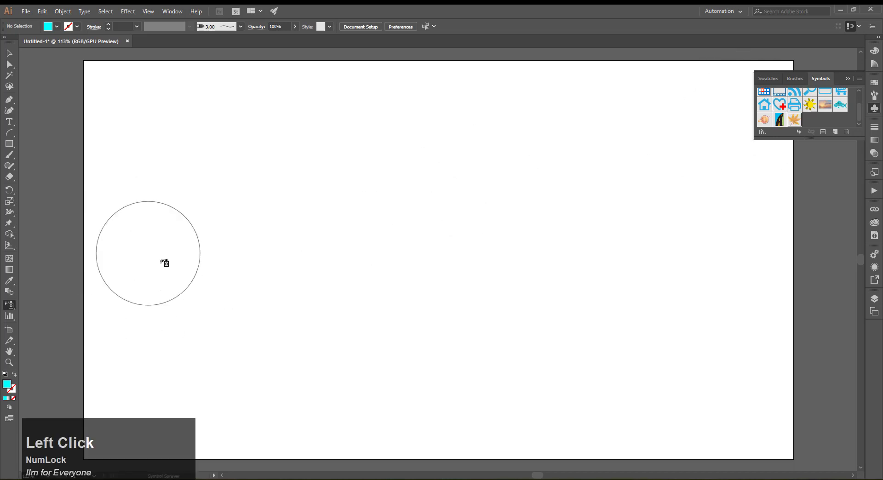
# Spray the orange leaf symbol in a trail across the artboard and fill the gaps with single leaves.
pyautogui.moveTo(152, 216)
pyautogui.mouseDown()
pyautogui.moveTo(170, 179)
pyautogui.moveTo(361, 162)
pyautogui.moveTo(564, 245)
pyautogui.moveTo(615, 362)
pyautogui.moveTo(736, 391)
pyautogui.mouseUp()
pyautogui.moveTo(463, 317)
pyautogui.mouseDown()
pyautogui.moveTo(219, 409)
pyautogui.moveTo(262, 256)
pyautogui.moveTo(410, 376)
pyautogui.moveTo(540, 291)
pyautogui.moveTo(423, 254)
pyautogui.moveTo(627, 242)
pyautogui.moveTo(651, 172)
pyautogui.moveTo(617, 168)
pyautogui.moveTo(641, 282)
pyautogui.mouseUp()
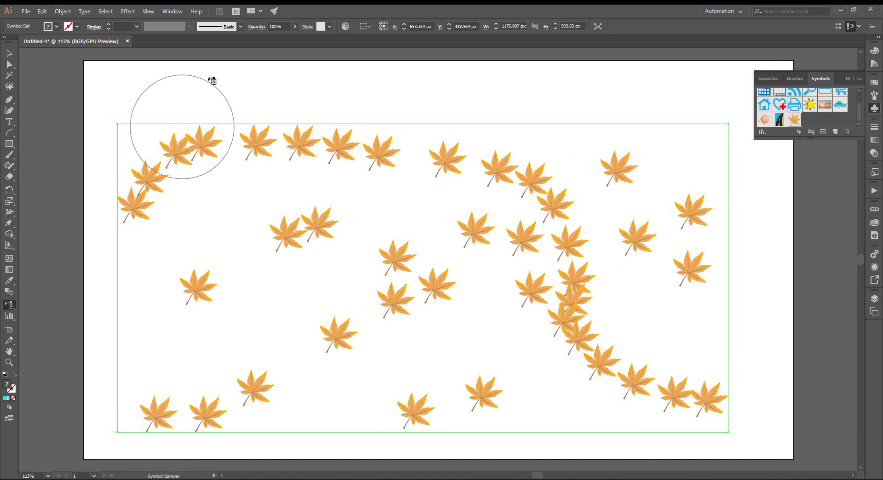
pyautogui.moveTo(252, 319); pyautogui.dragTo(256, 315)
pyautogui.click(227, 207)
pyautogui.click(150, 297)
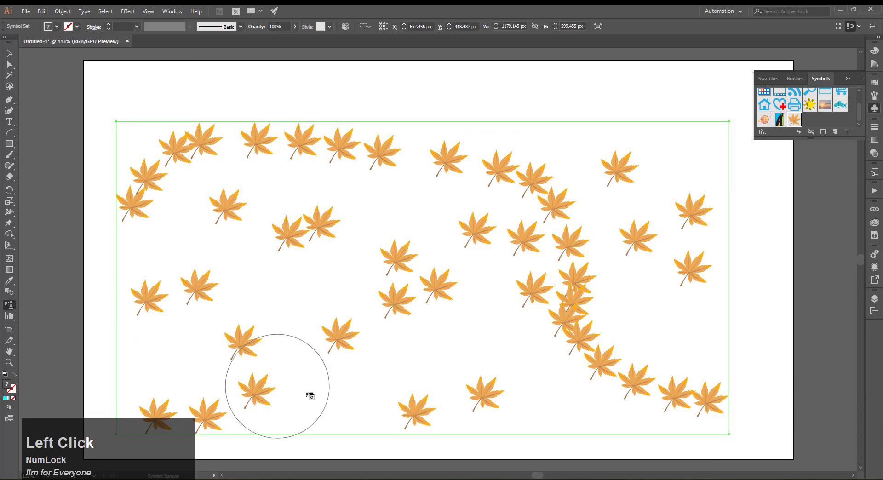
pyautogui.click(333, 399)
pyautogui.click(518, 326)
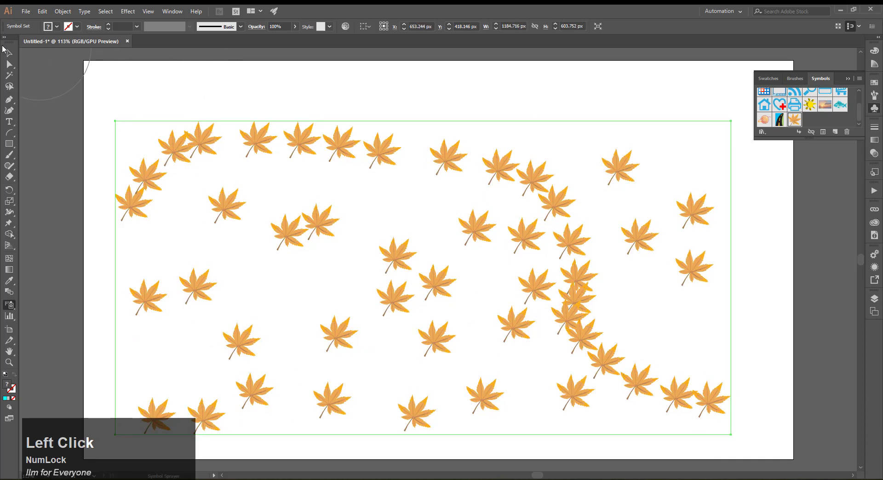
# Move the leaf symbol set upward and scale it to about 1180 by 588 px.
pyautogui.click(12, 55)
pyautogui.moveTo(442, 291); pyautogui.dragTo(438, 262)
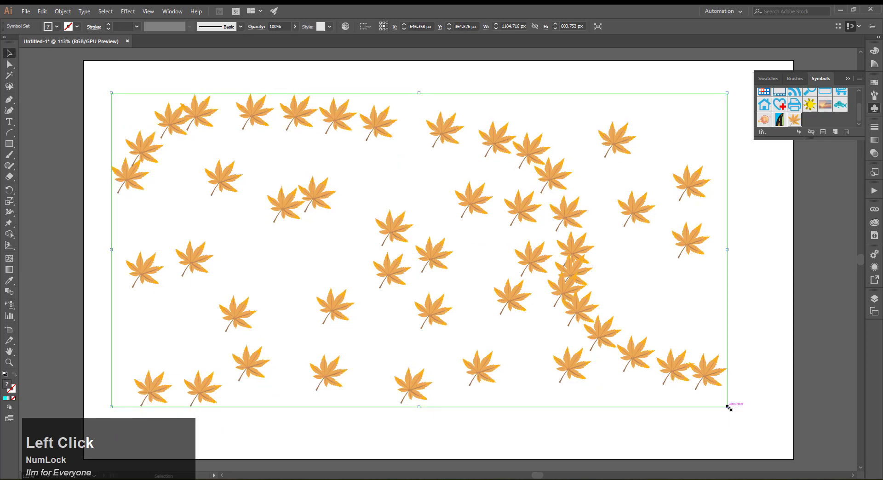
pyautogui.moveTo(731, 407)
pyautogui.mouseDown()
pyautogui.moveTo(371, 252)
pyautogui.moveTo(476, 317)
pyautogui.moveTo(724, 399)
pyautogui.mouseUp()
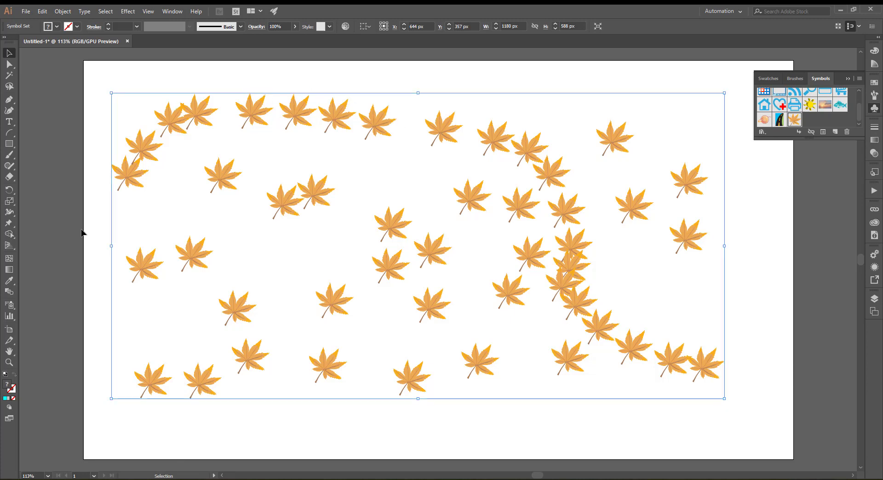
# Move the leaf symbol set as one object, both directly and in isolation mode, leaving it outside isolation near the artboard's middle.
pyautogui.click(435, 250)
pyautogui.click(419, 251)
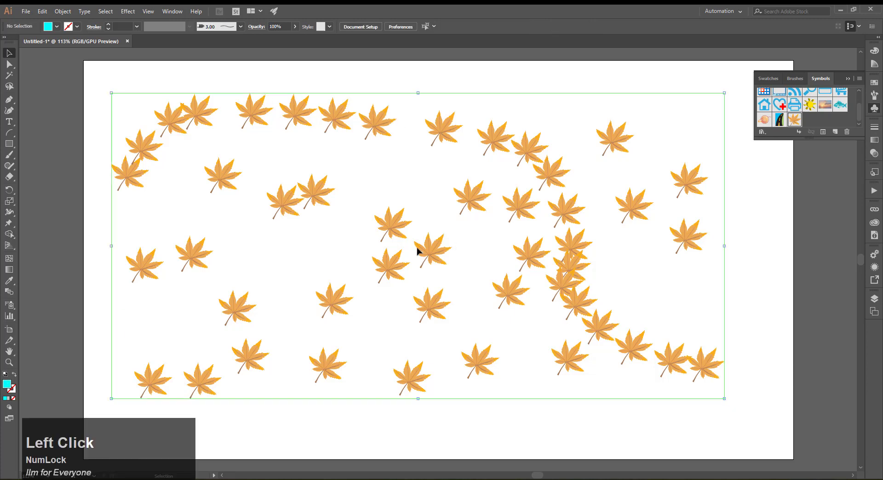
pyautogui.rightClick(421, 251)
pyautogui.moveTo(432, 256); pyautogui.dragTo(458, 270)
pyautogui.rightClick(458, 267)
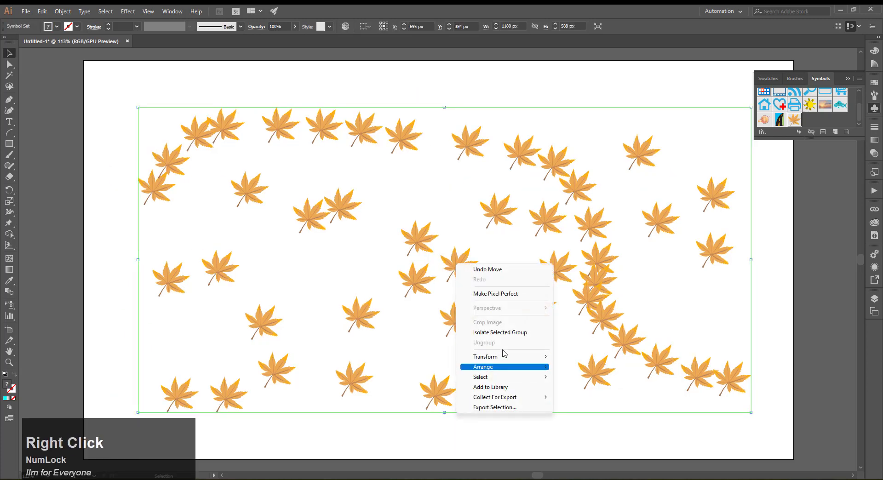
pyautogui.click(498, 332)
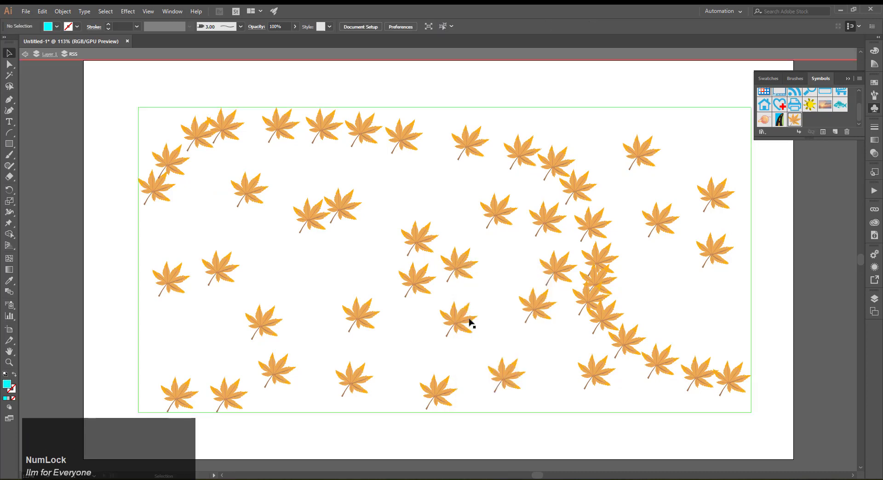
pyautogui.moveTo(456, 260); pyautogui.dragTo(468, 289)
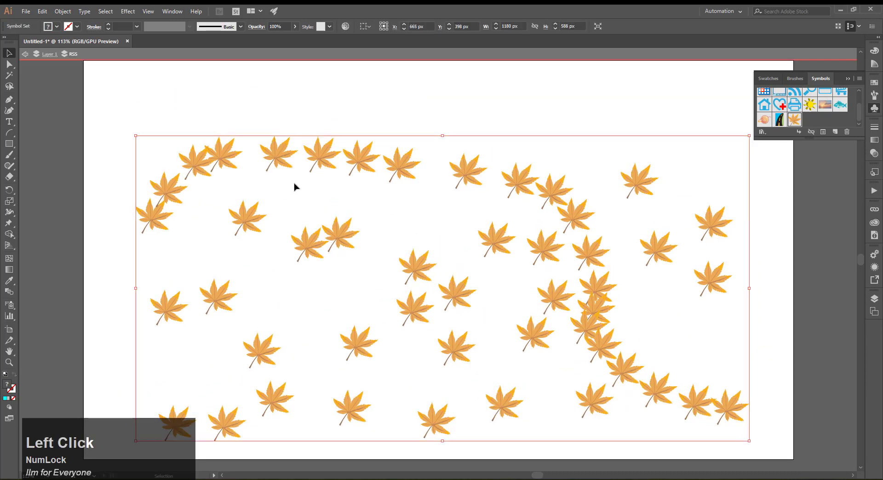
pyautogui.click(24, 55)
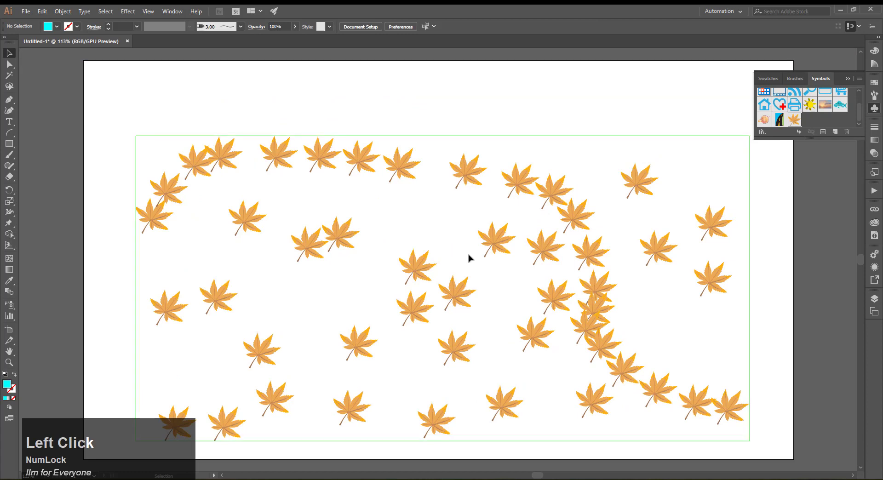
pyautogui.moveTo(588, 256); pyautogui.dragTo(587, 235)
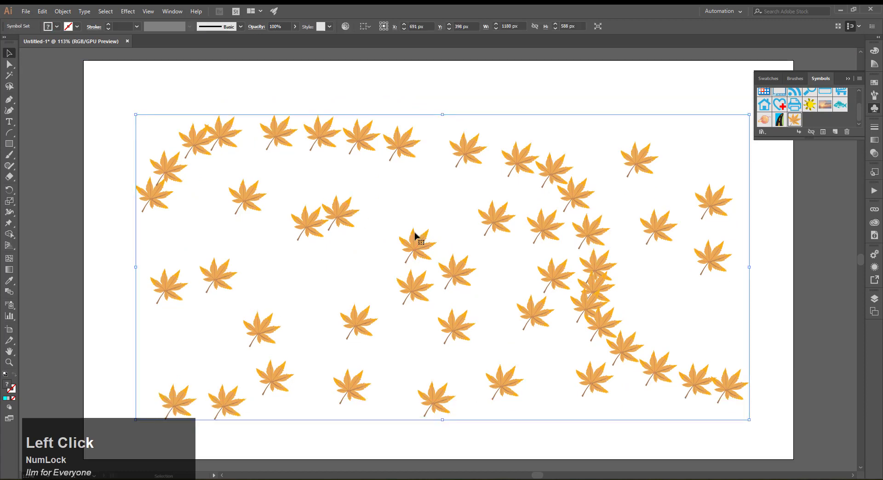
# Open the Symbol Sprayer's Symbolism Tools Options, try User Defined for Scrunch and restore it to Average.
pyautogui.click(9, 306)
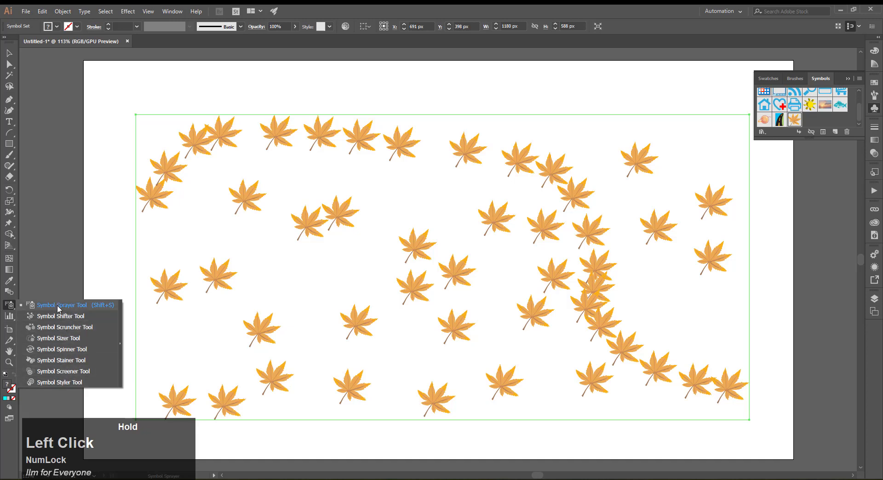
pyautogui.click(57, 307)
pyautogui.doubleClick(9, 305)
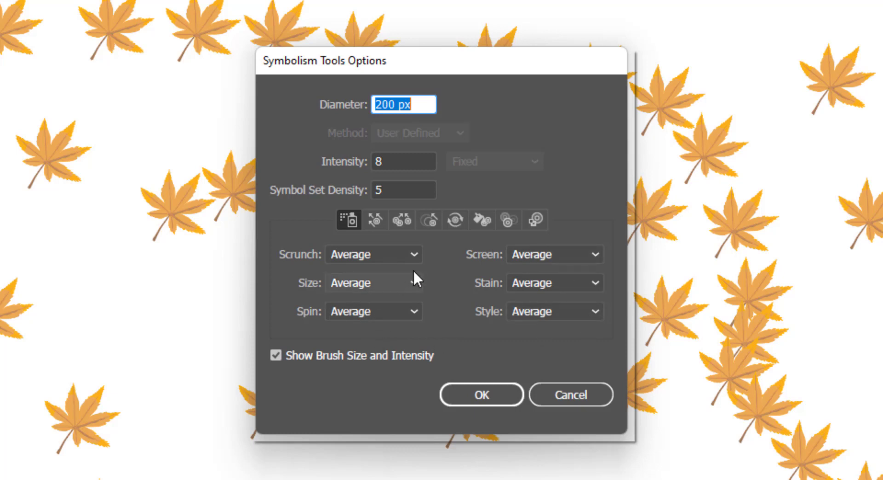
pyautogui.click(407, 254)
pyautogui.click(372, 299)
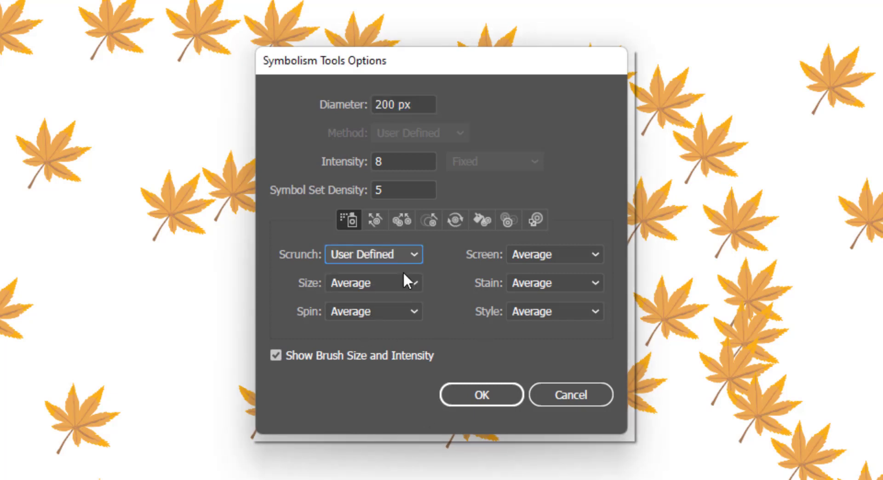
pyautogui.click(396, 255)
pyautogui.click(360, 271)
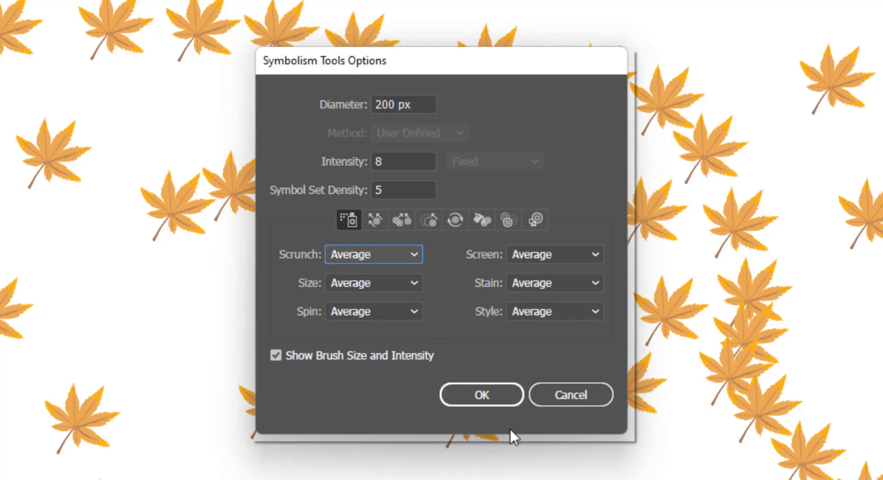
# Examine the options of each symbolism tool from Shifter to Styler, return to the Sprayer and accept the settings.
pyautogui.click(375, 220)
pyautogui.click(402, 220)
pyautogui.click(429, 220)
pyautogui.click(455, 220)
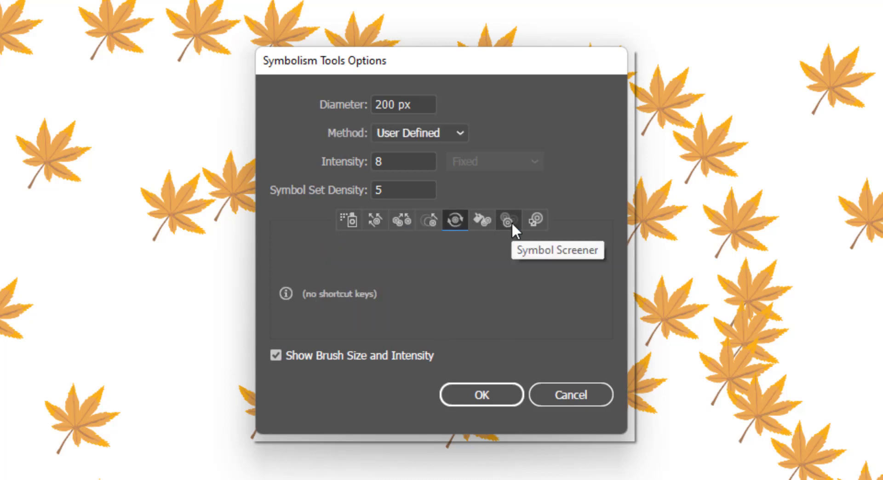
pyautogui.click(482, 220)
pyautogui.click(508, 220)
pyautogui.click(537, 220)
pyautogui.click(349, 220)
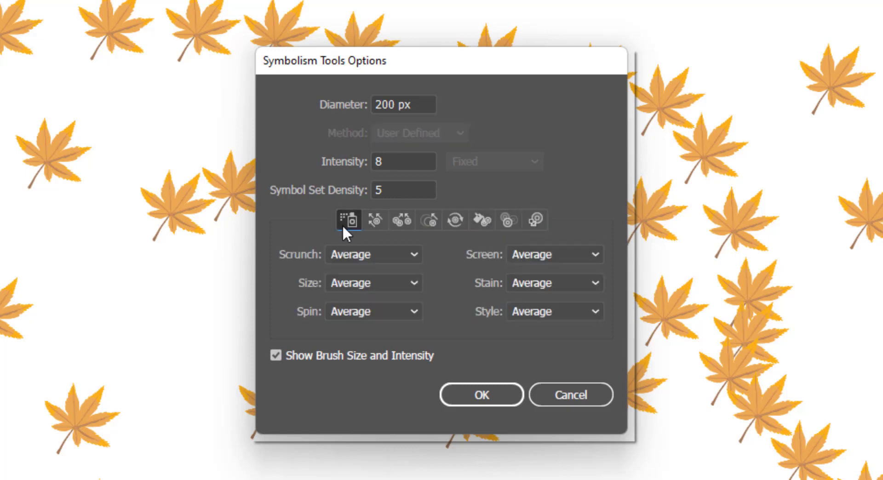
pyautogui.click(470, 391)
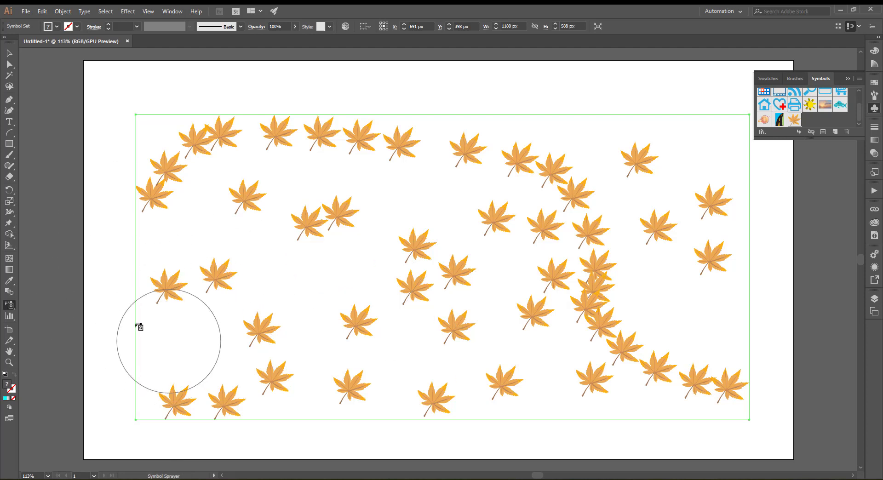
# Spread the leaves around the middle of the set apart with the Symbol Shifter and move the whole set slightly up and right.
pyautogui.click(9, 311)
pyautogui.moveTo(9, 312); pyautogui.dragTo(58, 321)
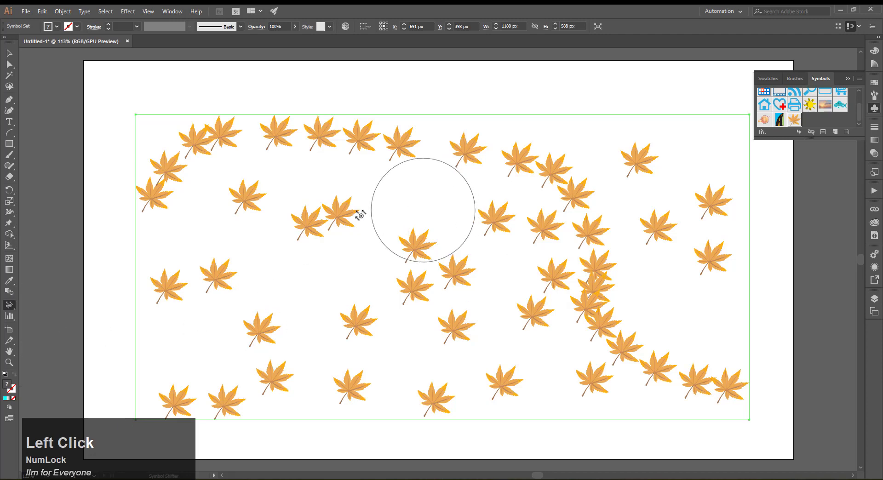
pyautogui.moveTo(335, 210); pyautogui.dragTo(422, 193)
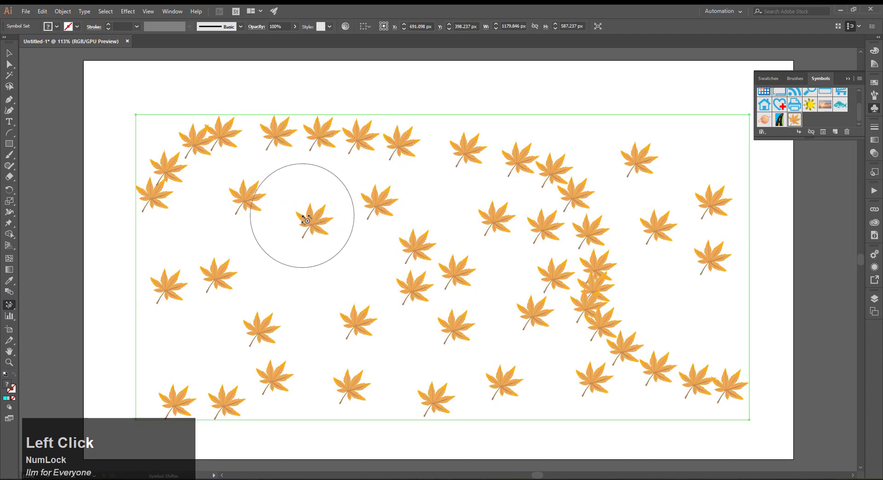
pyautogui.moveTo(303, 214); pyautogui.dragTo(292, 264)
pyautogui.moveTo(348, 323)
pyautogui.mouseDown()
pyautogui.moveTo(366, 262)
pyautogui.moveTo(416, 283)
pyautogui.moveTo(439, 222)
pyautogui.moveTo(446, 295)
pyautogui.moveTo(456, 271)
pyautogui.moveTo(461, 298)
pyautogui.moveTo(414, 292)
pyautogui.moveTo(375, 262)
pyautogui.moveTo(368, 317)
pyautogui.moveTo(357, 296)
pyautogui.mouseUp()
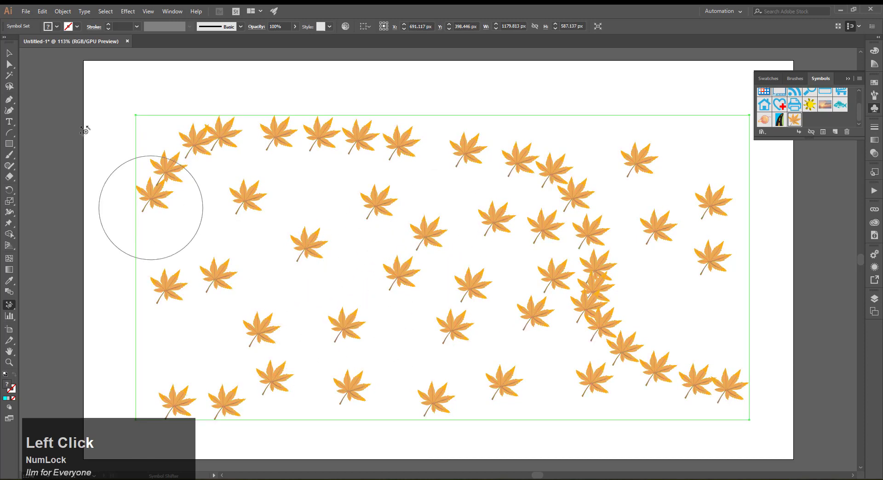
pyautogui.click(8, 53)
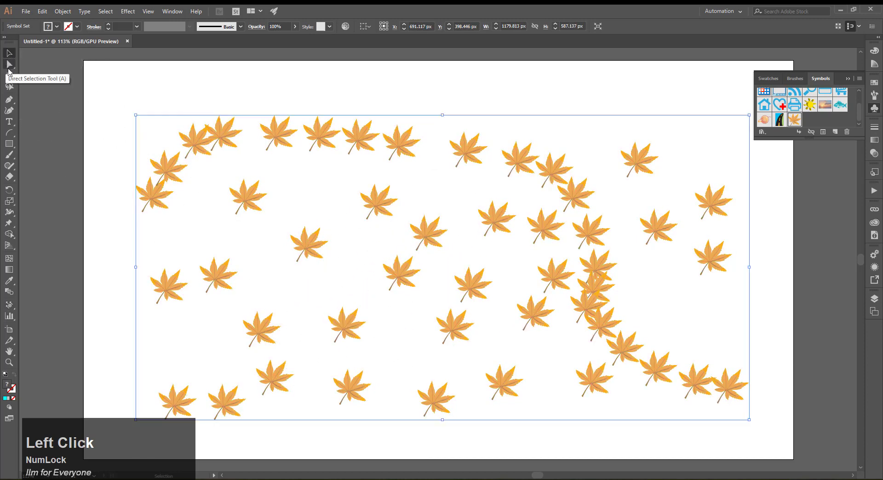
pyautogui.moveTo(296, 242); pyautogui.dragTo(340, 242)
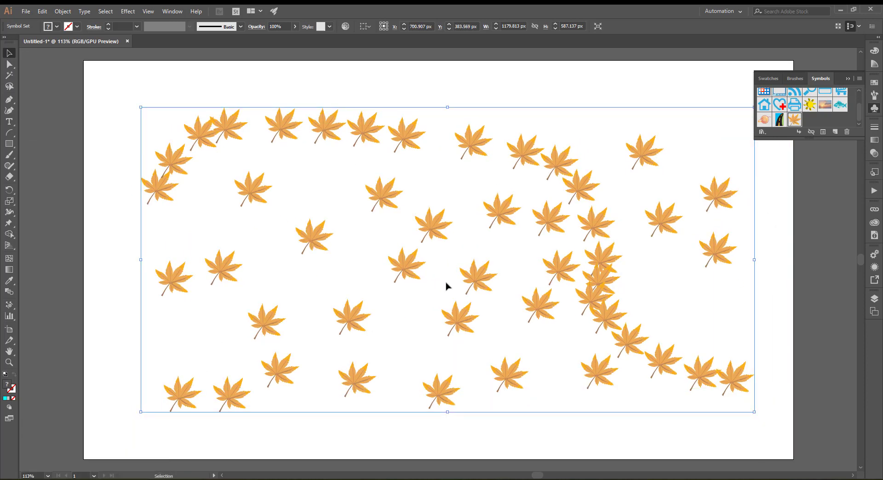
# Use the Symbol Shifter to move the leaves in the left half of the set further apart and reposition those along its left edge.
pyautogui.click(9, 304)
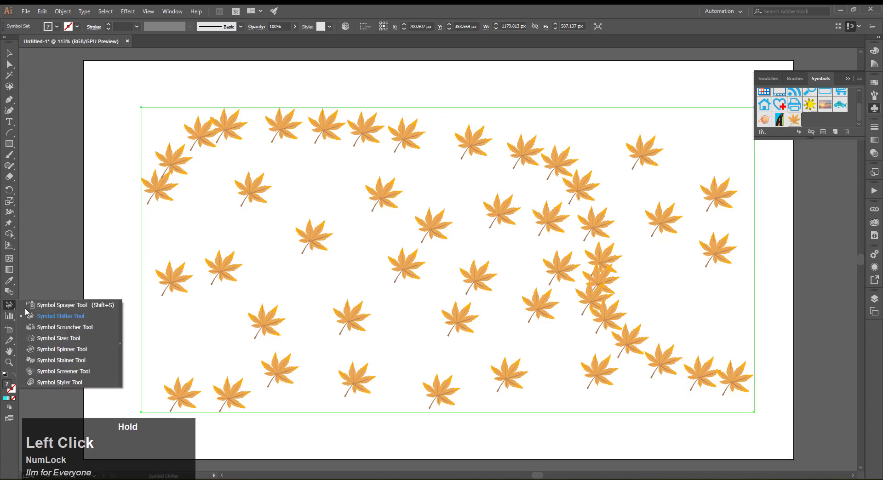
pyautogui.click(65, 317)
pyautogui.moveTo(496, 281)
pyautogui.mouseDown()
pyautogui.moveTo(426, 220)
pyautogui.moveTo(354, 315)
pyautogui.moveTo(262, 308)
pyautogui.moveTo(221, 268)
pyautogui.moveTo(322, 275)
pyautogui.moveTo(309, 207)
pyautogui.mouseUp()
pyautogui.moveTo(258, 188); pyautogui.dragTo(238, 221)
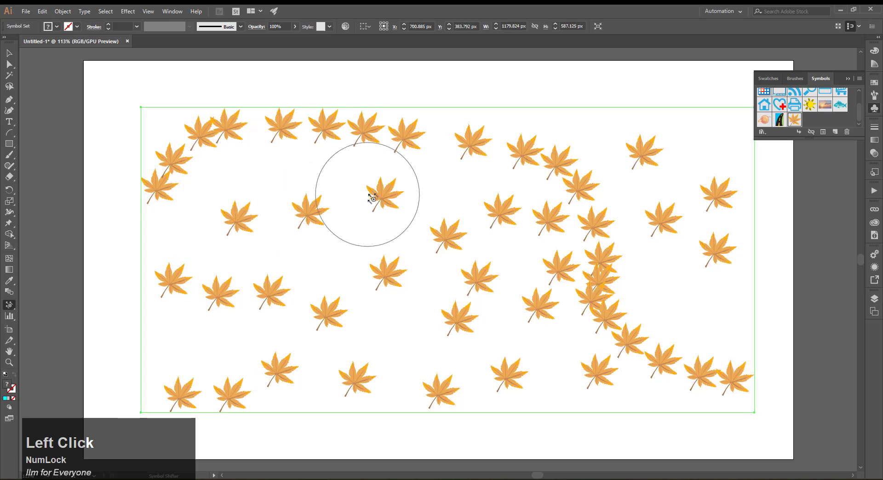
pyautogui.moveTo(392, 198); pyautogui.dragTo(405, 210)
pyautogui.moveTo(173, 195); pyautogui.dragTo(193, 145)
# Pull the leaves closer together with the Symbol Scruncher right of the middle, at the upper left, at the far right and at the lower right.
pyautogui.click(10, 305)
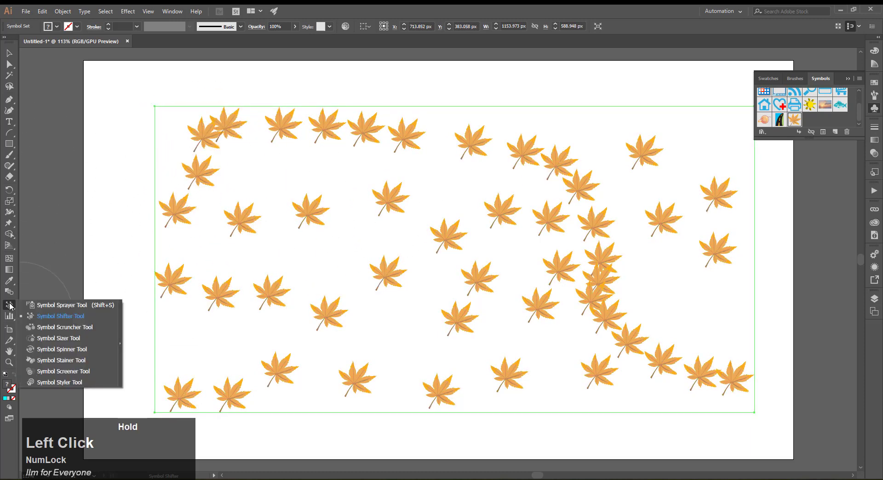
pyautogui.moveTo(23, 315); pyautogui.dragTo(68, 332)
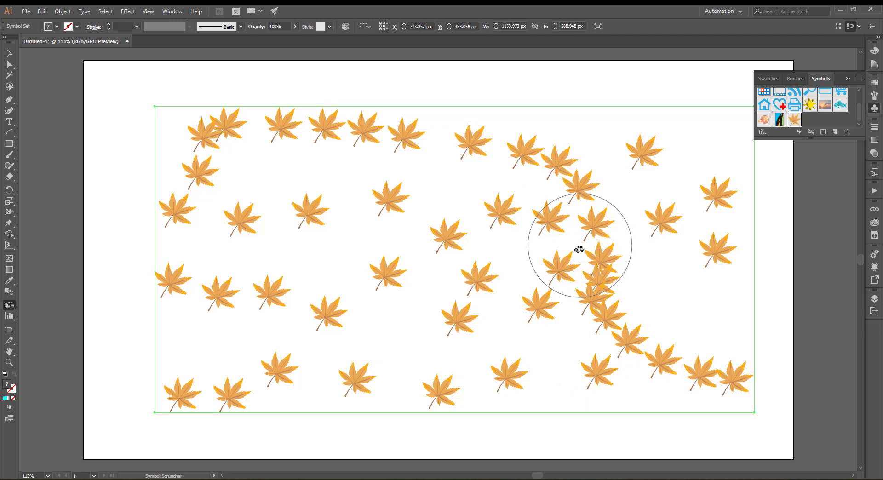
pyautogui.moveTo(579, 249); pyautogui.dragTo(579, 250)
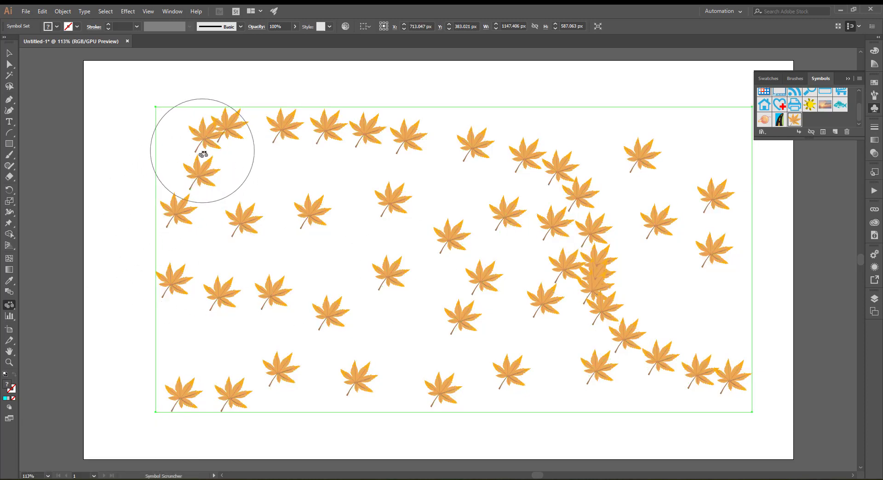
pyautogui.moveTo(204, 154); pyautogui.dragTo(204, 151)
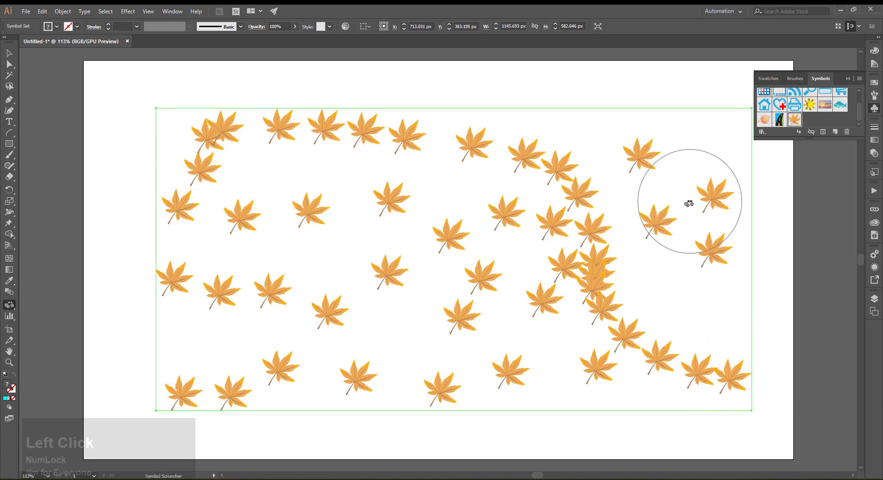
pyautogui.moveTo(688, 200); pyautogui.dragTo(689, 203)
pyautogui.moveTo(581, 335); pyautogui.dragTo(581, 334)
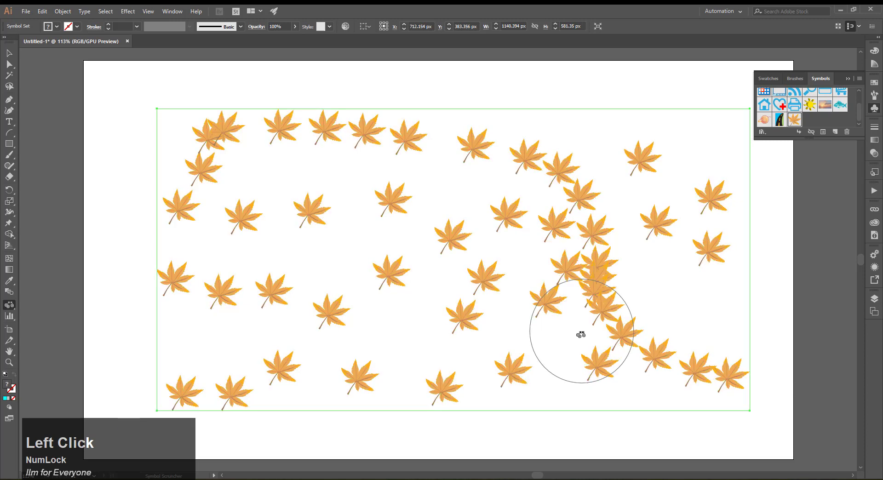
# Enlarge five leaves in the left half of the set with the Symbol Sizer, making the upper one near the middle the largest.
pyautogui.moveTo(10, 304)
pyautogui.mouseDown()
pyautogui.moveTo(70, 338)
pyautogui.moveTo(63, 340)
pyautogui.mouseUp()
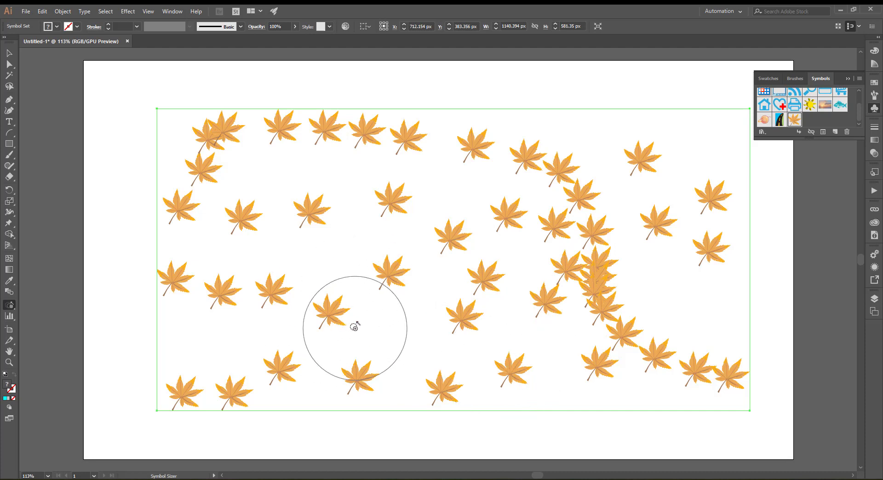
pyautogui.click(389, 206)
pyautogui.moveTo(389, 206); pyautogui.dragTo(389, 206)
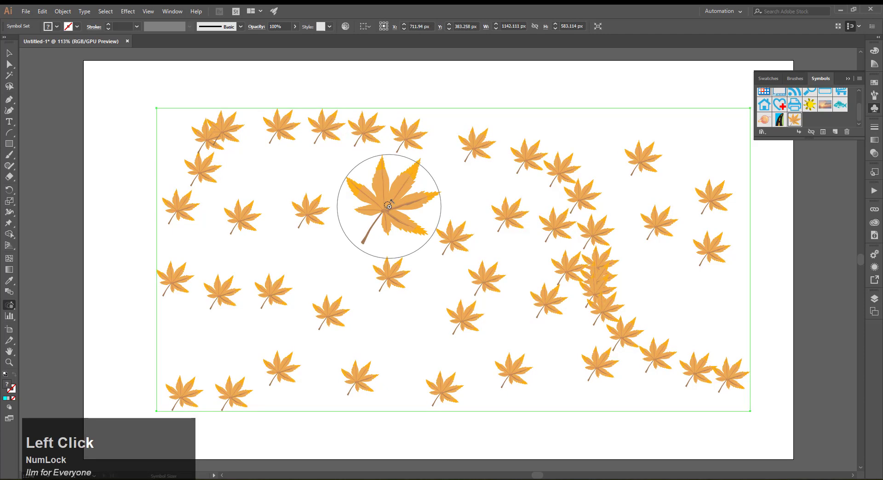
pyautogui.moveTo(372, 271); pyautogui.dragTo(385, 278)
pyautogui.moveTo(313, 218); pyautogui.dragTo(314, 219)
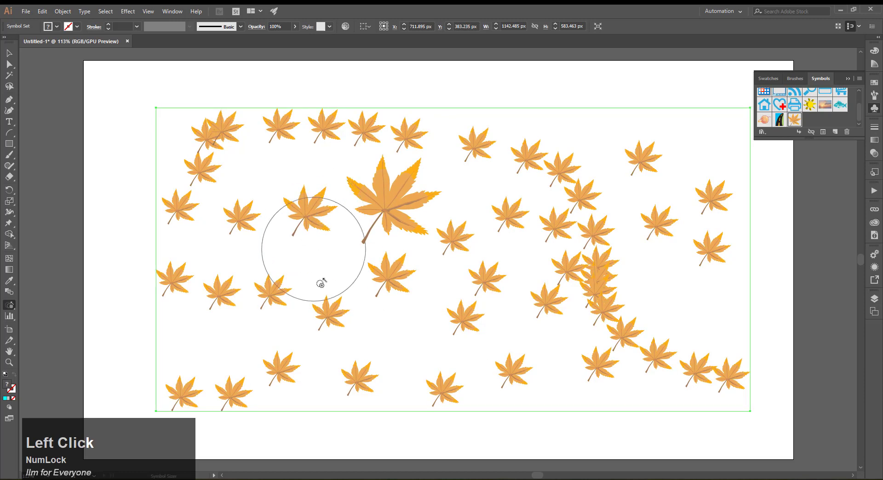
pyautogui.click(329, 309)
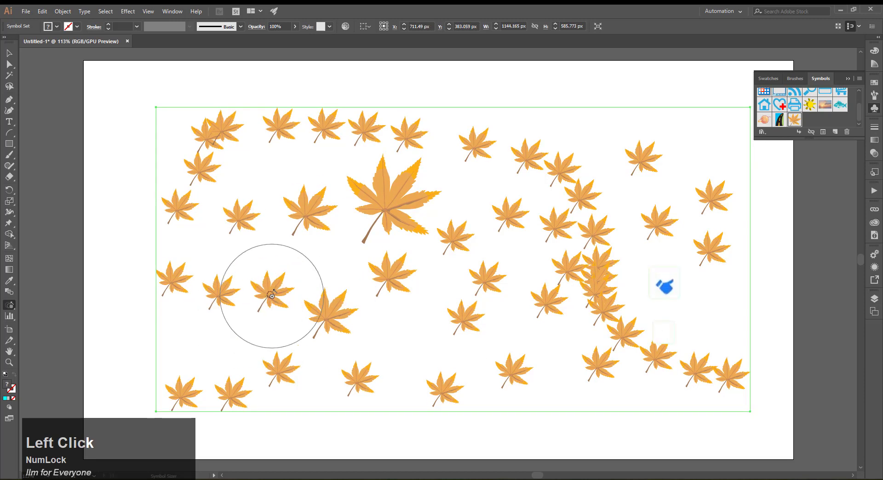
pyautogui.click(271, 297)
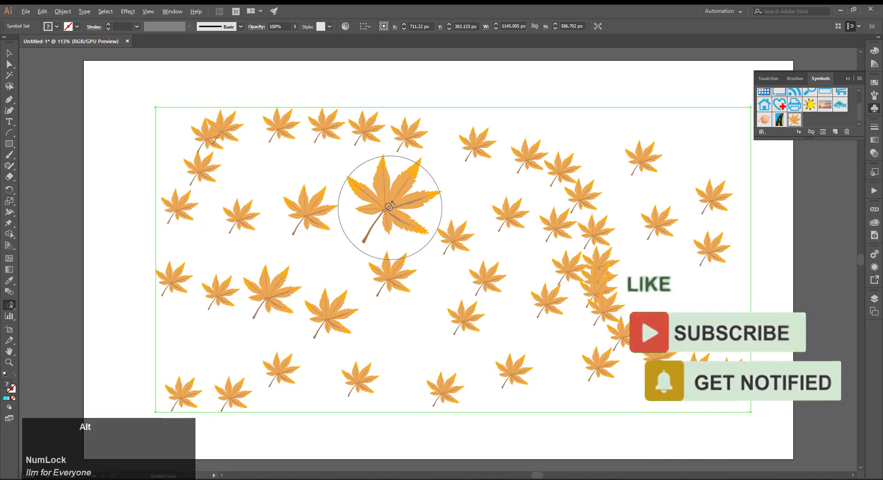
# Shrink four of the enlarged leaves with the Symbol Sizer, keeping the big leaf at the lower left at its size.
pyautogui.keyDown('alt'); pyautogui.click(386, 207); pyautogui.keyUp('alt')
pyautogui.keyDown('alt'); pyautogui.click(385, 206); pyautogui.keyUp('alt')
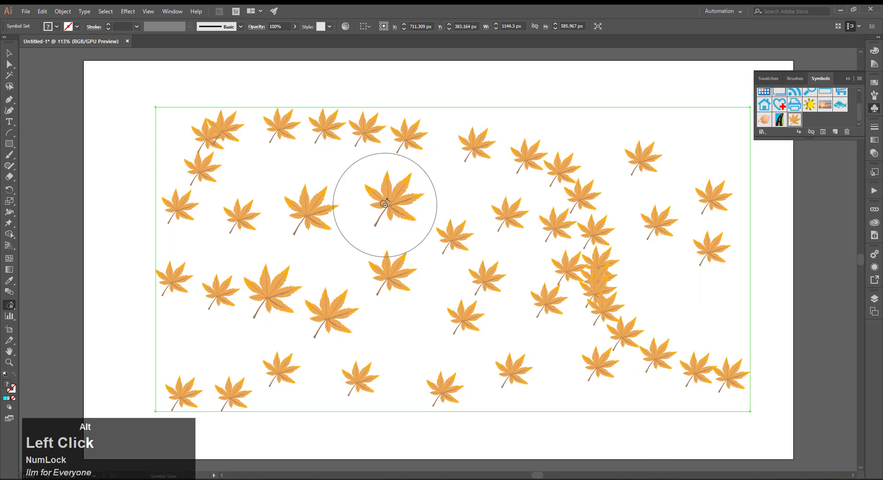
pyautogui.keyDown('alt'); pyautogui.click(385, 274); pyautogui.keyUp('alt')
pyautogui.keyDown('alt'); pyautogui.click(338, 318); pyautogui.keyUp('alt')
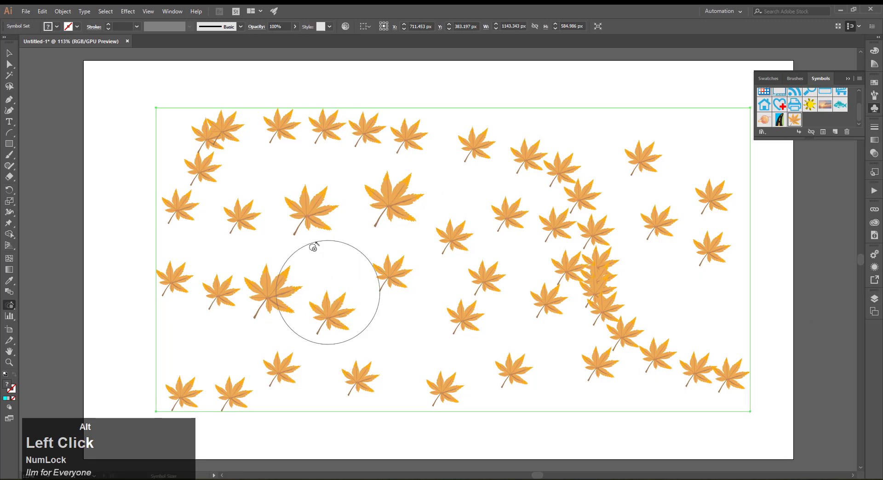
pyautogui.keyDown('alt'); pyautogui.click(312, 204); pyautogui.keyUp('alt')
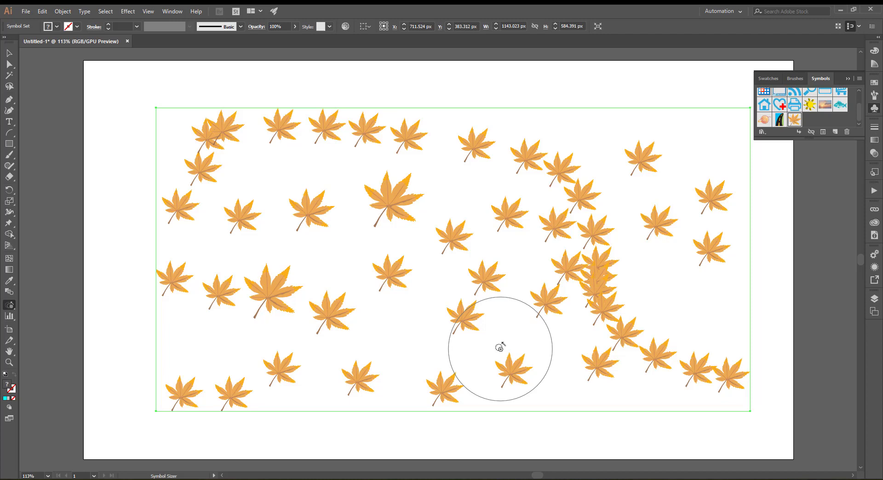
# Rotate the enlarged leaves, their neighbours and the leaf at the upper right in different directions with the Symbol Spinner.
pyautogui.moveTo(9, 305); pyautogui.dragTo(51, 350)
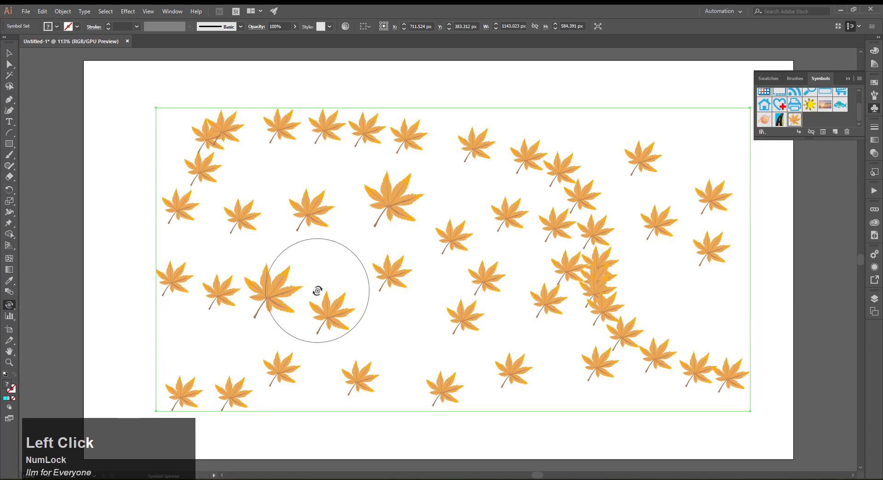
pyautogui.moveTo(9, 305); pyautogui.dragTo(62, 354)
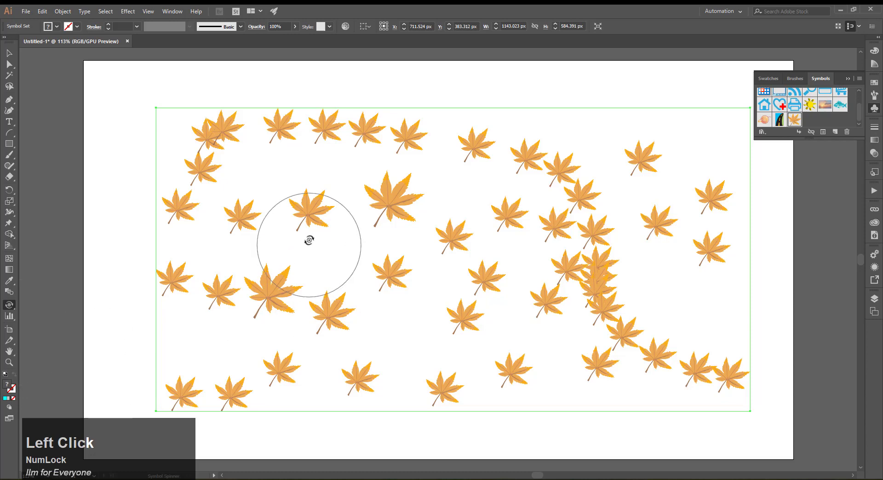
pyautogui.moveTo(316, 203)
pyautogui.mouseDown()
pyautogui.moveTo(325, 218)
pyautogui.moveTo(374, 191)
pyautogui.mouseUp()
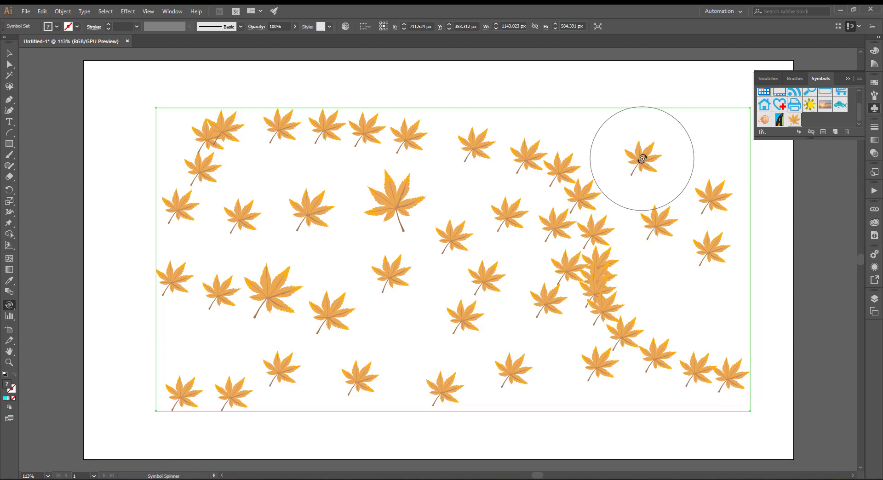
pyautogui.moveTo(642, 161)
pyautogui.mouseDown()
pyautogui.moveTo(623, 162)
pyautogui.moveTo(633, 144)
pyautogui.moveTo(649, 146)
pyautogui.moveTo(655, 158)
pyautogui.moveTo(643, 172)
pyautogui.moveTo(630, 169)
pyautogui.moveTo(631, 153)
pyautogui.moveTo(644, 150)
pyautogui.moveTo(629, 158)
pyautogui.moveTo(627, 177)
pyautogui.moveTo(654, 179)
pyautogui.moveTo(657, 169)
pyautogui.moveTo(618, 182)
pyautogui.mouseUp()
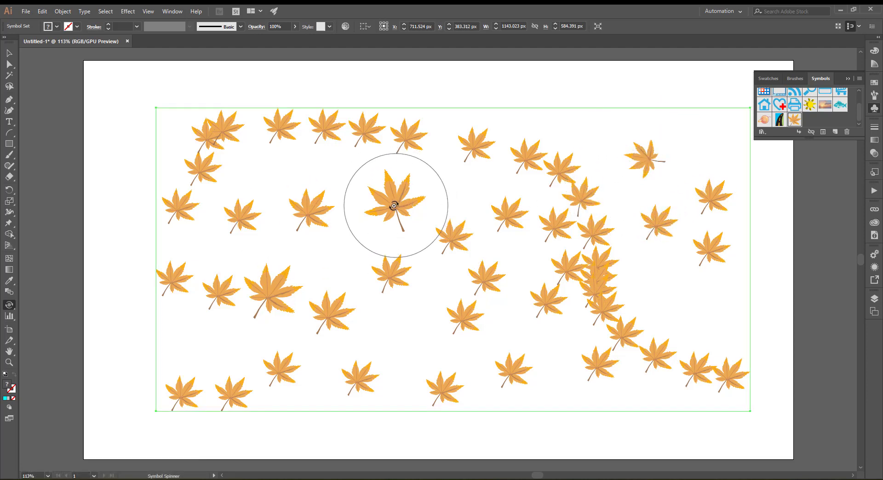
pyautogui.moveTo(394, 203)
pyautogui.mouseDown()
pyautogui.moveTo(378, 216)
pyautogui.moveTo(386, 191)
pyautogui.moveTo(403, 193)
pyautogui.moveTo(401, 184)
pyautogui.mouseUp()
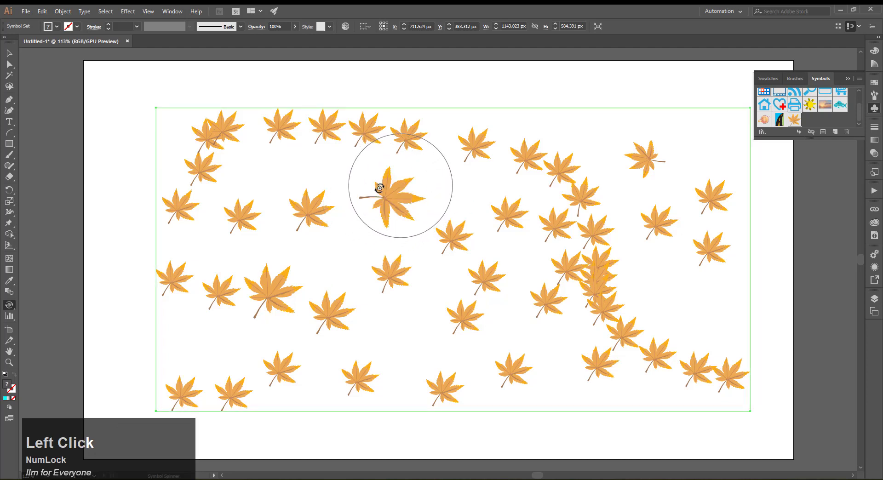
pyautogui.moveTo(352, 246)
pyautogui.mouseDown()
pyautogui.moveTo(315, 243)
pyautogui.moveTo(332, 165)
pyautogui.moveTo(415, 148)
pyautogui.moveTo(364, 218)
pyautogui.moveTo(395, 202)
pyautogui.moveTo(345, 172)
pyautogui.moveTo(331, 216)
pyautogui.moveTo(395, 205)
pyautogui.moveTo(353, 214)
pyautogui.moveTo(349, 202)
pyautogui.moveTo(447, 251)
pyautogui.moveTo(446, 237)
pyautogui.moveTo(380, 211)
pyautogui.moveTo(413, 193)
pyautogui.moveTo(388, 218)
pyautogui.moveTo(300, 203)
pyautogui.mouseUp()
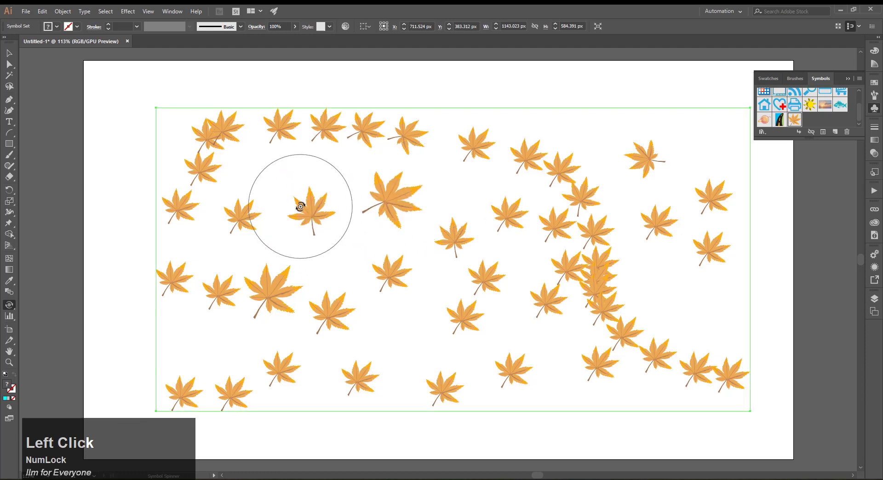
pyautogui.moveTo(335, 305)
pyautogui.mouseDown()
pyautogui.moveTo(355, 336)
pyautogui.moveTo(290, 306)
pyautogui.moveTo(294, 275)
pyautogui.moveTo(305, 315)
pyautogui.moveTo(331, 308)
pyautogui.mouseUp()
pyautogui.moveTo(388, 277)
pyautogui.mouseDown()
pyautogui.moveTo(394, 291)
pyautogui.moveTo(420, 291)
pyautogui.mouseUp()
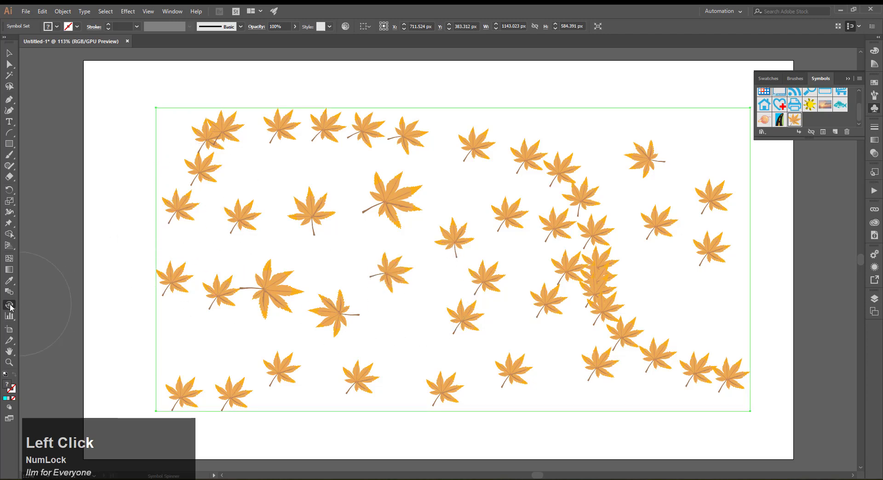
# Tint three of the larger leaves in the left half of the set cyan with the Symbol Stainer.
pyautogui.moveTo(9, 306)
pyautogui.mouseDown()
pyautogui.moveTo(44, 332)
pyautogui.moveTo(51, 372)
pyautogui.moveTo(65, 360)
pyautogui.mouseUp()
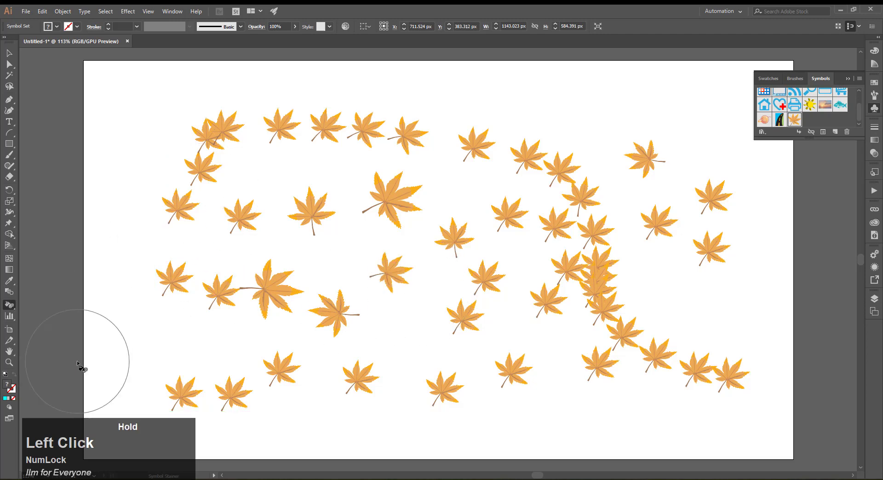
pyautogui.click(275, 291)
pyautogui.click(275, 296)
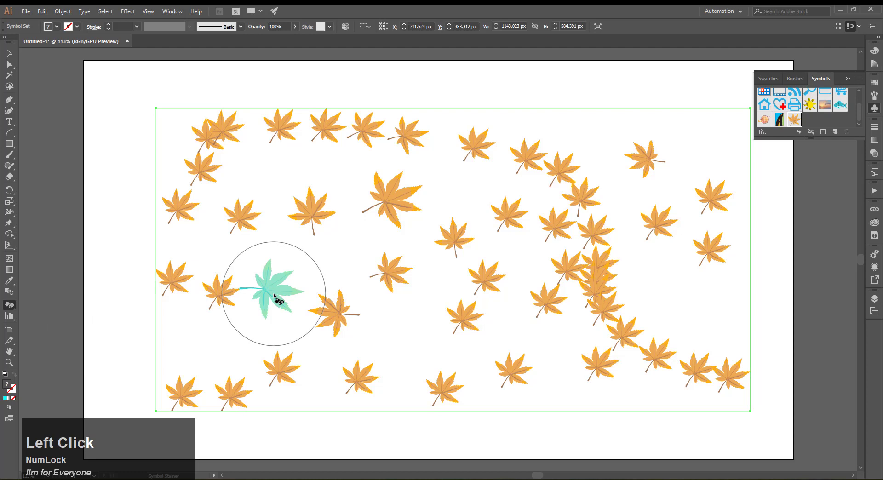
pyautogui.click(317, 211)
pyautogui.click(390, 204)
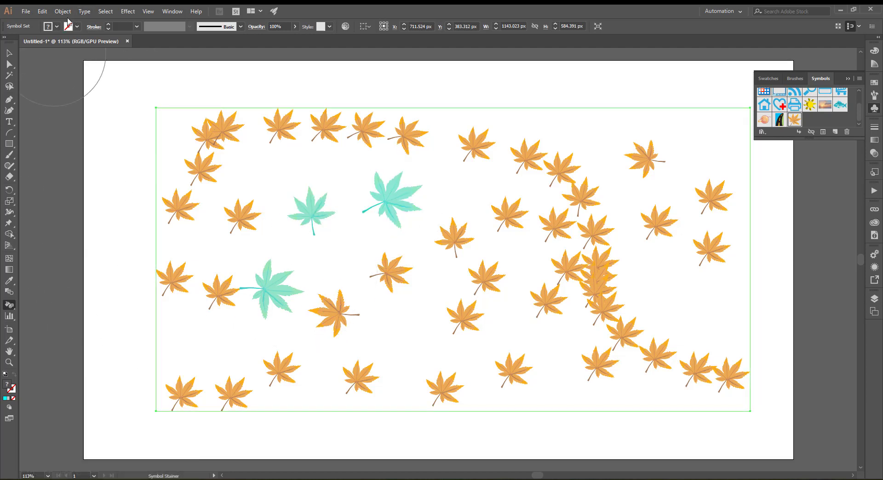
# Set the fill to red and stain seven leaves around and right of the middle of the set.
pyautogui.click(56, 26)
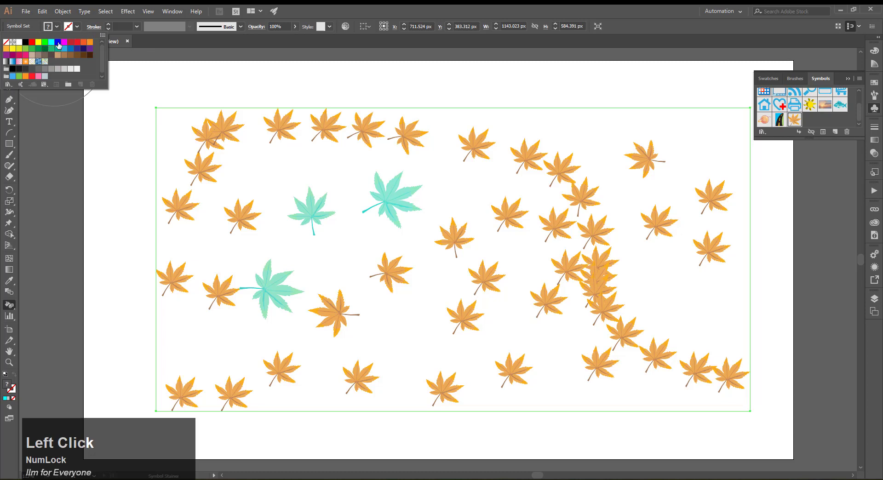
pyautogui.click(89, 42)
pyautogui.click(560, 230)
pyautogui.click(555, 230)
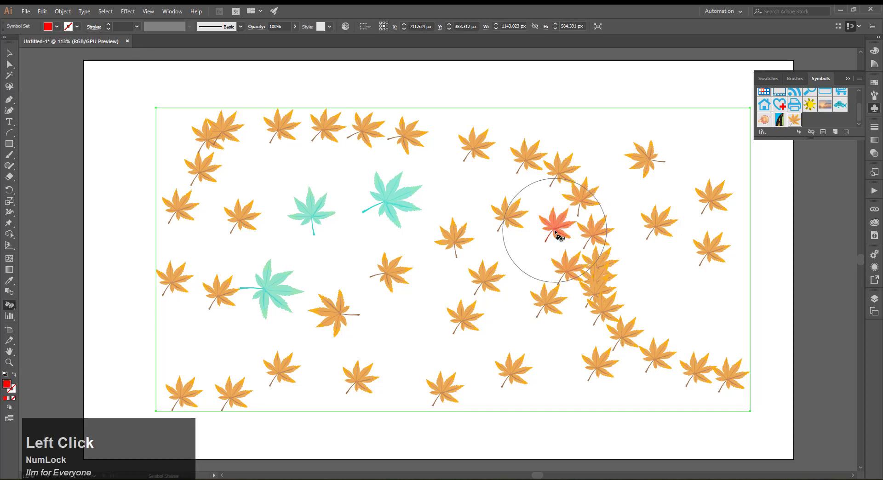
pyautogui.click(510, 215)
pyautogui.click(484, 274)
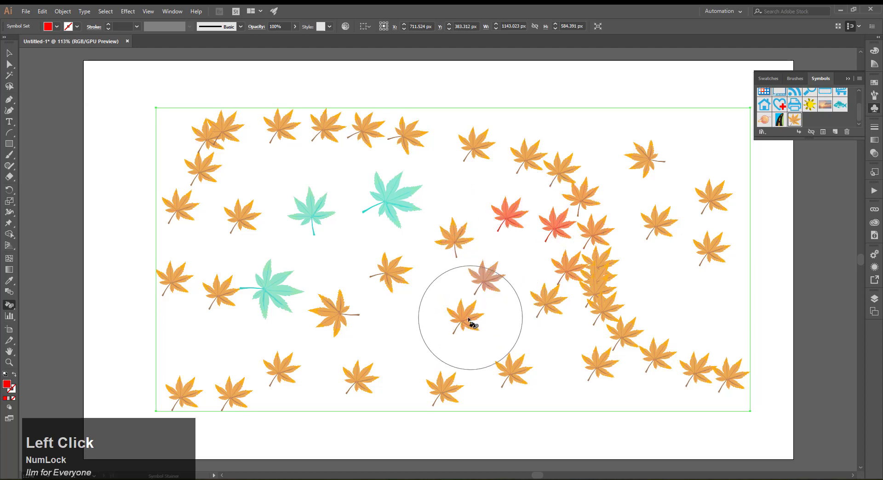
pyautogui.click(470, 318)
pyautogui.click(518, 377)
pyautogui.click(530, 160)
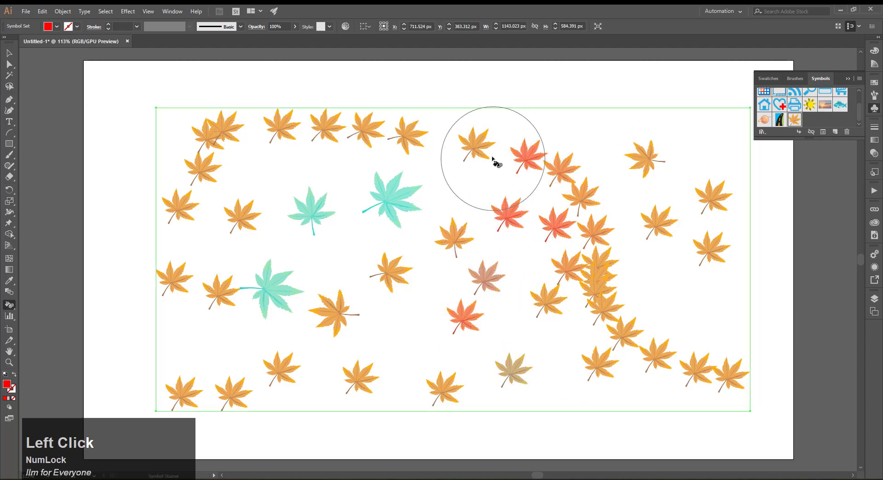
pyautogui.click(483, 148)
# Set the fill to dark blue and stain the leaves at the upper left, down the left side and along the bottom row.
pyautogui.click(55, 27)
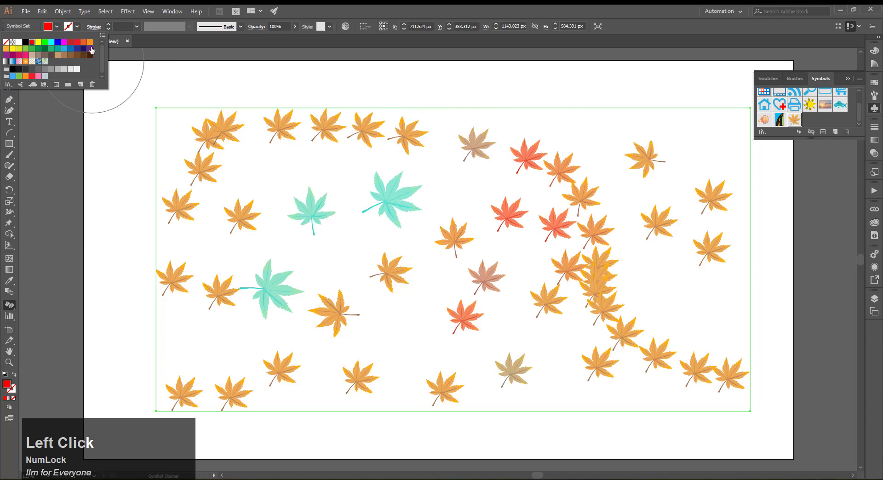
pyautogui.click(83, 48)
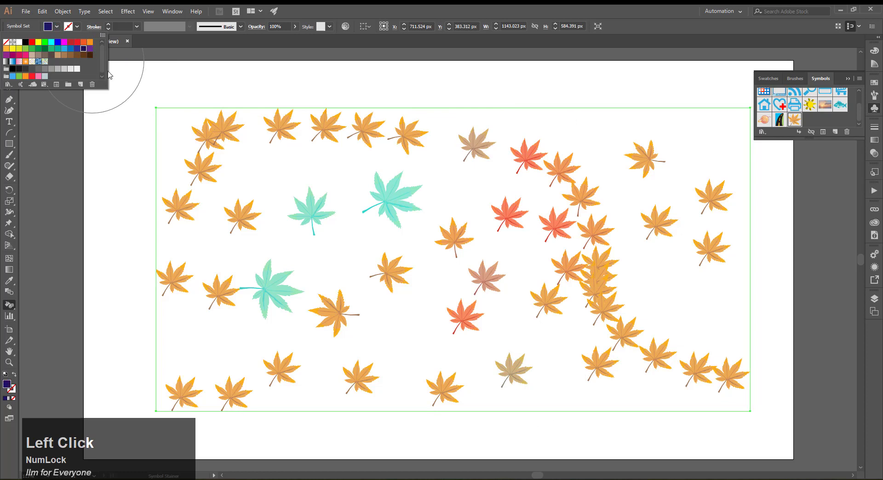
pyautogui.click(222, 136)
pyautogui.moveTo(212, 148); pyautogui.dragTo(205, 170)
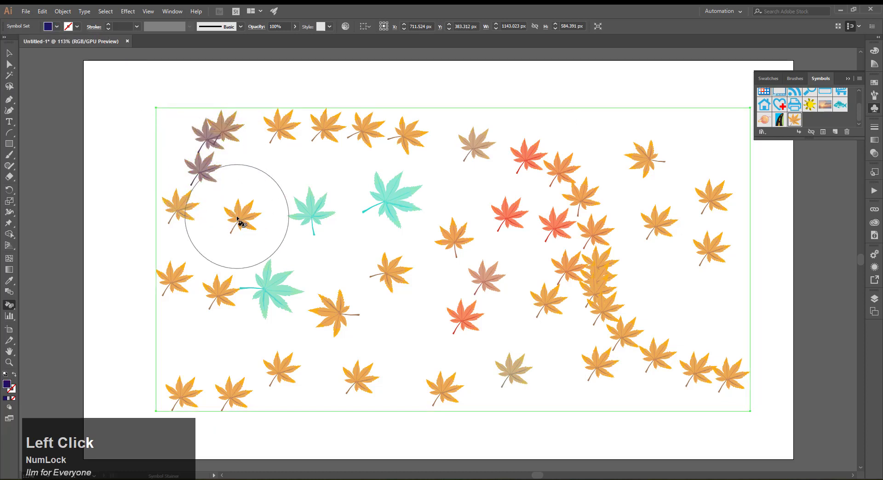
pyautogui.click(237, 217)
pyautogui.click(221, 295)
pyautogui.click(278, 367)
pyautogui.click(360, 378)
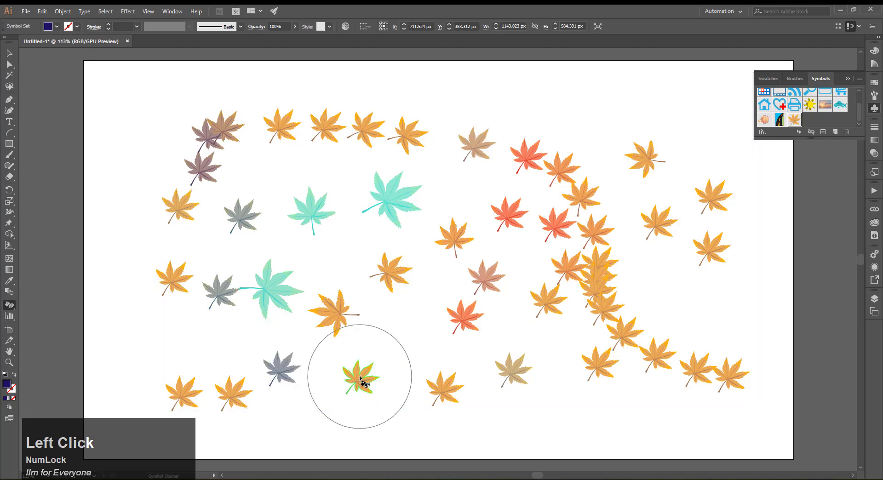
pyautogui.click(445, 388)
pyautogui.click(513, 371)
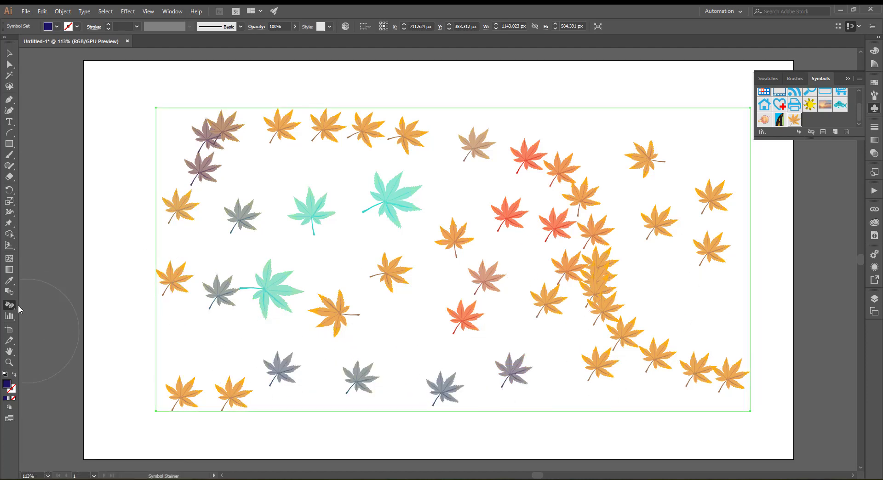
# Delete the whole leaf symbol set from the artboard.
pyautogui.moveTo(9, 304)
pyautogui.mouseDown()
pyautogui.moveTo(62, 329)
pyautogui.moveTo(57, 373)
pyautogui.mouseUp()
pyautogui.click(9, 53)
pyautogui.press('Delete')
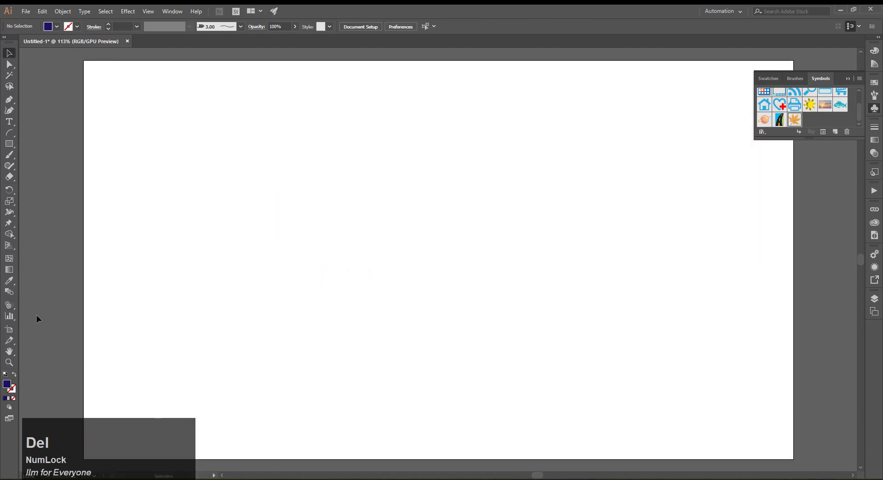
# Spray one maple leaf above the artboard's middle and enlarge it with the Symbol Sizer to about 488 px wide.
pyautogui.moveTo(6, 308); pyautogui.dragTo(44, 307)
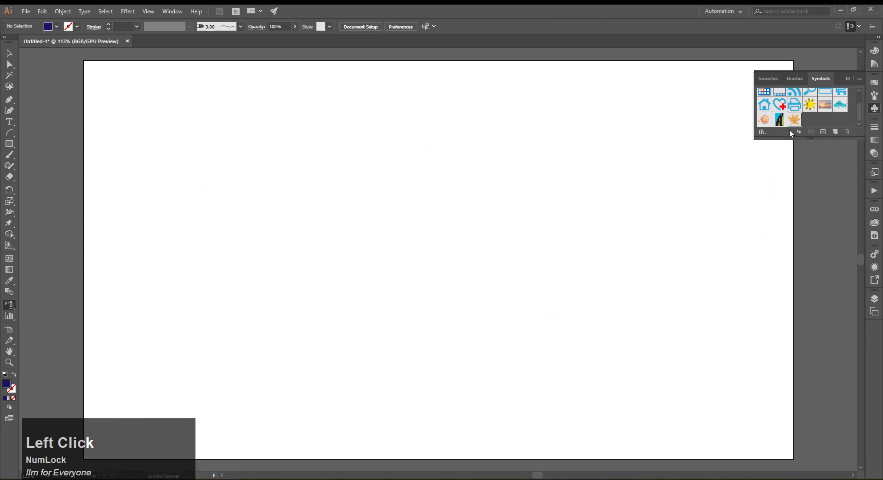
pyautogui.click(427, 220)
pyautogui.moveTo(10, 305)
pyautogui.mouseDown()
pyautogui.moveTo(79, 372)
pyautogui.moveTo(78, 339)
pyautogui.mouseUp()
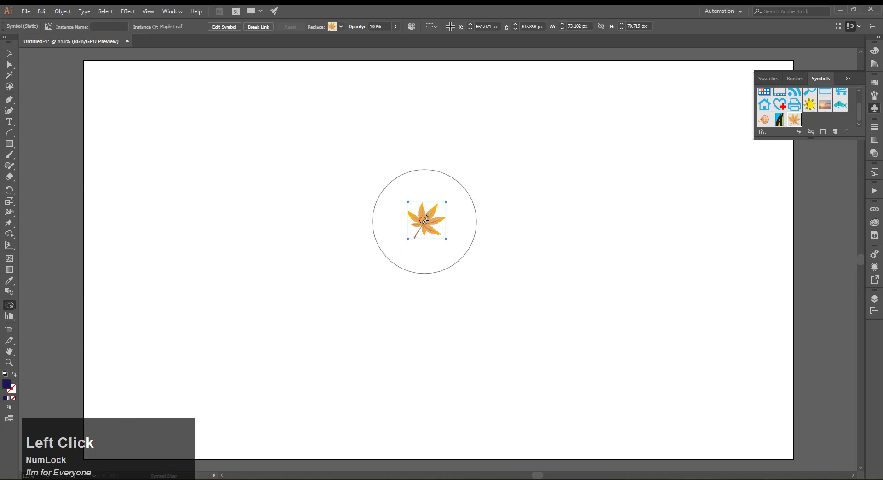
pyautogui.moveTo(425, 221); pyautogui.dragTo(425, 221)
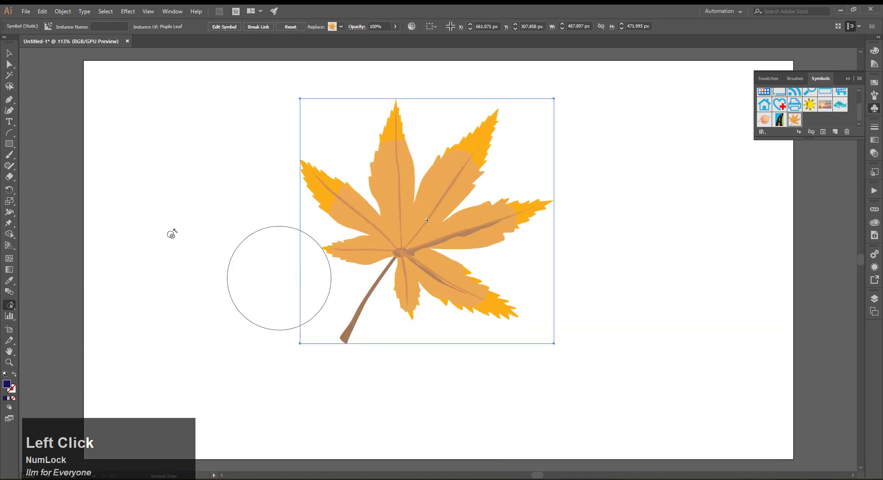
# Spray two more large maple leaves into the set, one at the artboard's left edge and one in its lower right corner.
pyautogui.moveTo(10, 306); pyautogui.dragTo(61, 311)
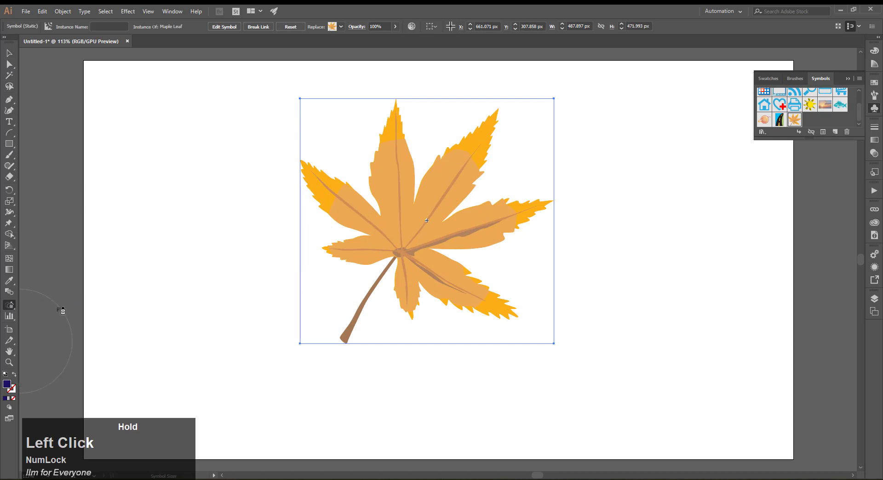
pyautogui.click(167, 273)
pyautogui.click(700, 389)
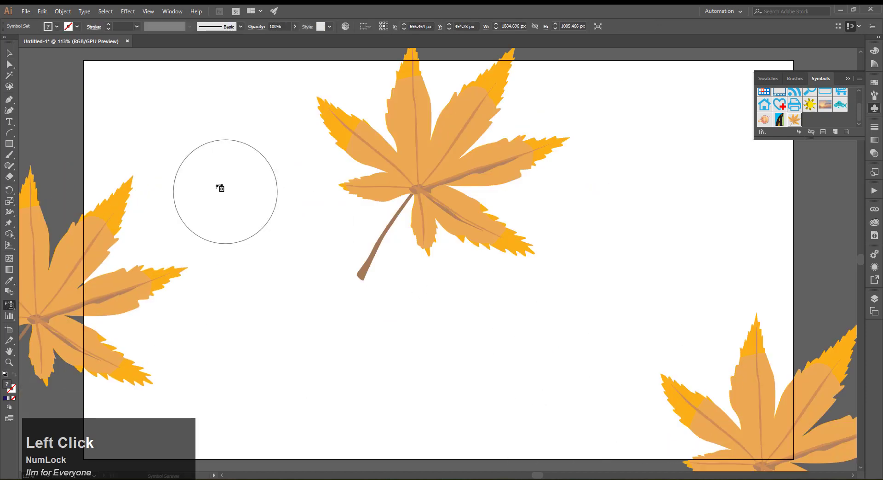
# Scale the three-leaf symbol set down to about 965 by 515 px, place it within the artboard and deselect it.
pyautogui.moveTo(738, 424); pyautogui.dragTo(580, 347)
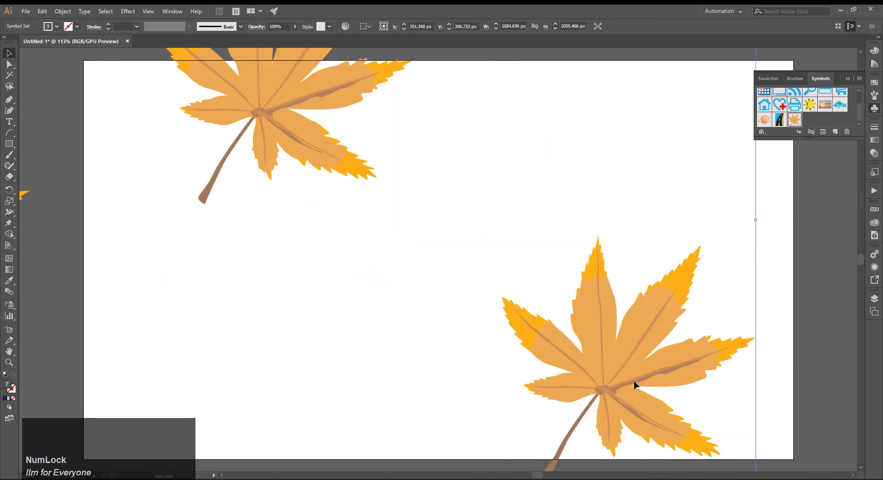
pyautogui.moveTo(635, 385); pyautogui.dragTo(632, 365)
pyautogui.moveTo(753, 457); pyautogui.dragTo(514, 331)
pyautogui.moveTo(442, 270); pyautogui.dragTo(630, 329)
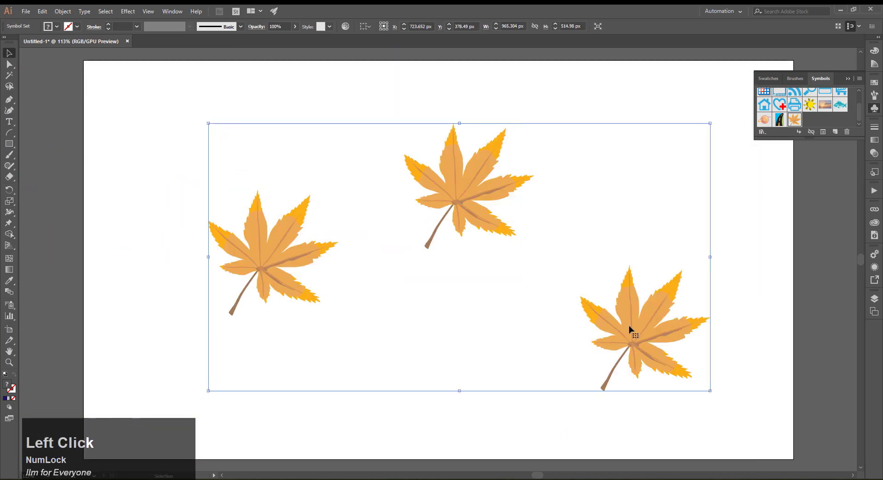
pyautogui.click(509, 439)
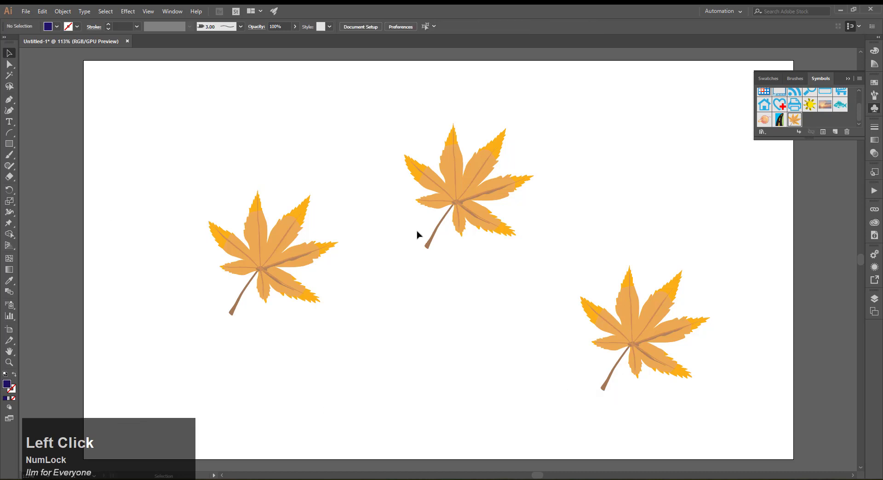
# Select the leaf symbol set and make its left leaf semi-transparent with the Symbol Screener.
pyautogui.moveTo(8, 307)
pyautogui.mouseDown()
pyautogui.moveTo(50, 350)
pyautogui.moveTo(50, 371)
pyautogui.mouseUp()
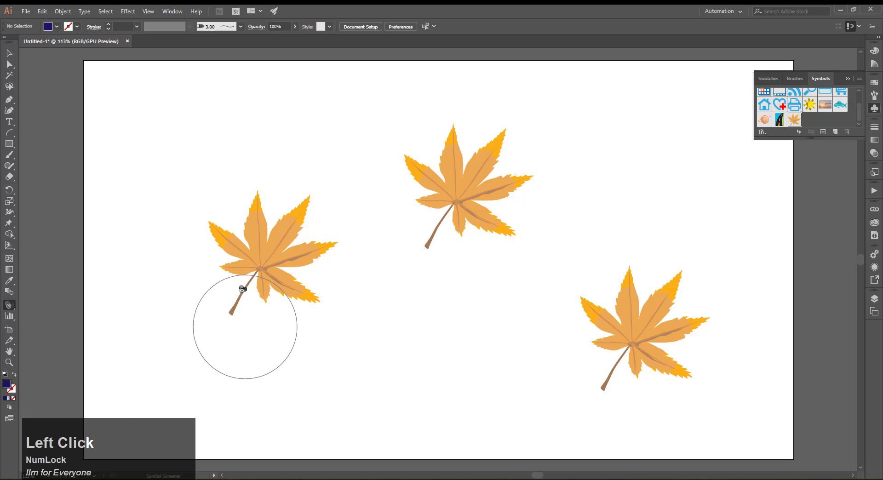
pyautogui.click(271, 251)
pyautogui.click(505, 262)
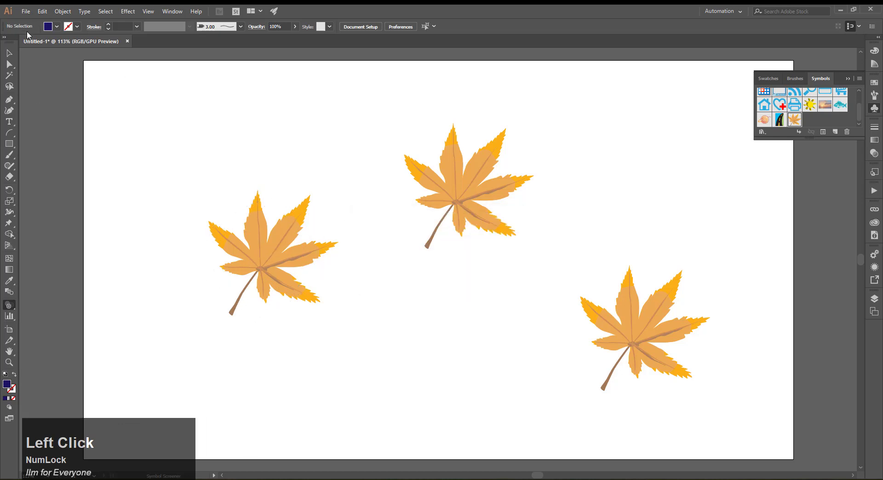
pyautogui.click(6, 54)
pyautogui.click(250, 239)
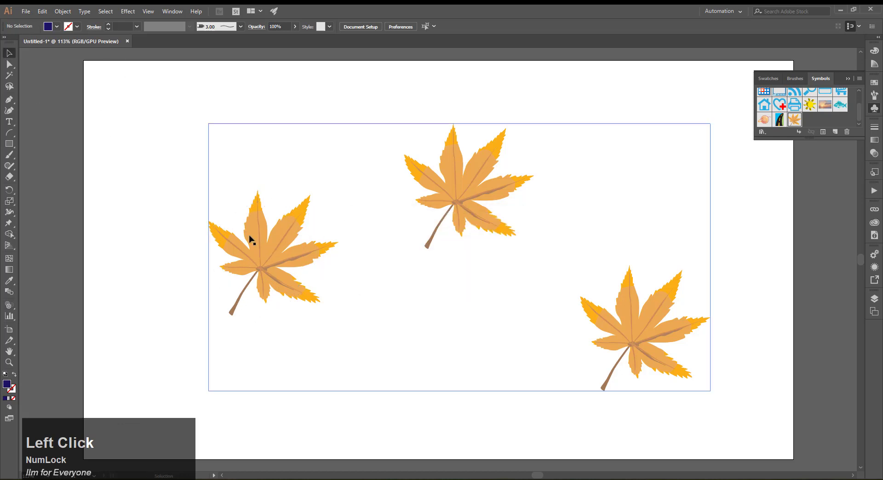
pyautogui.click(9, 305)
pyautogui.moveTo(300, 249)
pyautogui.mouseDown()
pyautogui.moveTo(272, 246)
pyautogui.moveTo(282, 255)
pyautogui.mouseUp()
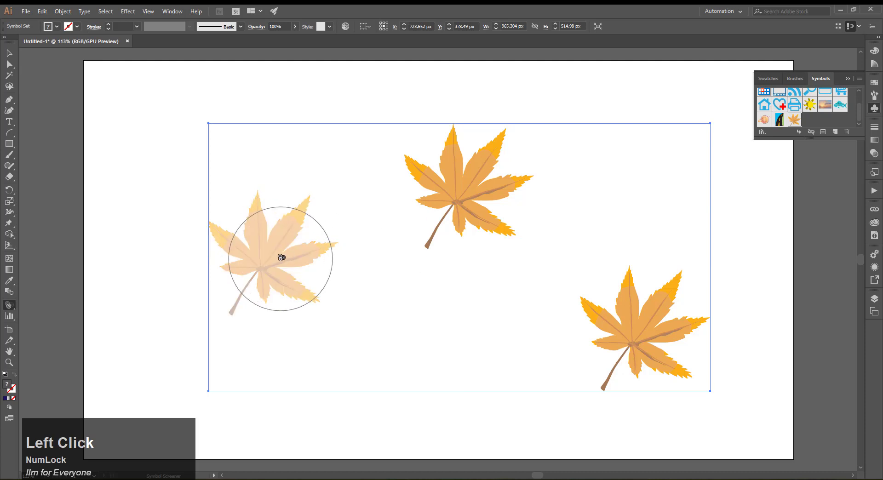
# Fade the upper middle leaf until it is almost invisible and fade the left leaf further.
pyautogui.click(475, 194)
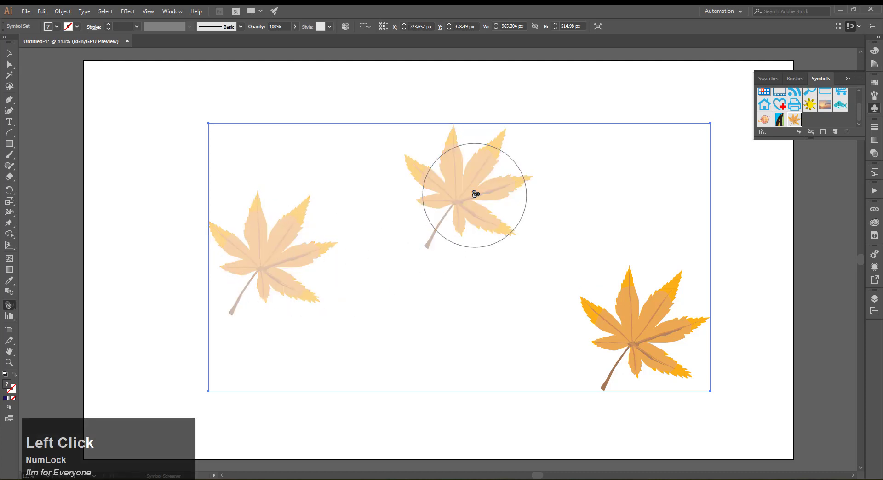
pyautogui.click(475, 194)
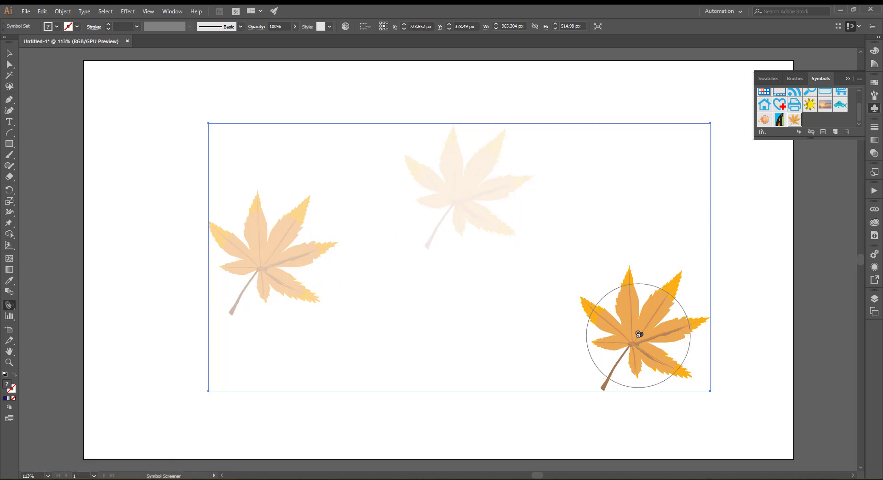
pyautogui.click(271, 264)
pyautogui.click(474, 189)
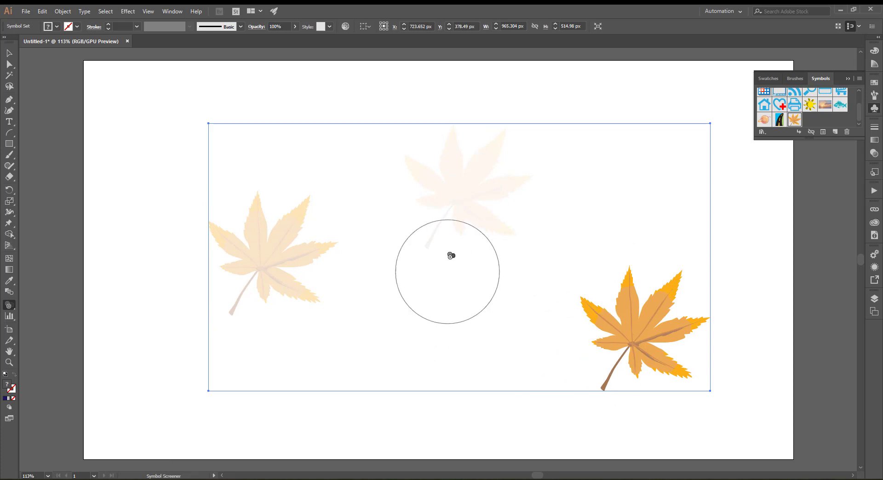
# Reverse the Symbol Screener to bring back the left leaf's full opacity and most of the upper middle leaf's.
pyautogui.press('alt')
pyautogui.keyDown('alt'); pyautogui.click(455, 191); pyautogui.keyUp('alt')
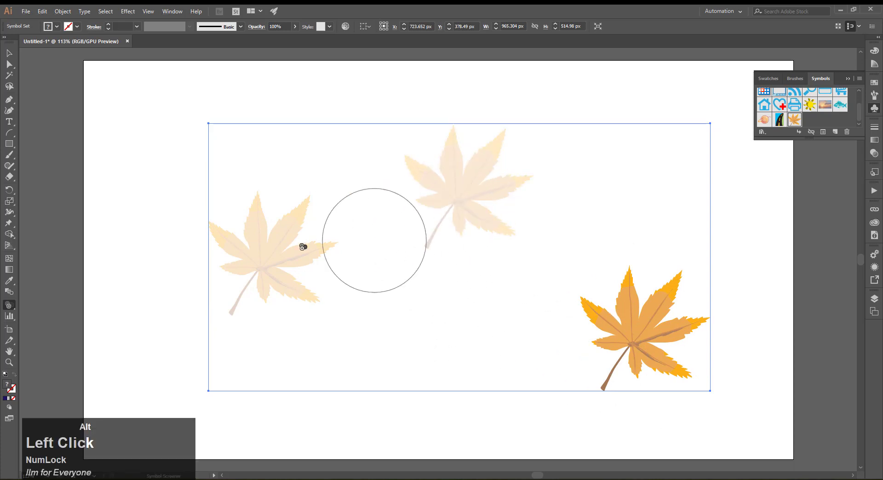
pyautogui.keyDown('alt'); pyautogui.click(270, 250); pyautogui.keyUp('alt')
pyautogui.keyDown('alt'); pyautogui.click(482, 191); pyautogui.keyUp('alt')
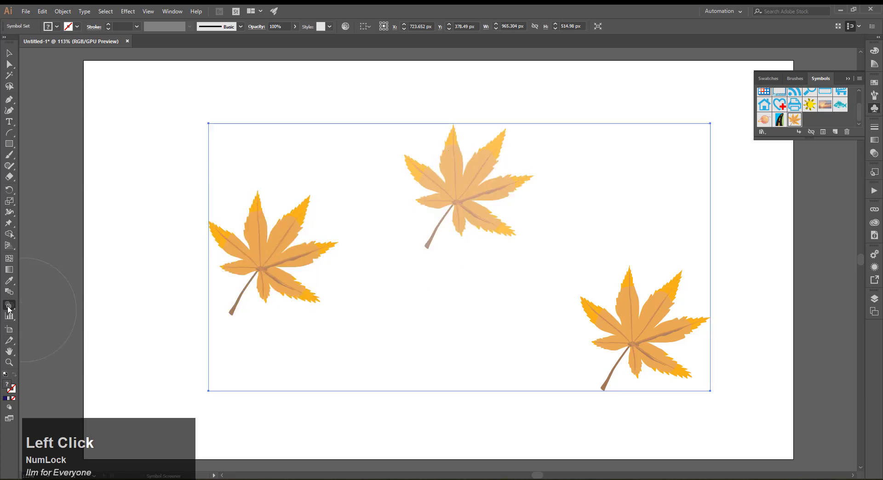
# Switch to the Symbol Styler, show the graphic styles and open the Type Effects style library beside the artwork.
pyautogui.moveTo(8, 307); pyautogui.dragTo(67, 385)
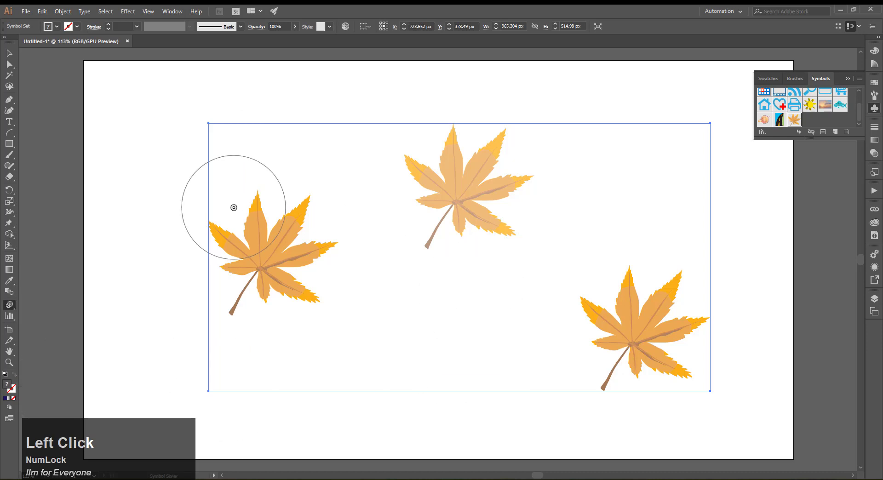
pyautogui.click(176, 15)
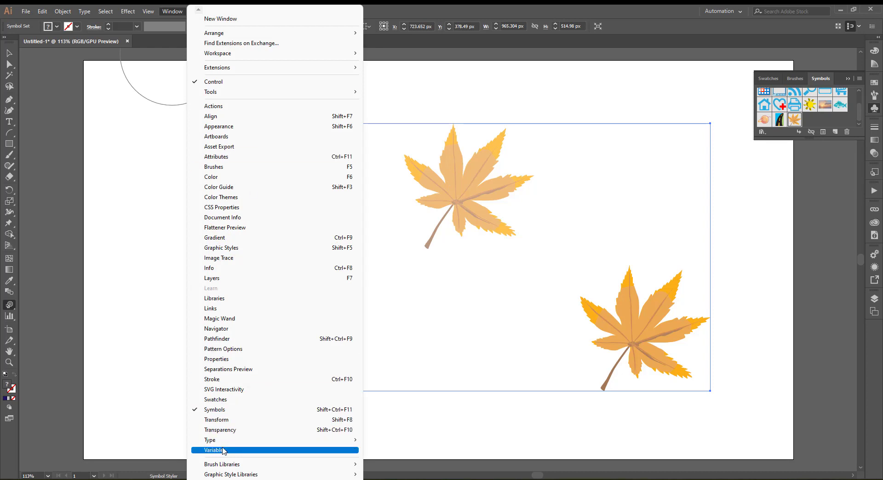
pyautogui.click(220, 248)
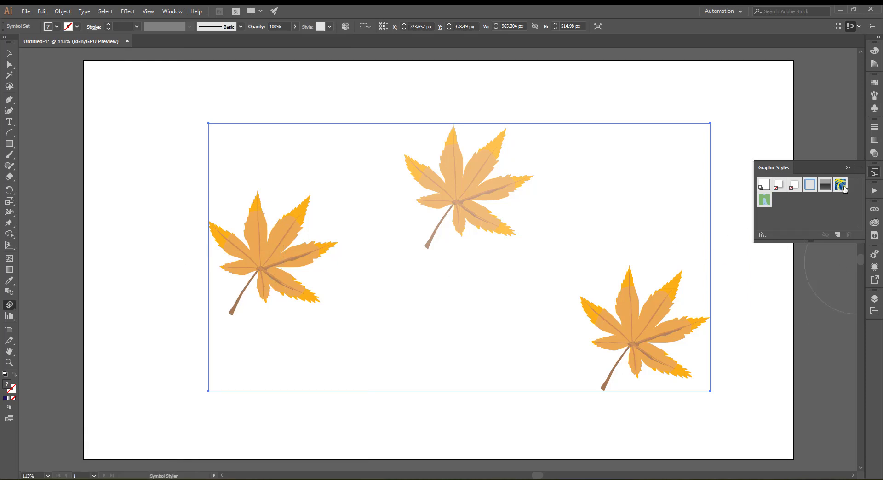
pyautogui.click(761, 235)
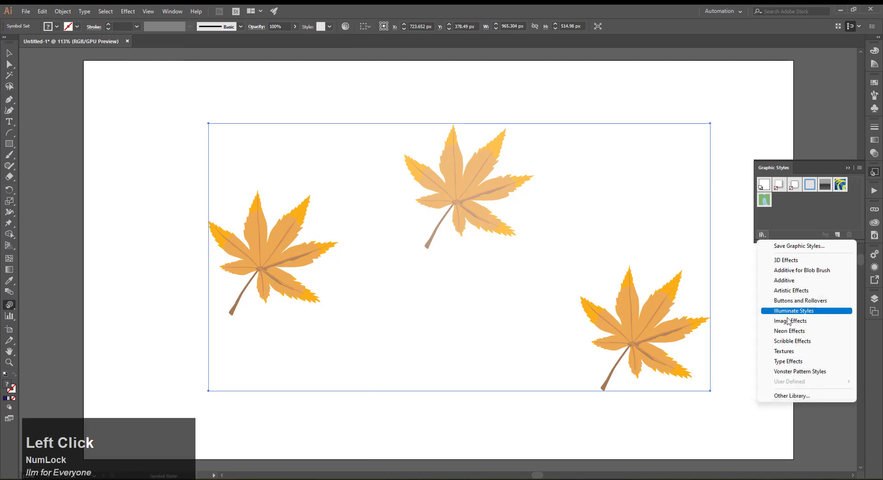
pyautogui.click(802, 361)
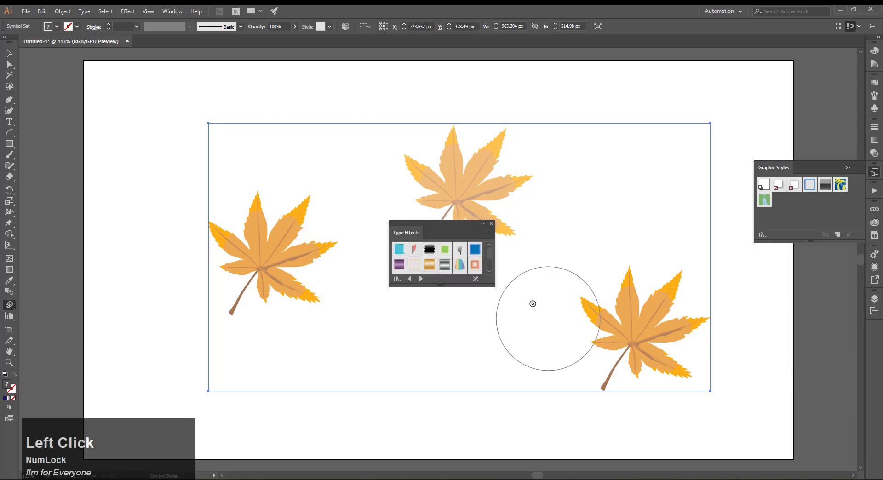
pyautogui.moveTo(438, 224); pyautogui.dragTo(799, 271)
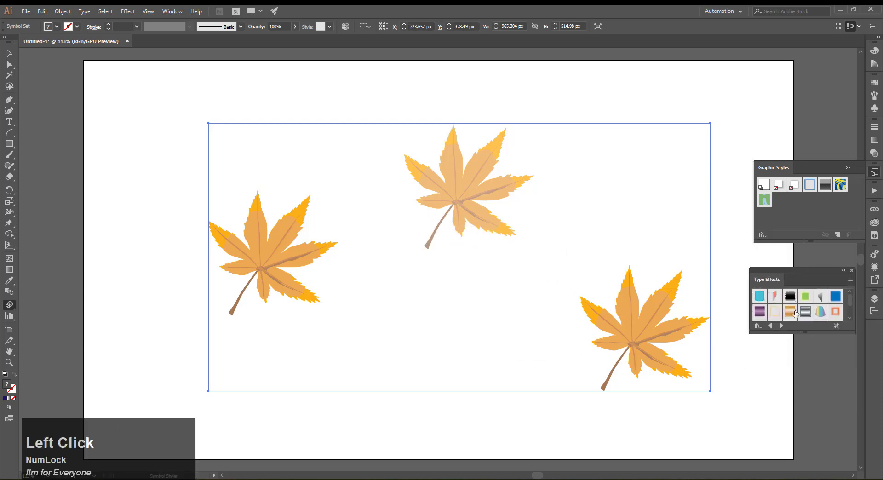
pyautogui.scroll(-1, 818, 305)
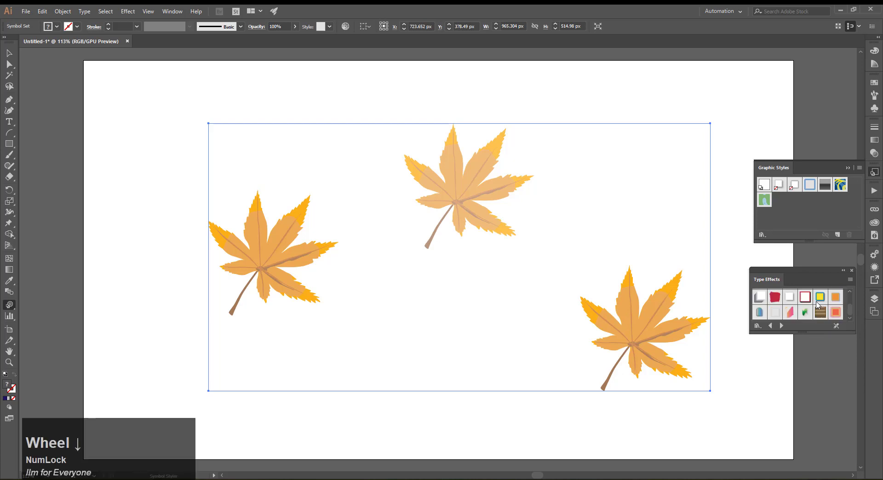
# Try to apply the pink Warp style to the left leaf directly from the Type Effects library.
pyautogui.click(791, 315)
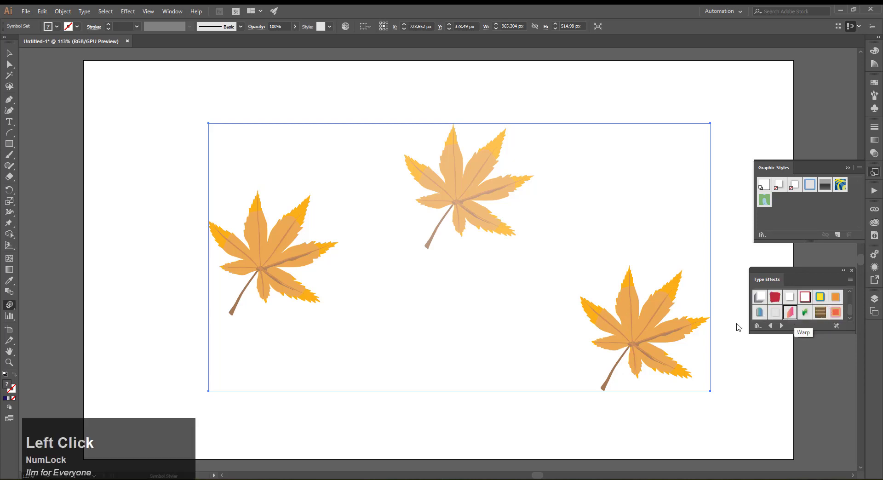
pyautogui.click(263, 246)
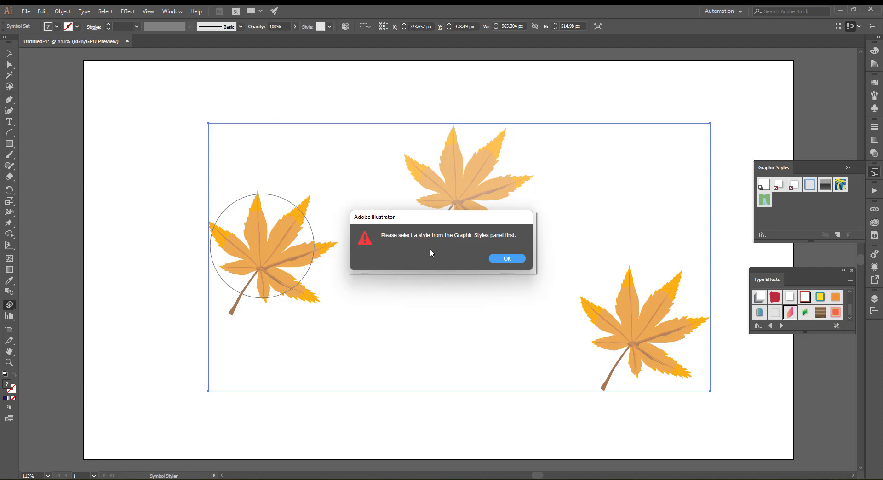
pyautogui.click(506, 259)
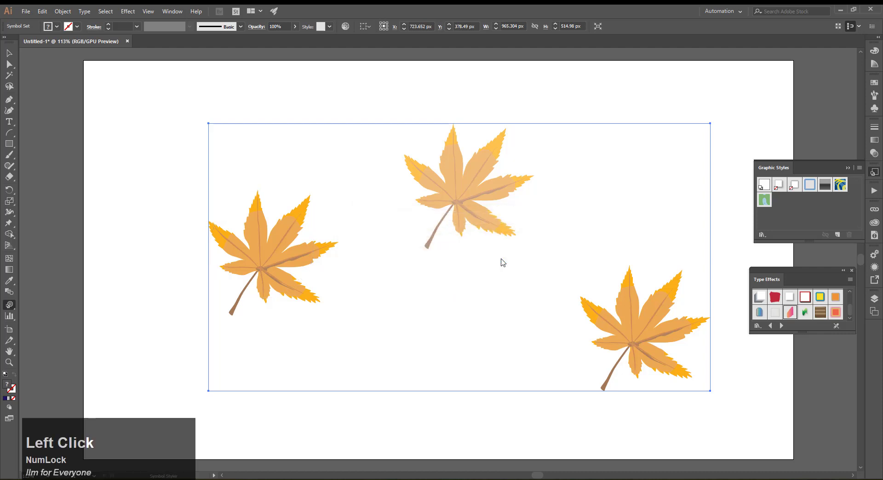
# Add the pink Warp style to the document's graphic styles and apply it to the left leaf with the Symbol Styler.
pyautogui.moveTo(793, 311); pyautogui.dragTo(790, 205)
pyautogui.click(794, 186)
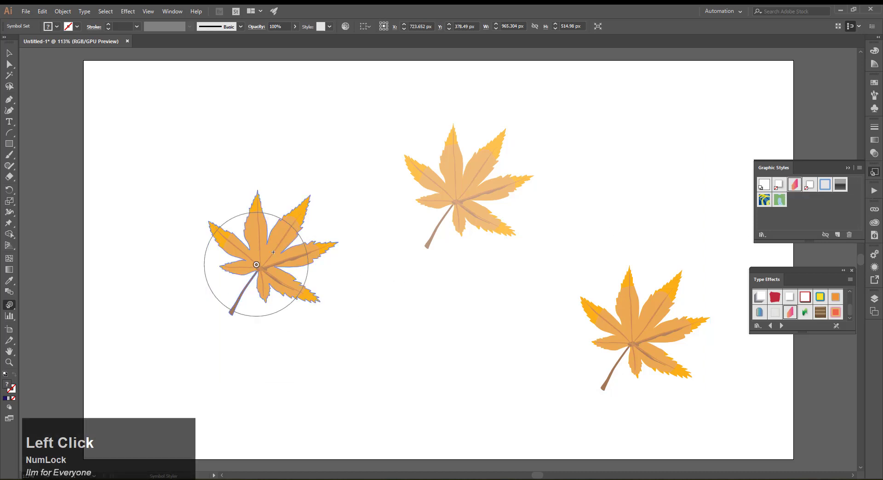
pyautogui.click(256, 265)
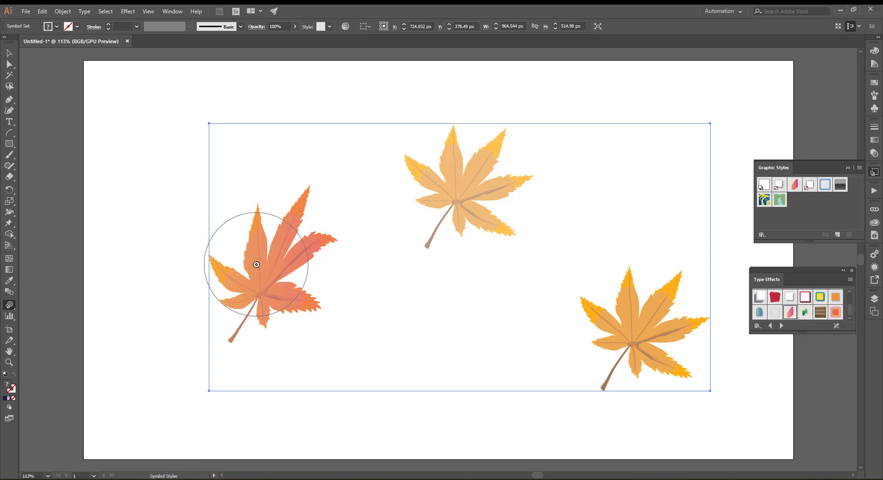
# Open the Illuminate Styles library, pick a magenta style and apply it to the lower right leaf.
pyautogui.click(755, 326)
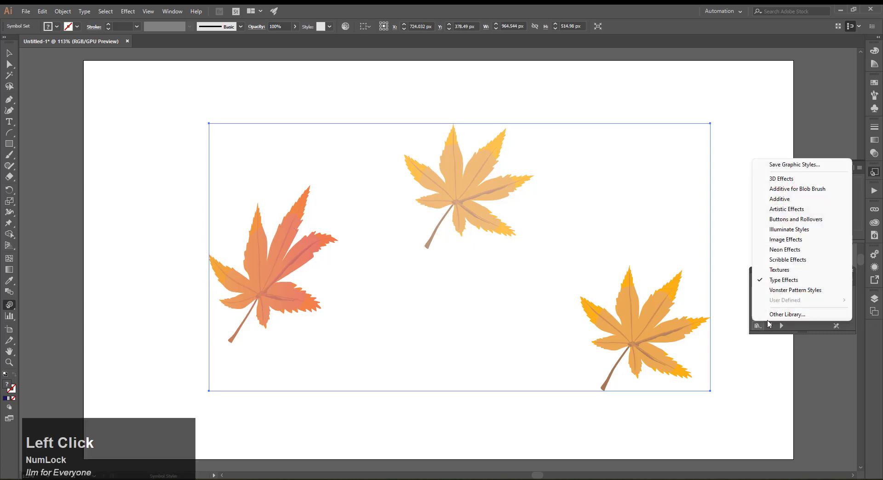
pyautogui.click(789, 229)
pyautogui.scroll(-1, 802, 316)
pyautogui.scroll(-3, 791, 315)
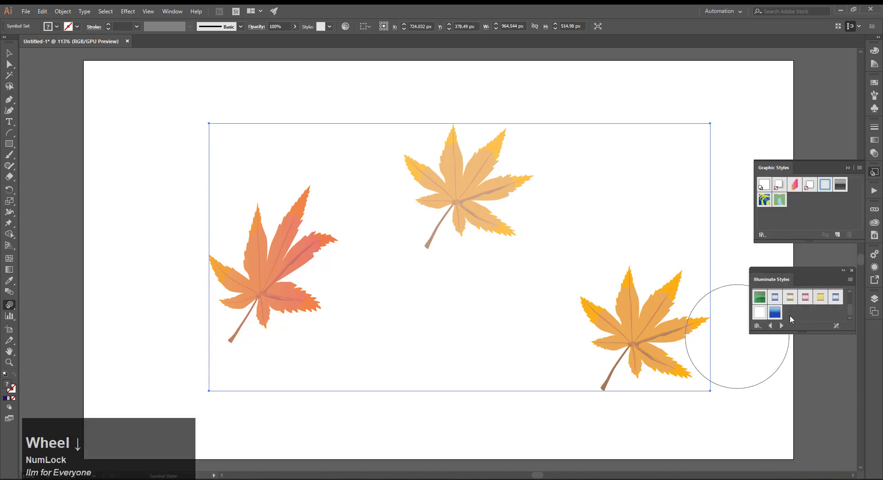
pyautogui.click(790, 311)
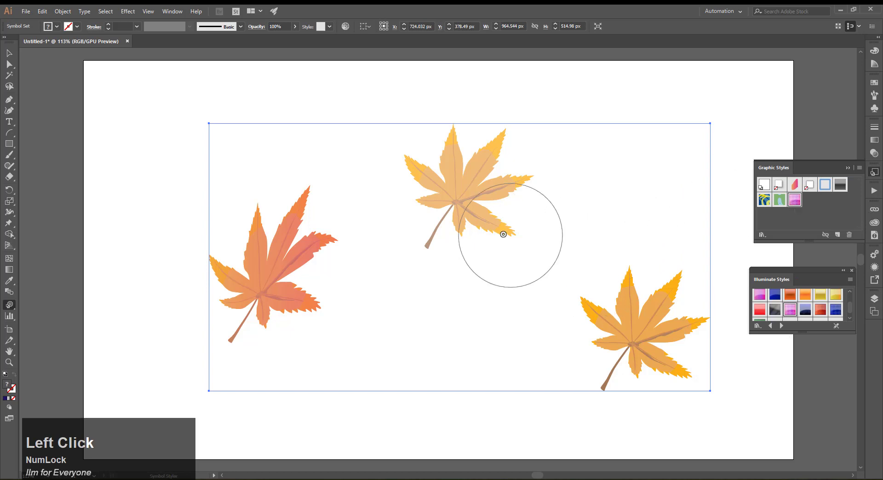
pyautogui.click(635, 330)
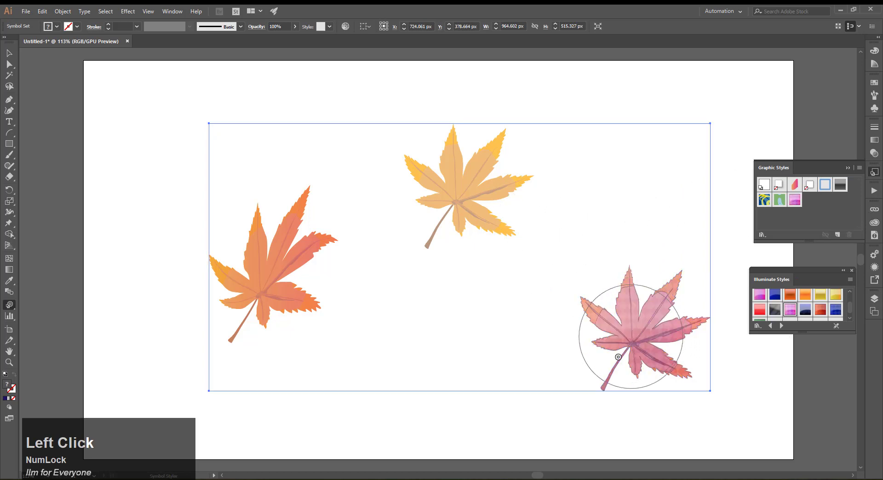
# Apply the blue and yellow swirl pattern graphic style to the upper middle leaf.
pyautogui.click(764, 201)
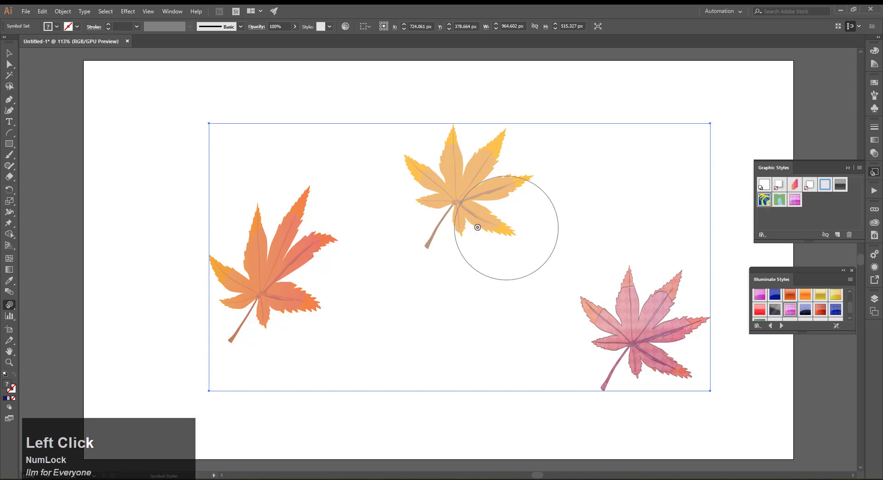
pyautogui.click(465, 193)
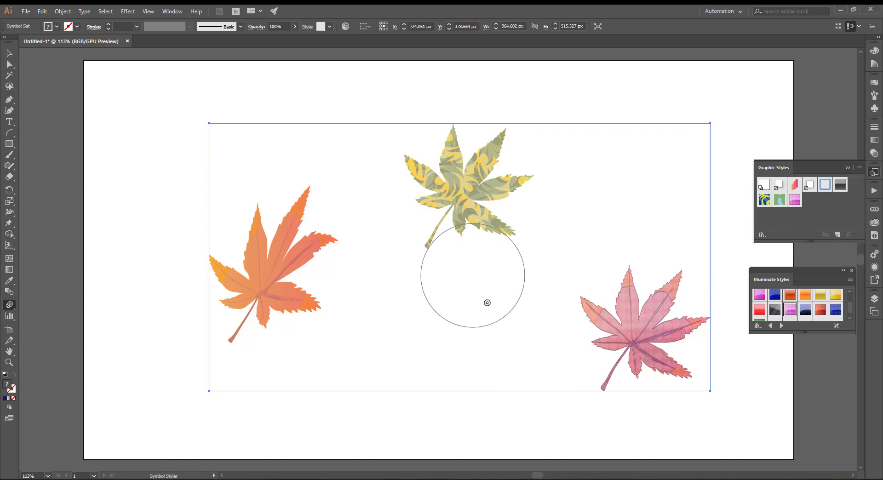
# Close the Illuminate Styles and Graphic Styles panels and delete the leaf symbol set.
pyautogui.moveTo(12, 306); pyautogui.dragTo(55, 384)
pyautogui.click(12, 53)
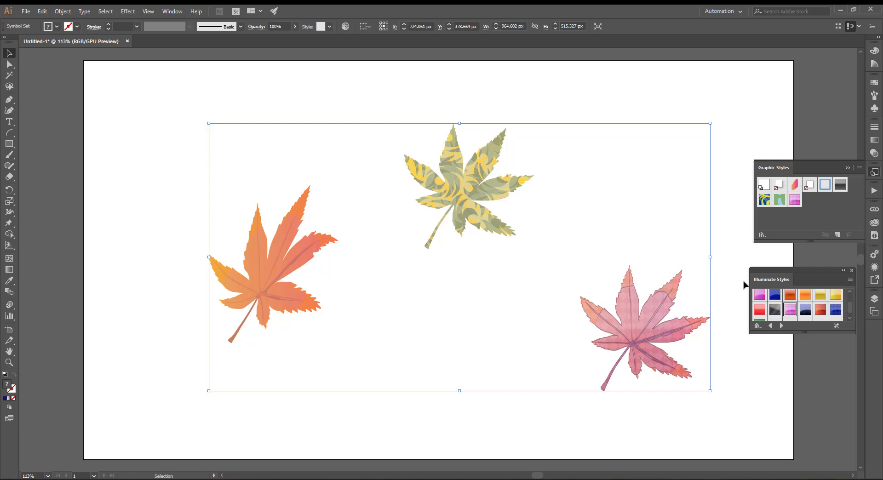
pyautogui.click(852, 271)
pyautogui.click(851, 166)
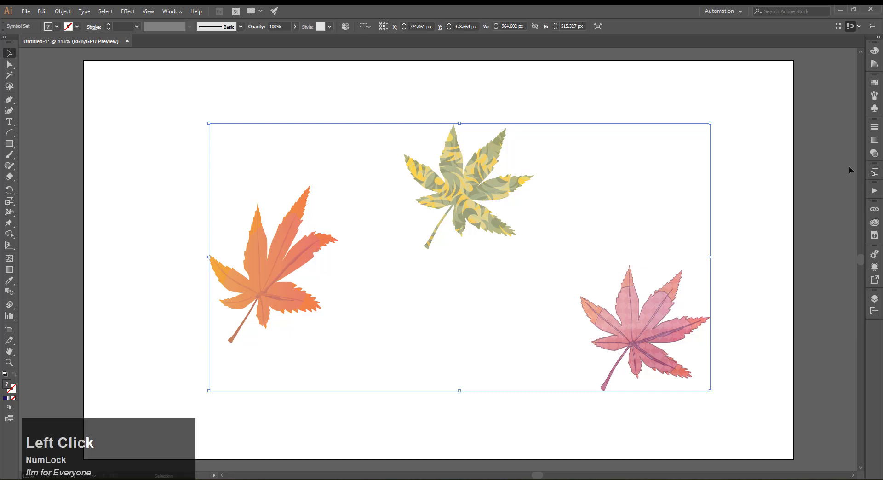
pyautogui.press('Delete')
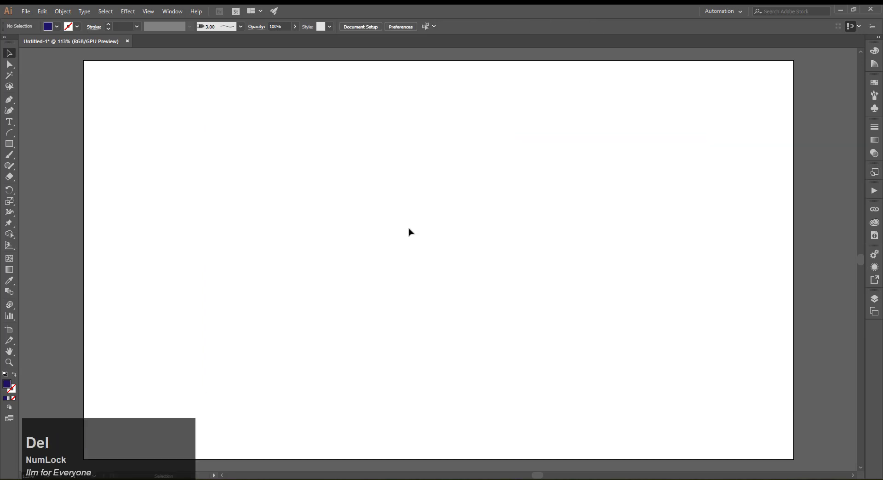
# Draw two arcs from a shared base point, one curving right about 386 px wide and one curving left about 337 px wide.
pyautogui.click(873, 109)
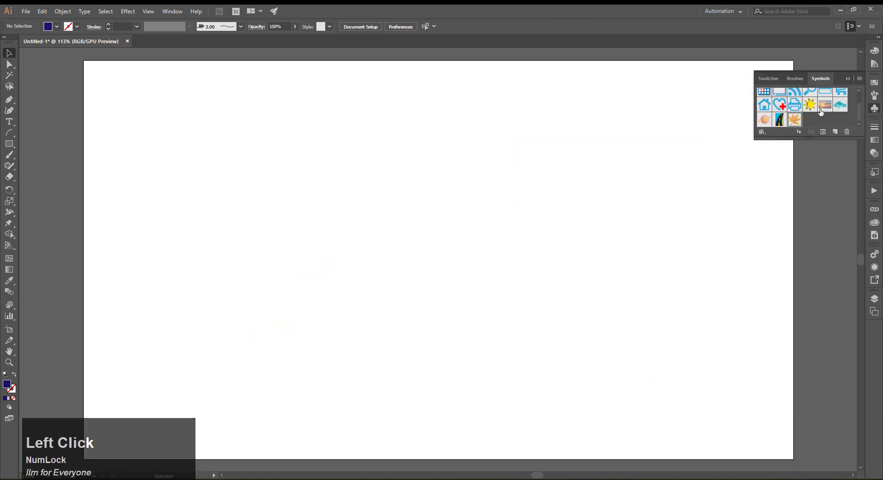
pyautogui.scroll(-1, 820, 117)
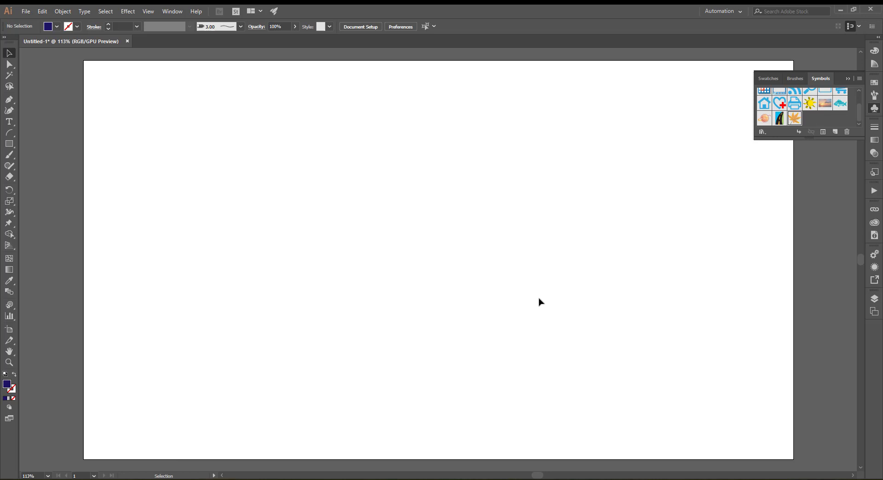
pyautogui.click(9, 132)
pyautogui.moveTo(417, 406); pyautogui.dragTo(519, 207)
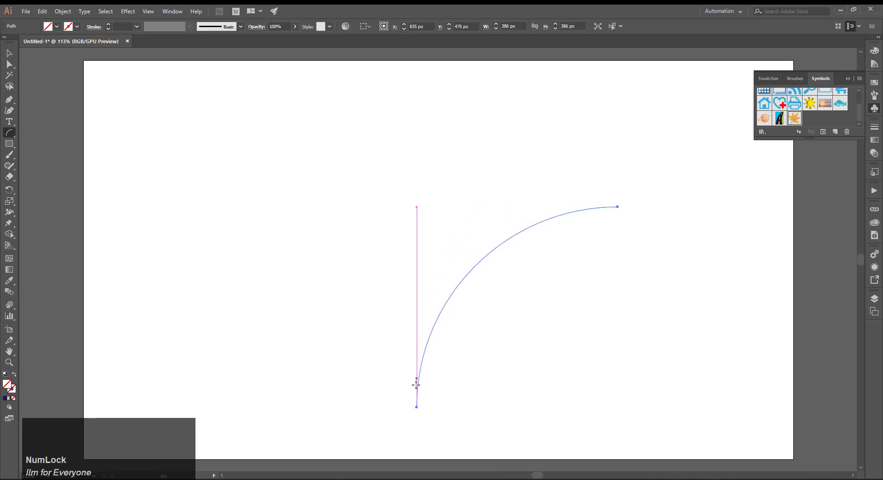
pyautogui.moveTo(416, 407); pyautogui.dragTo(393, 238)
# Give both arcs a 10 pt bright green stroke.
pyautogui.press('v')
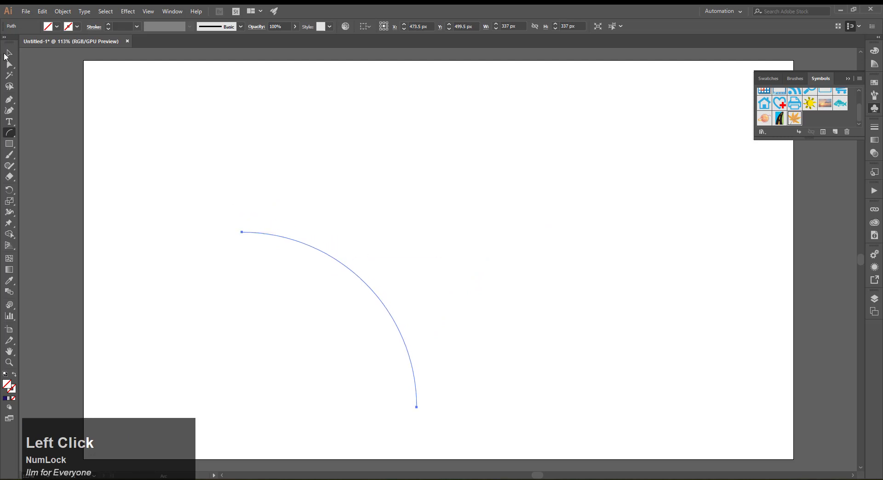
pyautogui.moveTo(234, 193); pyautogui.dragTo(637, 426)
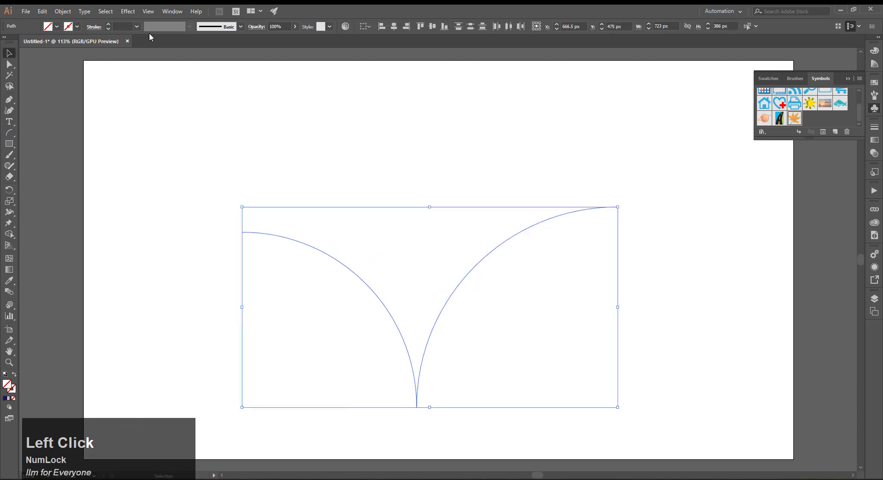
pyautogui.click(110, 27)
pyautogui.click(137, 26)
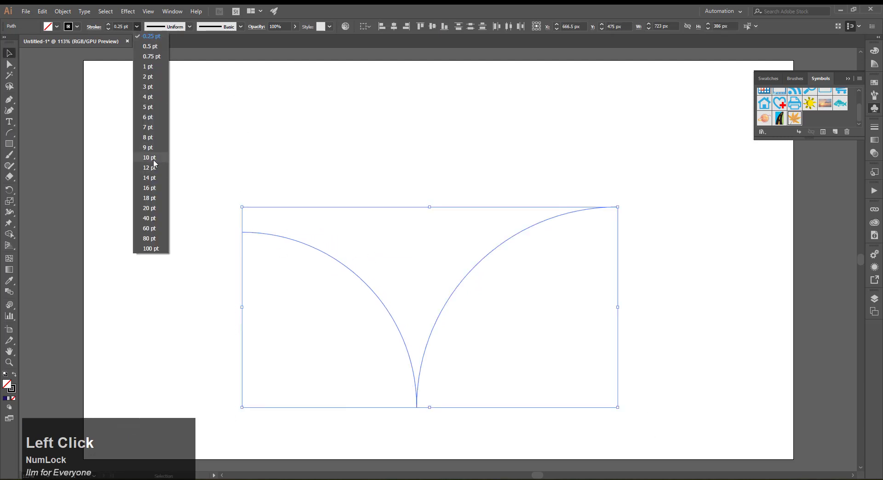
pyautogui.click(156, 161)
pyautogui.click(78, 26)
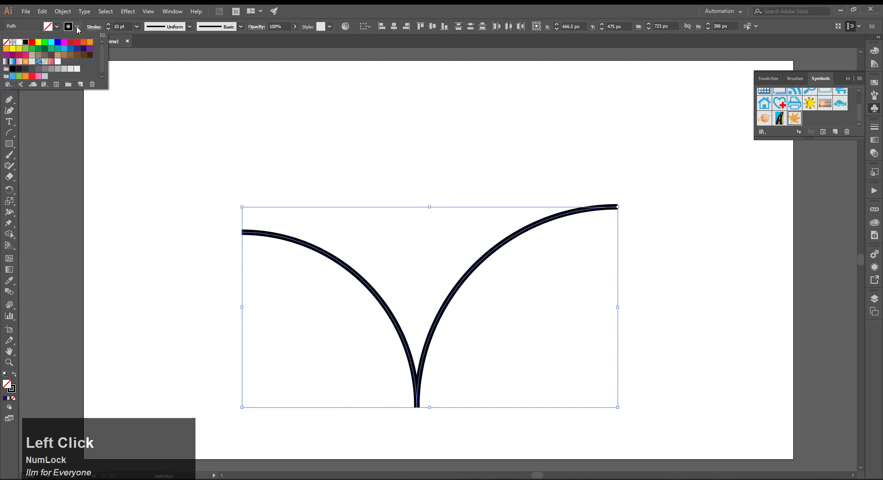
pyautogui.click(44, 42)
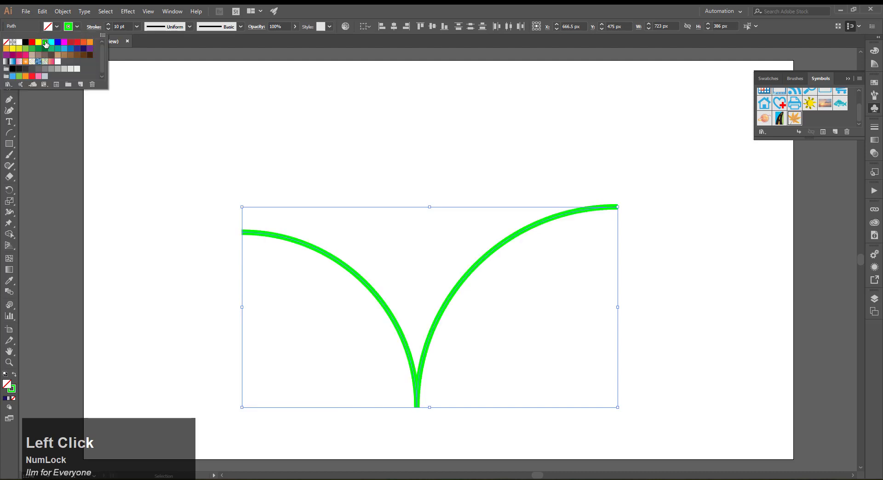
pyautogui.click(462, 7)
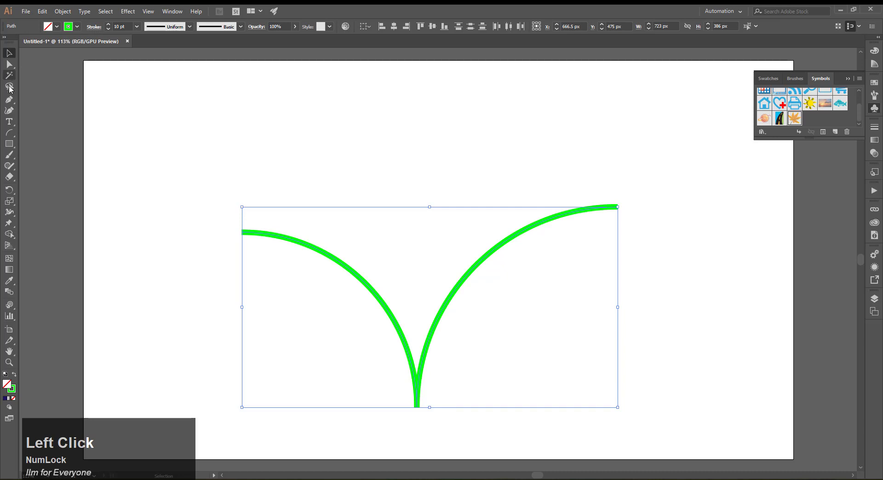
# Draw a tall narrow third arc, about 106 px wide and 551 px high, rising from the shared base point.
pyautogui.click(13, 134)
pyautogui.moveTo(417, 408); pyautogui.dragTo(471, 121)
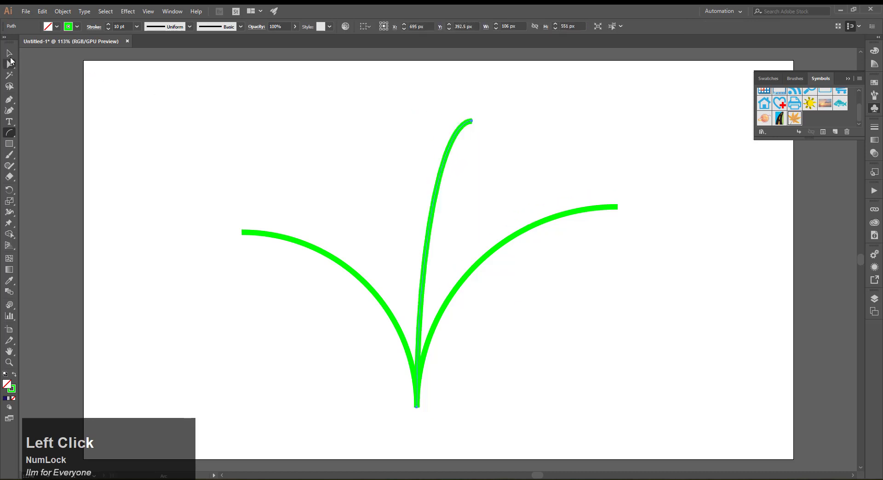
pyautogui.click(10, 55)
pyautogui.click(321, 199)
# Apply the elliptical variable width profile that tapers at both ends to all three green arcs.
pyautogui.moveTo(244, 139); pyautogui.dragTo(603, 455)
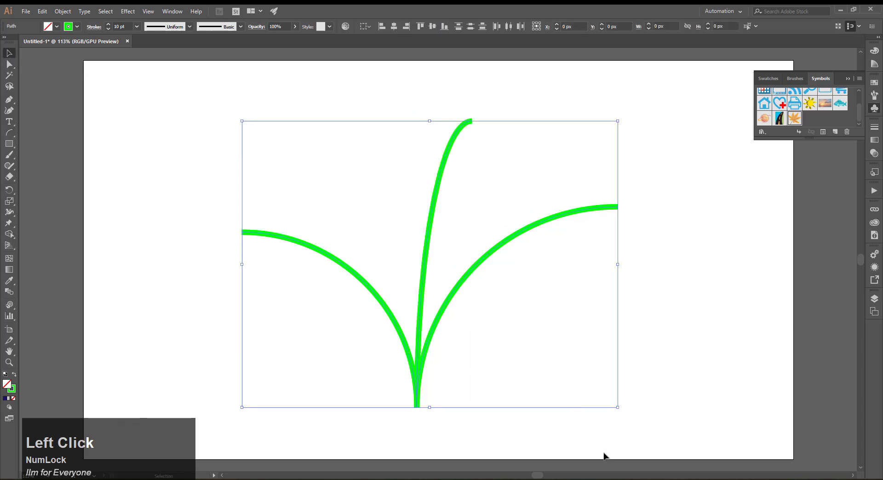
pyautogui.click(189, 27)
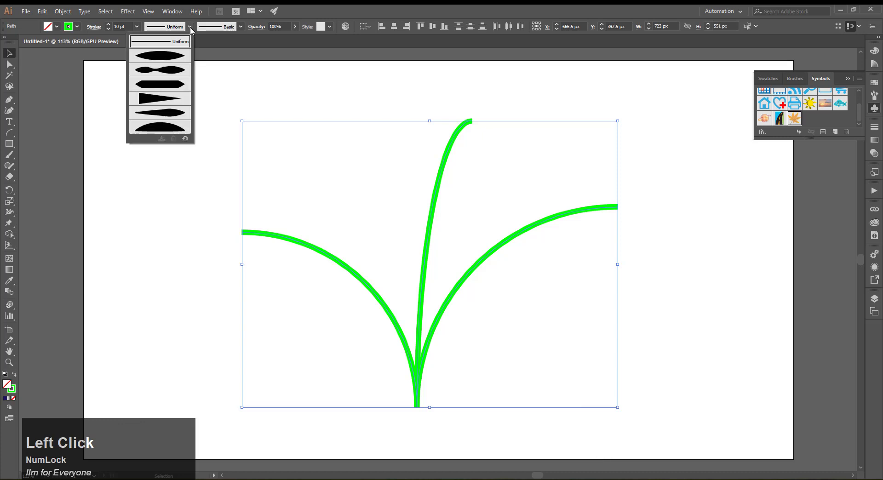
pyautogui.click(174, 61)
pyautogui.click(224, 322)
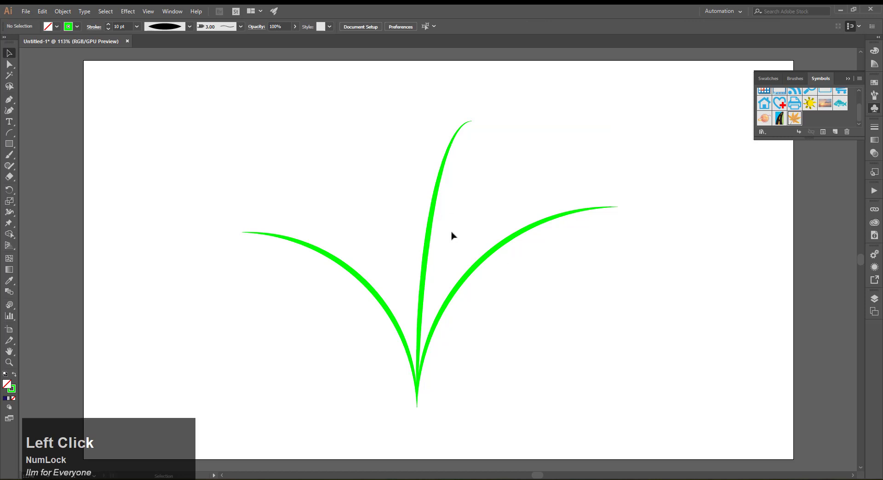
# Apply the 3.00 bristle brush to all three green arcs.
pyautogui.moveTo(227, 116); pyautogui.dragTo(688, 437)
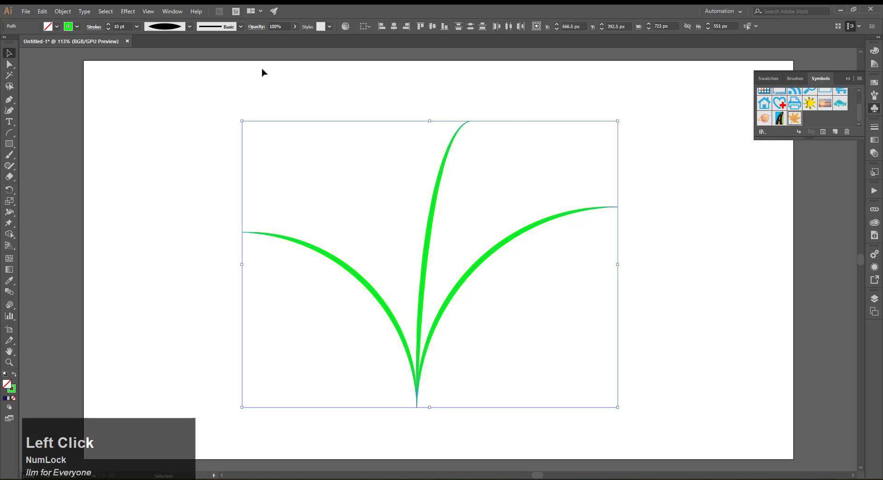
pyautogui.click(242, 27)
pyautogui.click(202, 72)
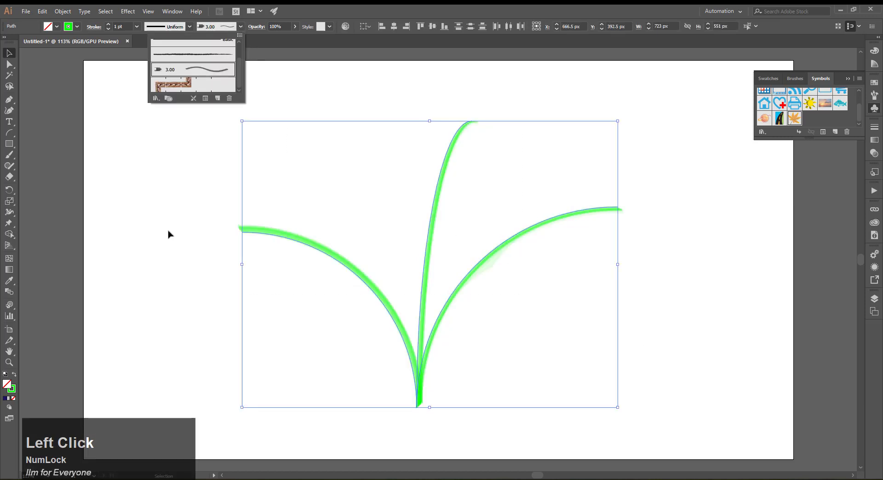
pyautogui.click(691, 413)
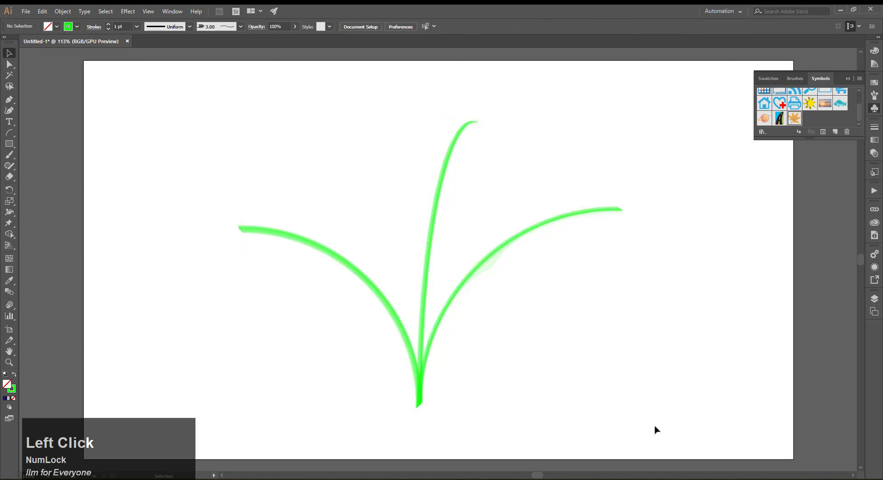
# Group the three grass blades and scale the group down to about 279 by 213 px.
pyautogui.moveTo(227, 97); pyautogui.dragTo(623, 399)
pyautogui.press('ctrl')
pyautogui.hotkey('ctrl', 'g')
pyautogui.click(414, 330)
pyautogui.click(434, 350)
pyautogui.moveTo(621, 410); pyautogui.dragTo(503, 321)
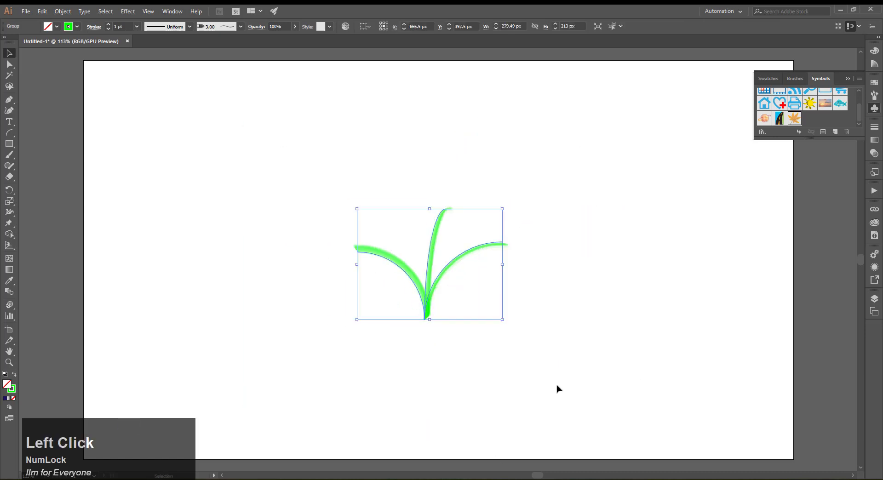
pyautogui.click(559, 389)
# Save the grass group as a dynamic symbol named Grass with the Movie Clip export type.
pyautogui.moveTo(430, 304); pyautogui.dragTo(816, 123)
pyautogui.click(382, 349)
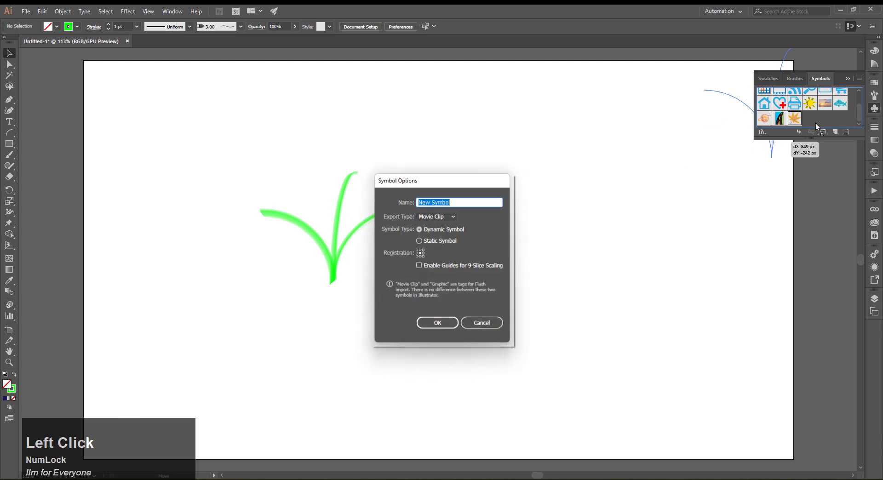
pyautogui.moveTo(424, 181); pyautogui.dragTo(432, 151)
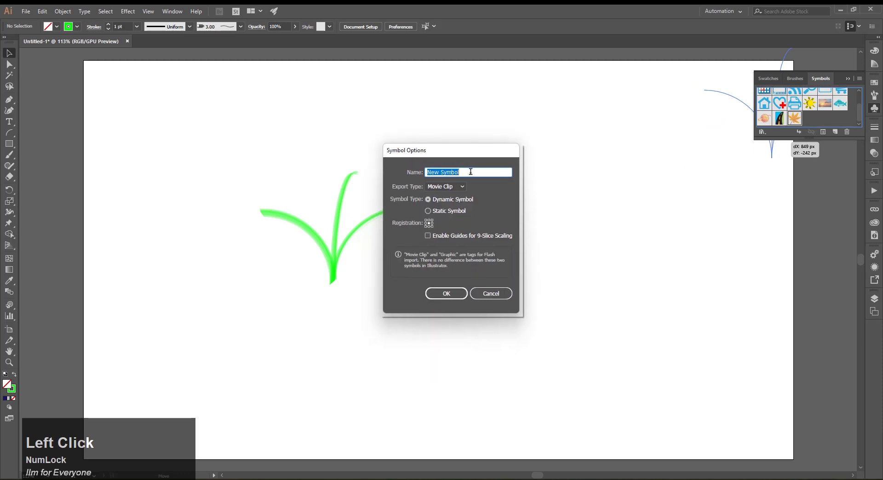
pyautogui.write('Gra')
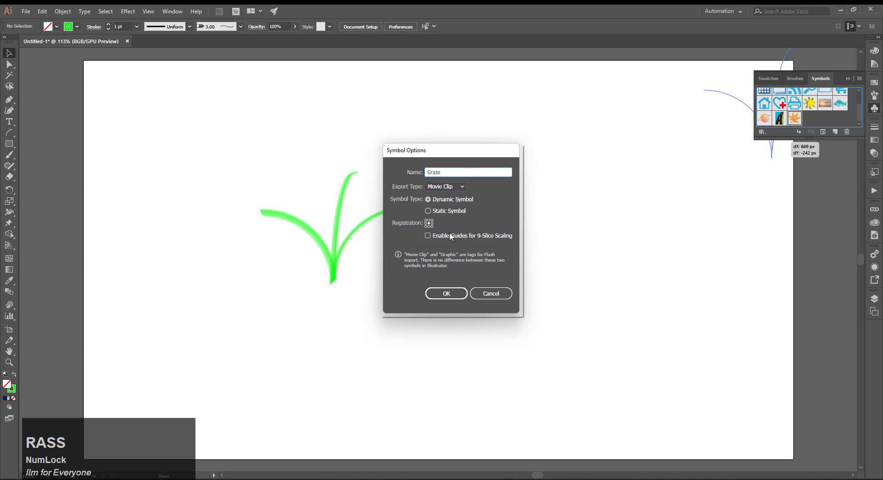
pyautogui.write('ss')
pyautogui.click(445, 294)
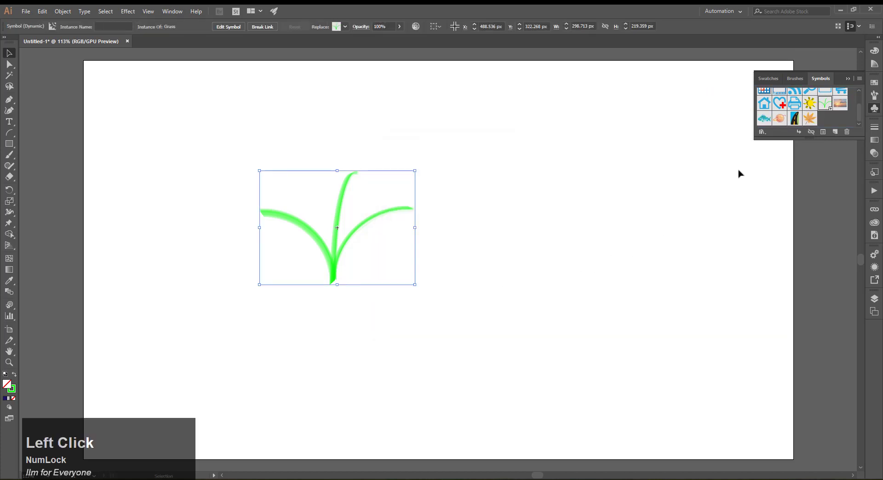
# Delete the grass artwork from the artboard.
pyautogui.click(489, 357)
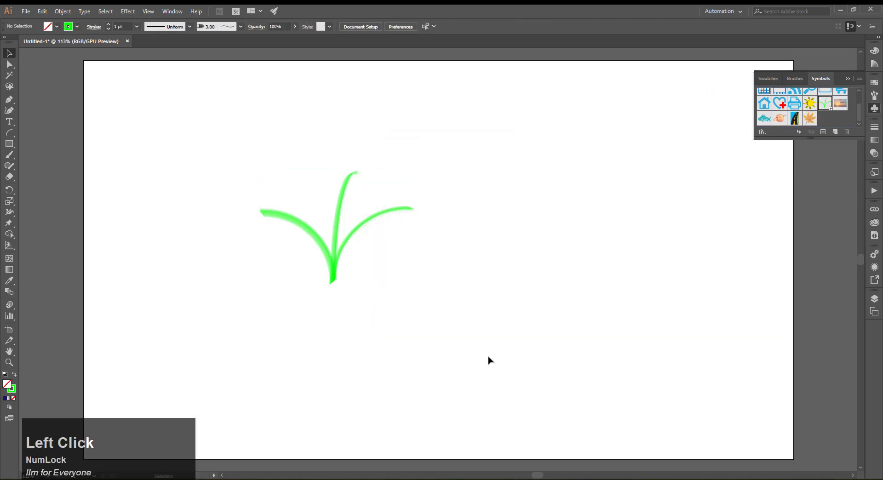
pyautogui.click(338, 256)
pyautogui.press('Delete')
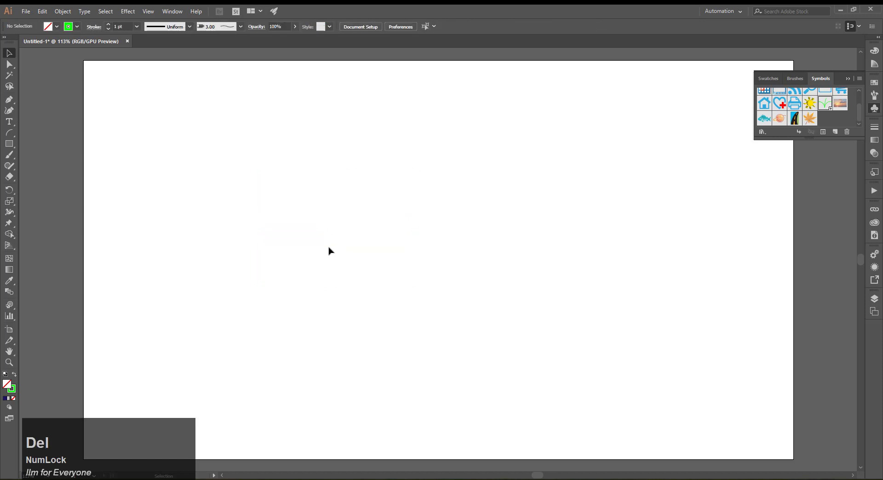
# Spray Grass symbols in a loop across the artboard with the Symbol Sprayer and delete the resulting set.
pyautogui.moveTo(11, 305); pyautogui.dragTo(43, 306)
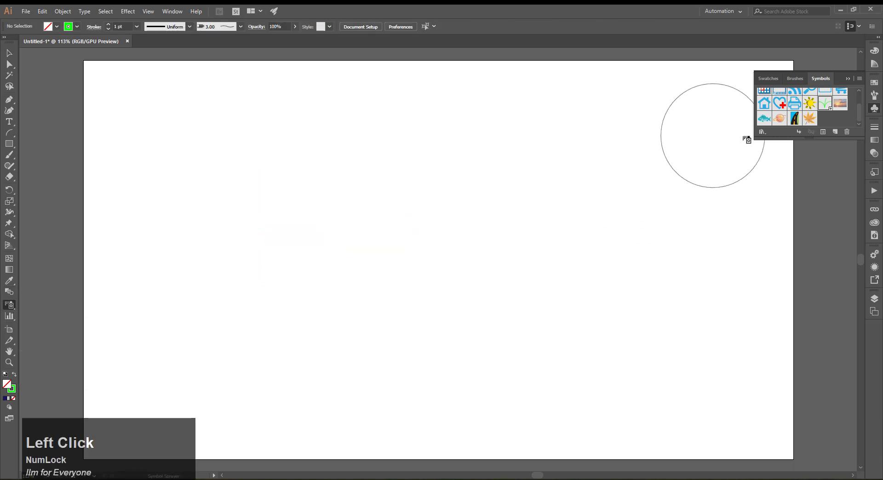
pyautogui.click(827, 112)
pyautogui.moveTo(195, 161)
pyautogui.mouseDown()
pyautogui.moveTo(519, 191)
pyautogui.moveTo(392, 346)
pyautogui.moveTo(240, 341)
pyautogui.mouseUp()
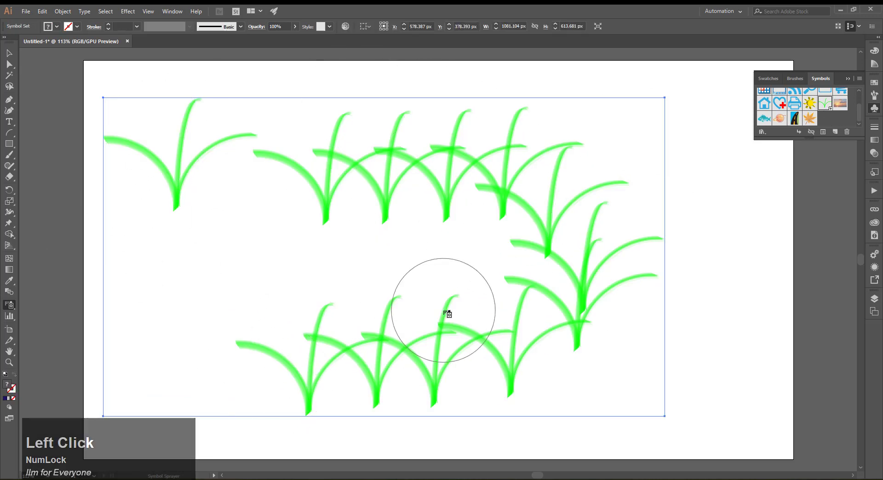
pyautogui.press('Delete')
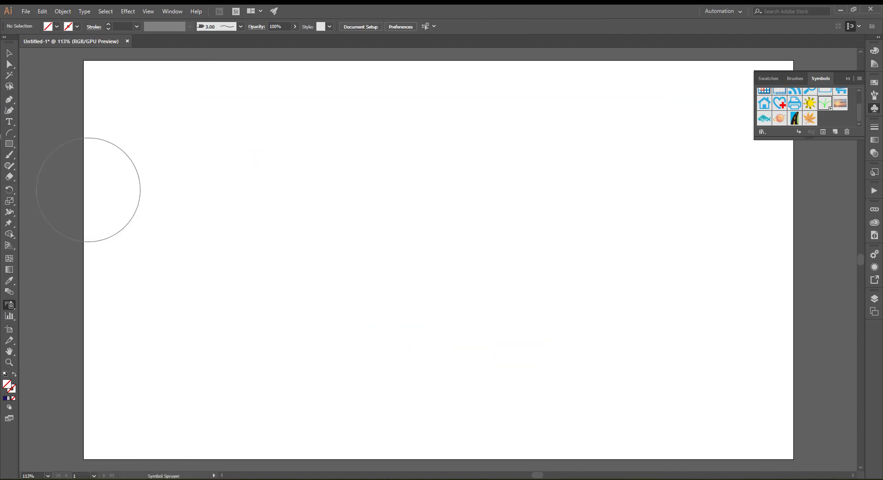
# Draw a rectangle about 273 by 397 px on the left half of the artboard and fill it with a white-to-black linear gradient.
pyautogui.click(9, 143)
pyautogui.moveTo(240, 158); pyautogui.dragTo(382, 364)
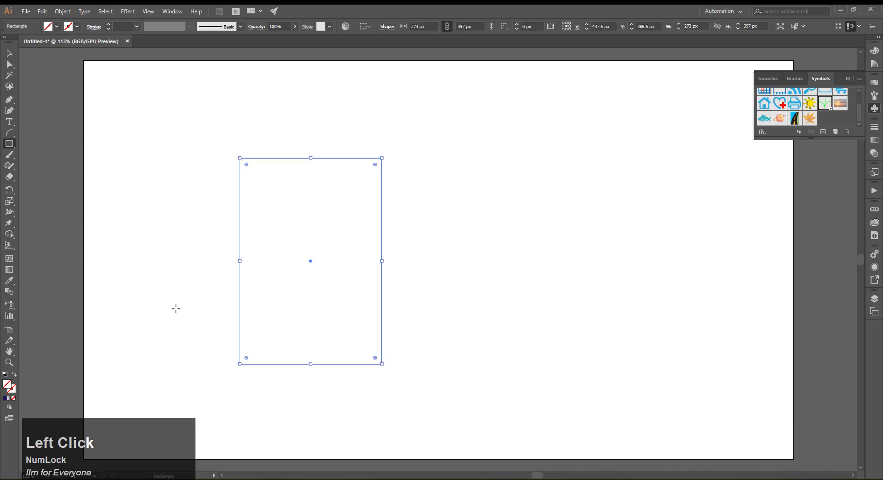
pyautogui.click(9, 399)
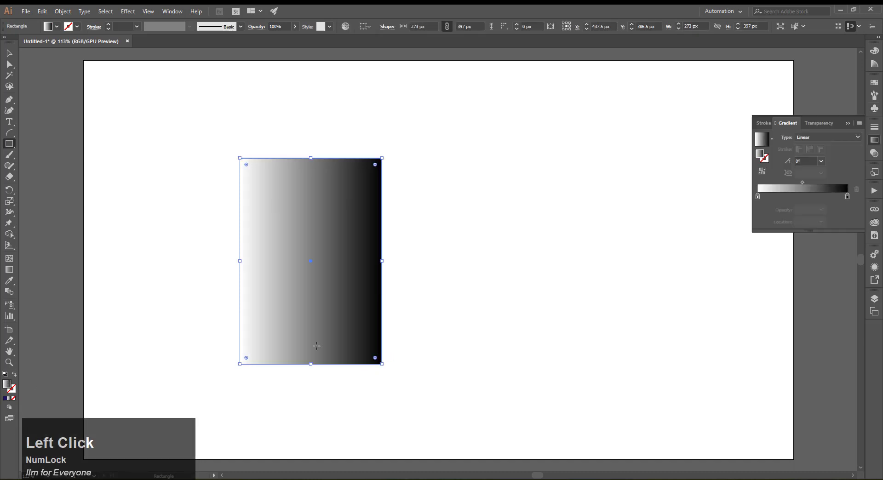
# Recolour the rectangle gradient's black stop to pink R=255 G=123 B=172 and make the gradient radial.
pyautogui.doubleClick(848, 196)
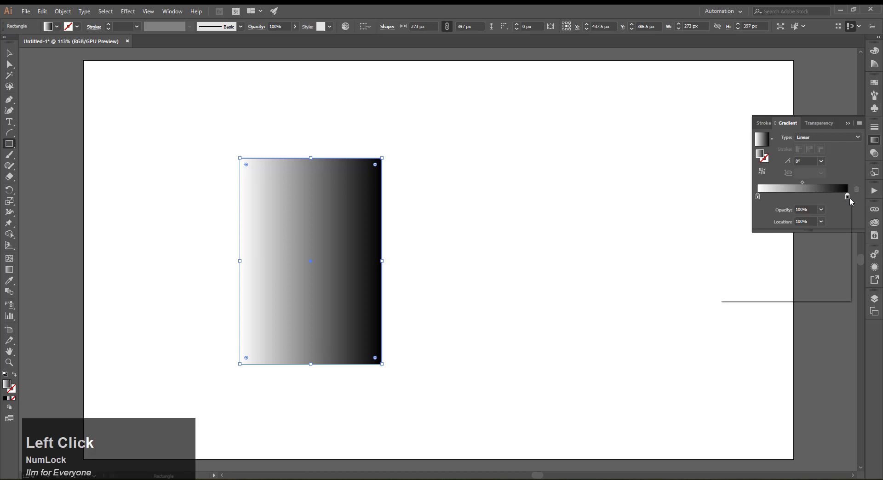
pyautogui.click(779, 254)
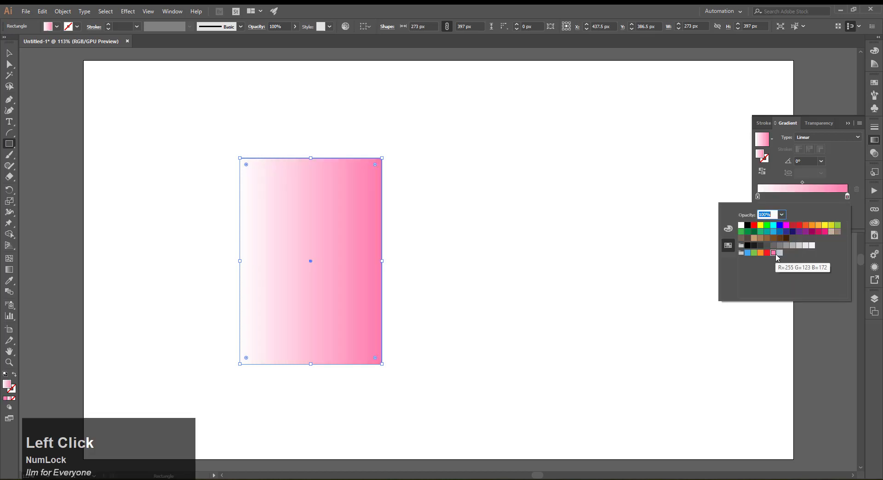
pyautogui.click(833, 138)
pyautogui.click(816, 149)
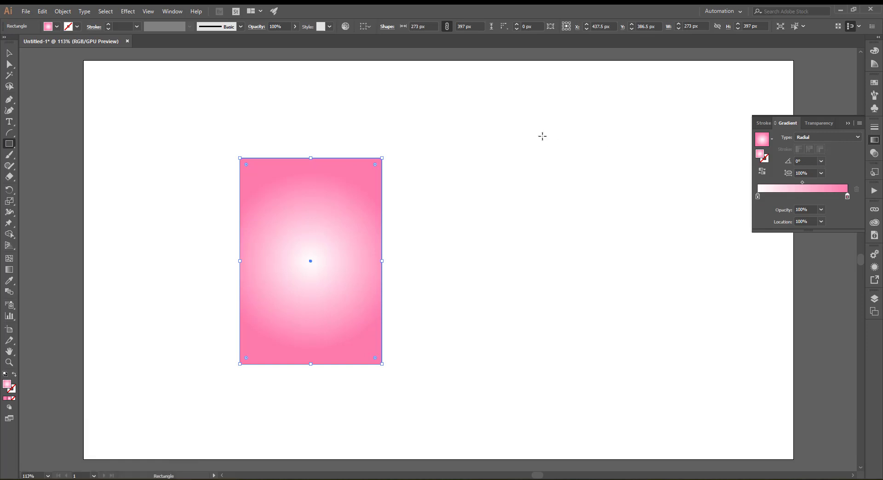
# Duplicate the pink gradient rectangle about 137 px to the right so it overlaps the original.
pyautogui.click(9, 53)
pyautogui.moveTo(315, 317); pyautogui.dragTo(385, 311)
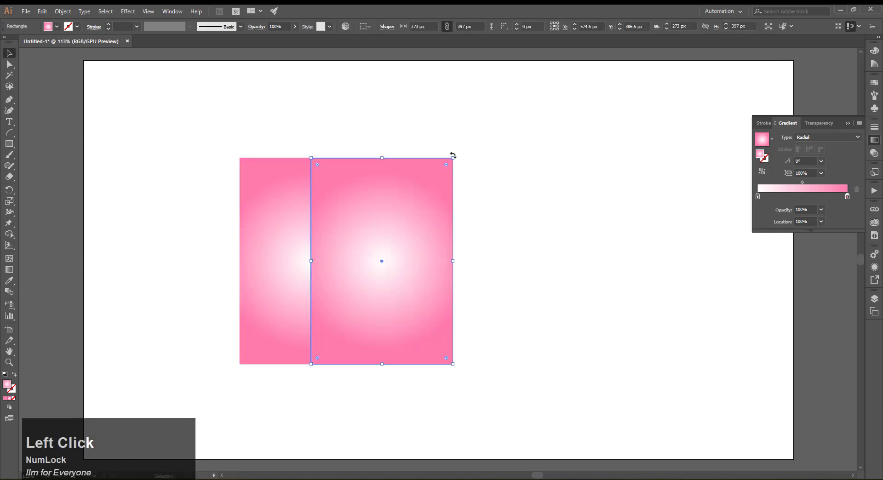
# Rotate the duplicated rectangle 90° clockwise and align it with the original rectangle's lower-left corner to form an L shape.
pyautogui.moveTo(455, 156); pyautogui.dragTo(579, 331)
pyautogui.moveTo(422, 302); pyautogui.dragTo(389, 318)
pyautogui.click(462, 387)
# Rotate both overlapping rectangles together 45° counterclockwise so their shared corner points straight down.
pyautogui.moveTo(186, 110); pyautogui.dragTo(482, 397)
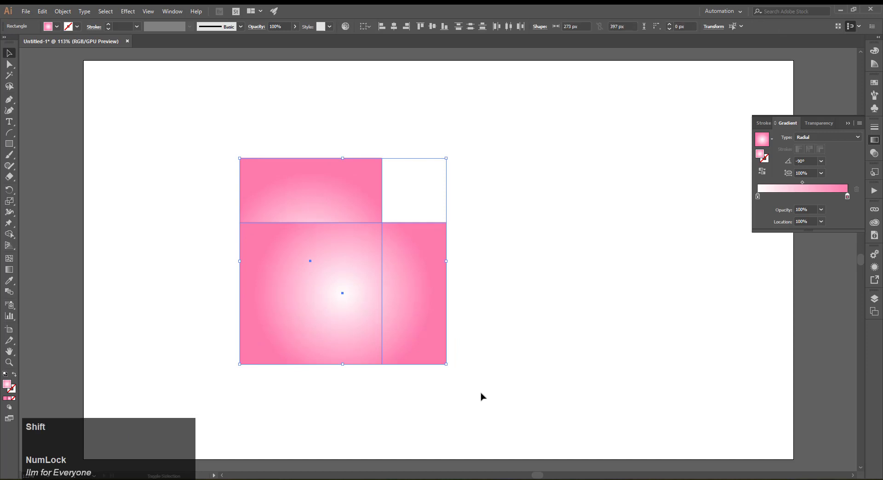
pyautogui.moveTo(452, 369); pyautogui.dragTo(452, 368)
pyautogui.moveTo(475, 328); pyautogui.dragTo(474, 285)
pyautogui.click(551, 316)
# Round the two upper-end corners of the front rectangle to a 136.5 px radius, forming the heart's right lobe.
pyautogui.click(343, 284)
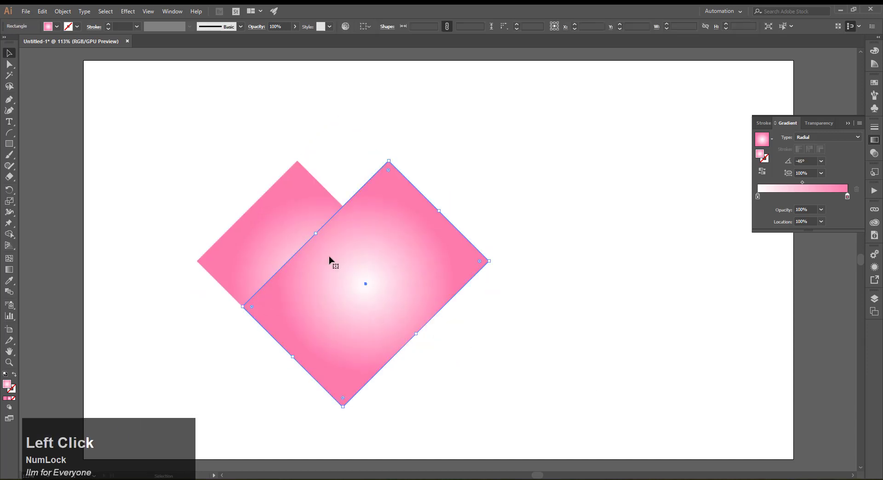
pyautogui.press('a')
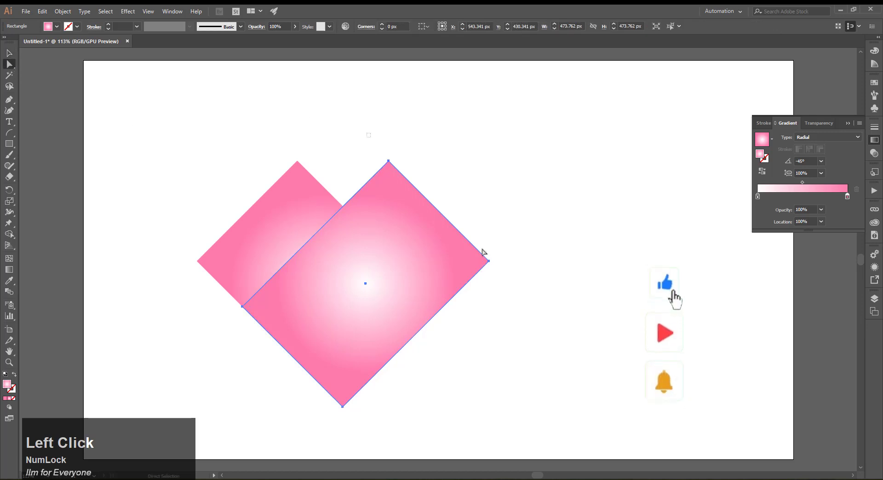
pyautogui.click(481, 261)
pyautogui.moveTo(481, 262); pyautogui.dragTo(364, 307)
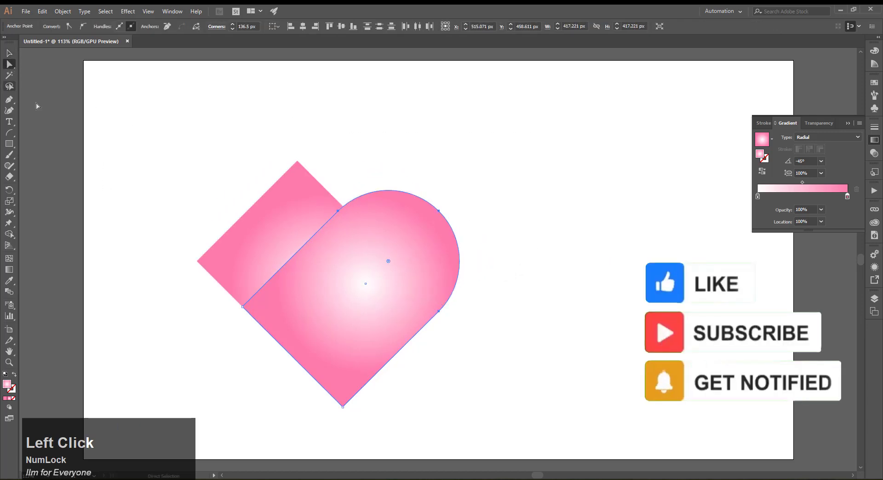
# Select the two upper-end corners of the back rectangle and round them fully to form the heart's left lobe.
pyautogui.moveTo(123, 128); pyautogui.dragTo(292, 263)
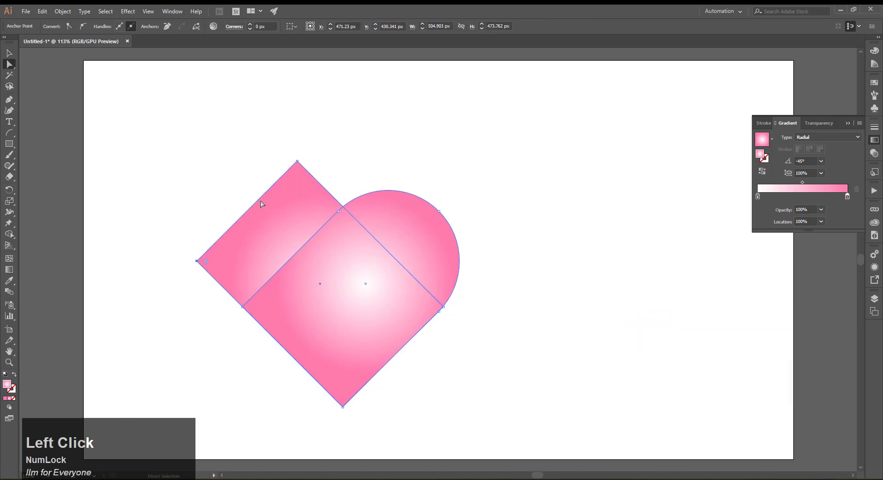
pyautogui.click(181, 171)
pyautogui.moveTo(311, 134); pyautogui.dragTo(180, 265)
pyautogui.click(209, 176)
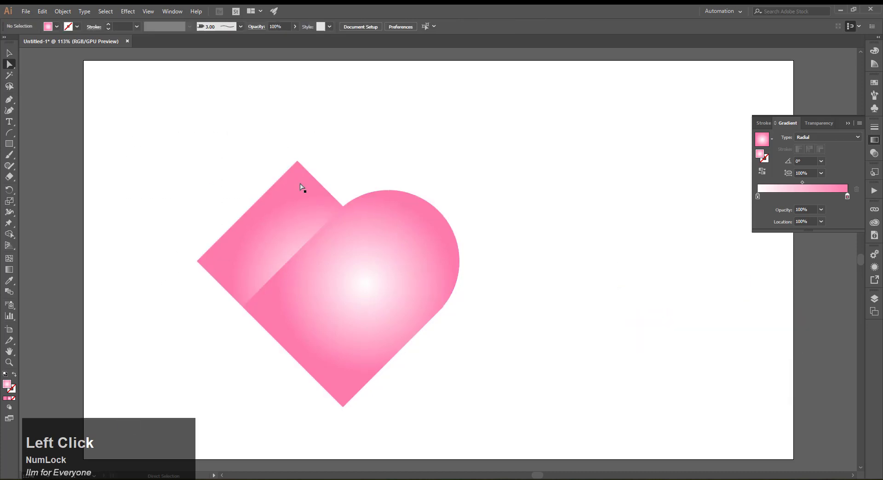
pyautogui.click(301, 167)
pyautogui.keyDown('shift'); pyautogui.click(198, 261); pyautogui.keyUp('shift')
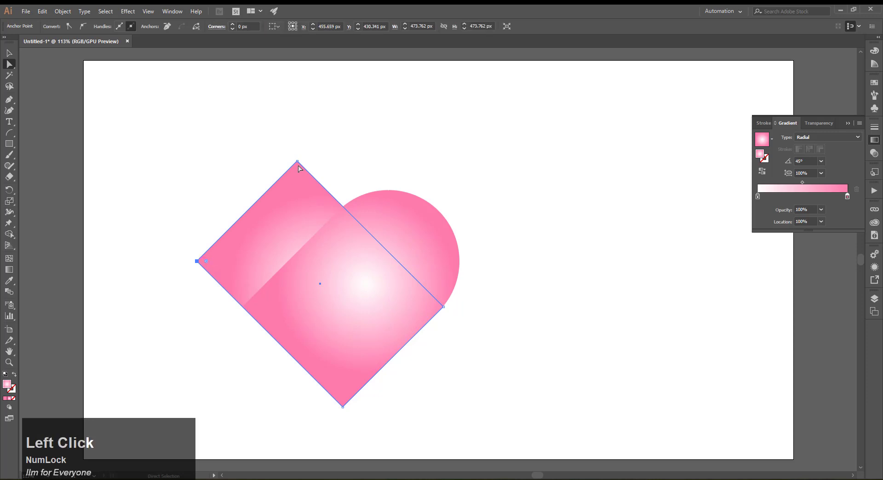
pyautogui.keyDown('shift'); pyautogui.click(297, 162); pyautogui.keyUp('shift')
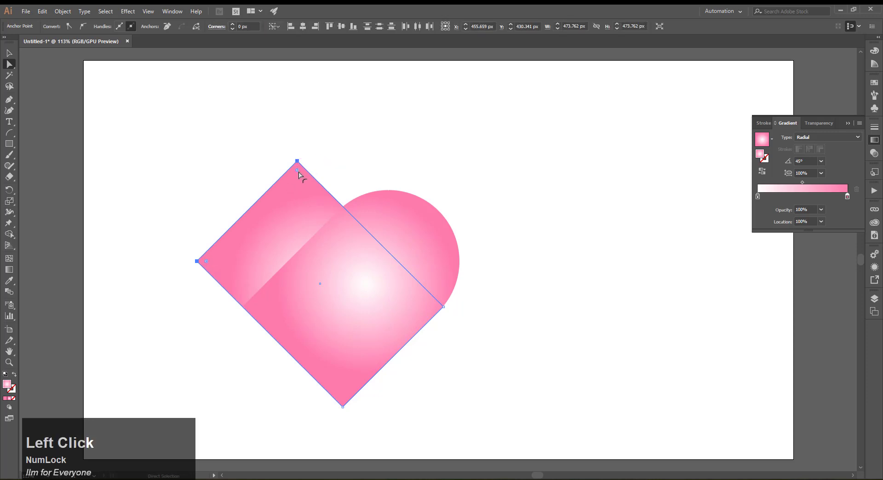
pyautogui.moveTo(298, 174); pyautogui.dragTo(335, 294)
pyautogui.click(554, 430)
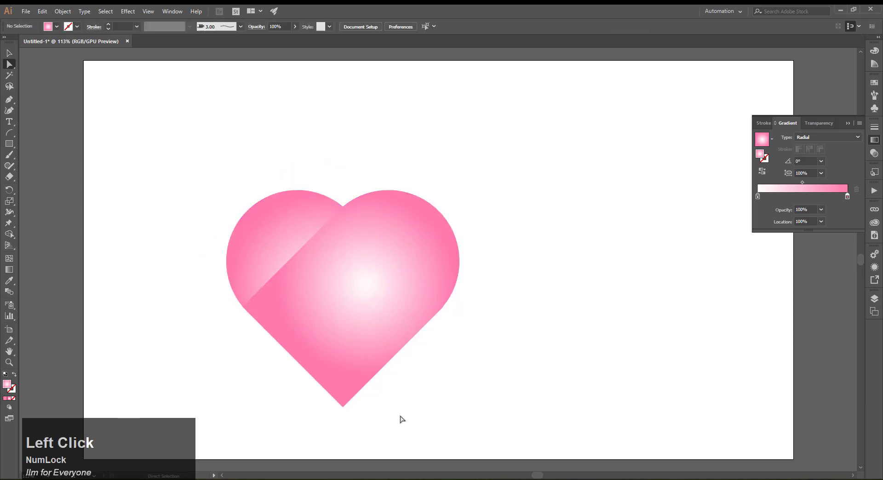
# Narrow the heart's two rounded rectangles to about 240 px wide each, keeping their lower tips aligned.
pyautogui.click(9, 53)
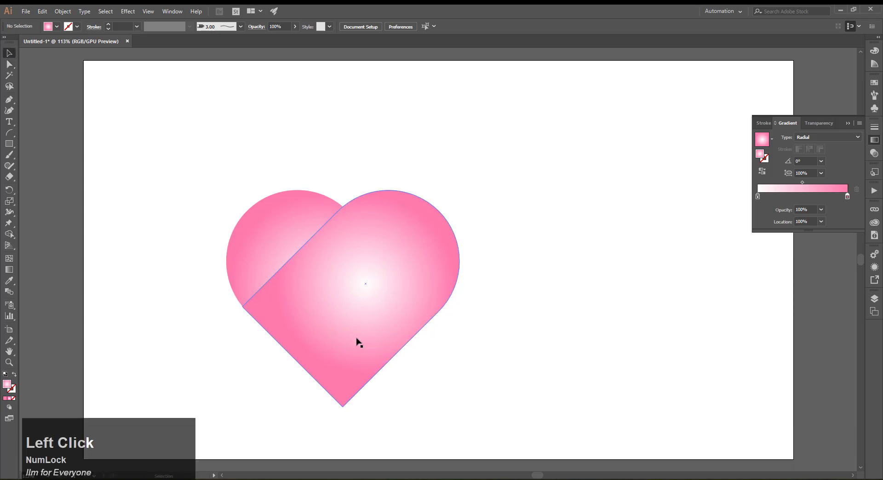
pyautogui.click(351, 292)
pyautogui.moveTo(316, 233); pyautogui.dragTo(363, 241)
pyautogui.click(362, 226)
pyautogui.click(535, 399)
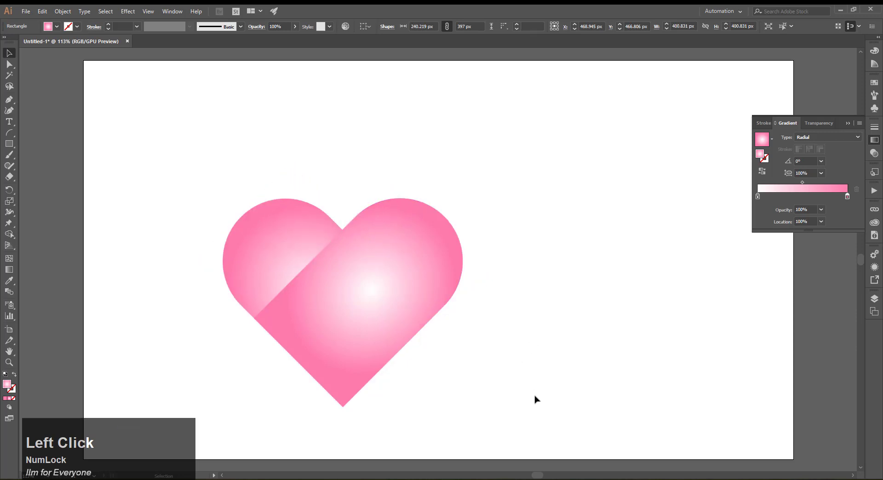
# Select both halves of the heart and merge them into one shape with the Shape Builder tool.
pyautogui.moveTo(199, 171); pyautogui.dragTo(586, 398)
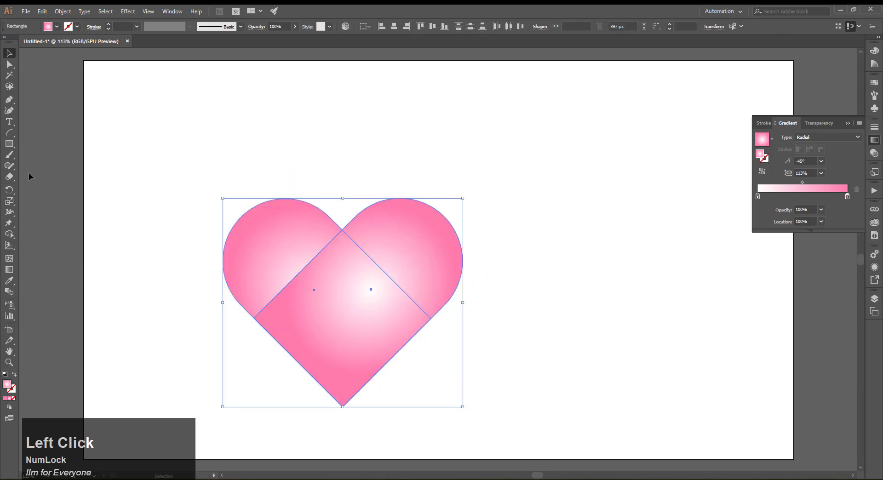
pyautogui.click(9, 234)
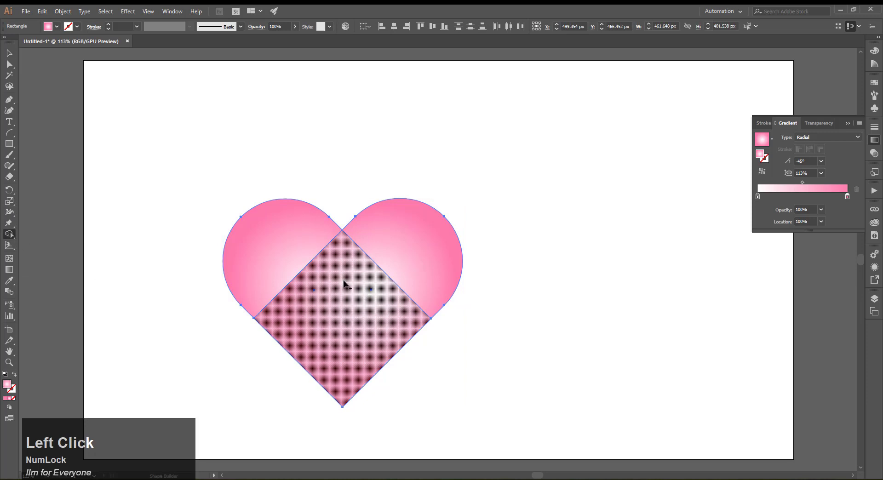
pyautogui.moveTo(297, 274)
pyautogui.mouseDown()
pyautogui.moveTo(401, 287)
pyautogui.moveTo(415, 259)
pyautogui.moveTo(408, 297)
pyautogui.mouseUp()
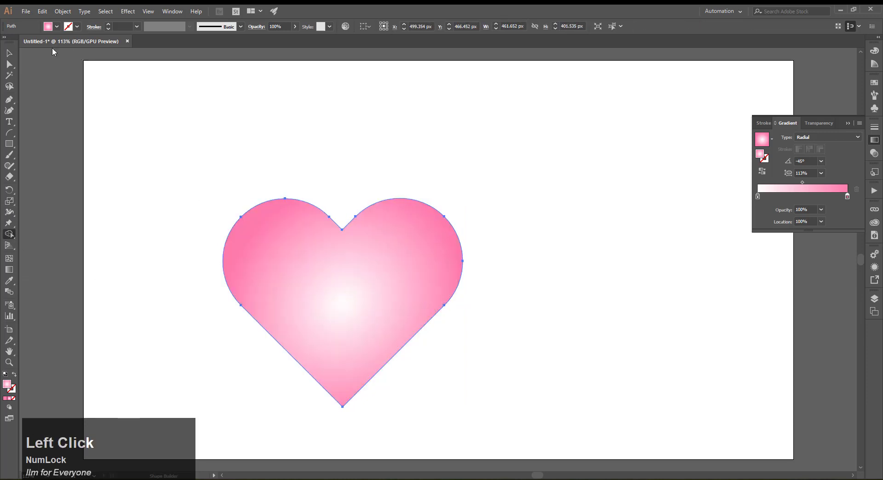
# Move the merged heart slightly up and to the right and scale it down proportionally to about 63% of its size.
pyautogui.click(8, 55)
pyautogui.moveTo(359, 317); pyautogui.dragTo(384, 283)
pyautogui.moveTo(490, 372); pyautogui.dragTo(454, 336)
pyautogui.click(521, 381)
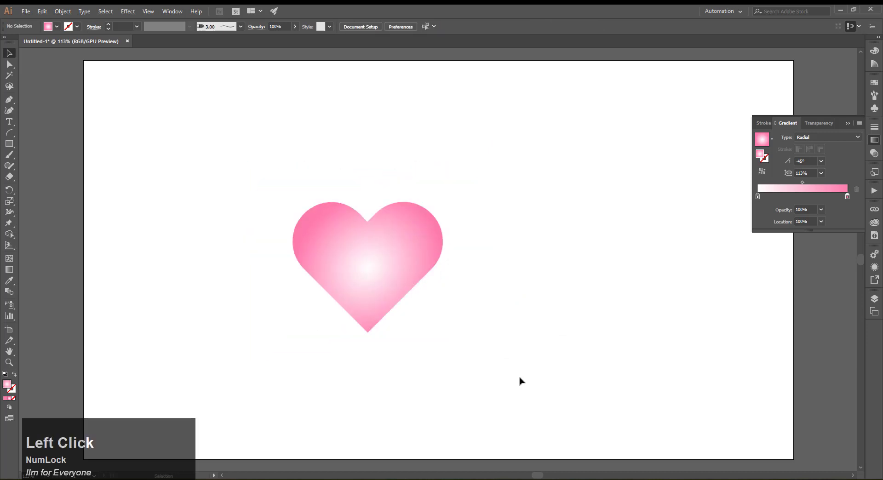
# Save the heart artwork as a dynamic movie clip symbol named Heart and delete the original from the artboard.
pyautogui.click(875, 109)
pyautogui.moveTo(437, 232); pyautogui.dragTo(834, 123)
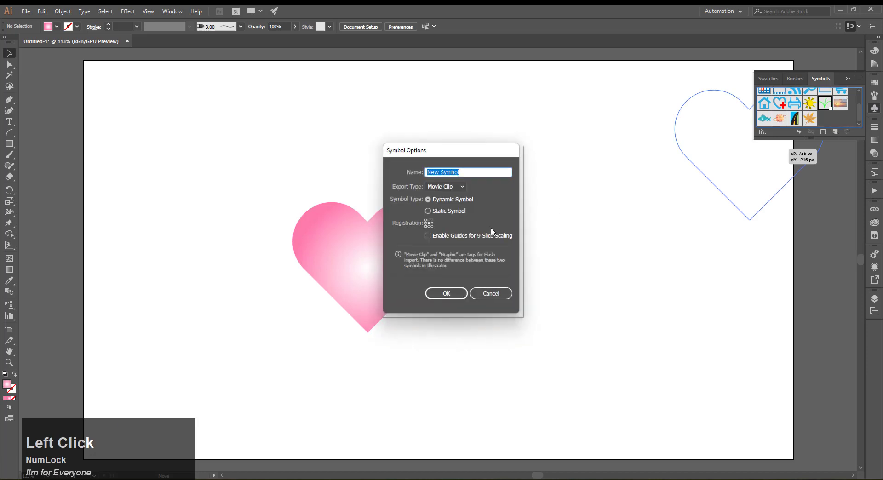
pyautogui.write('Heart')
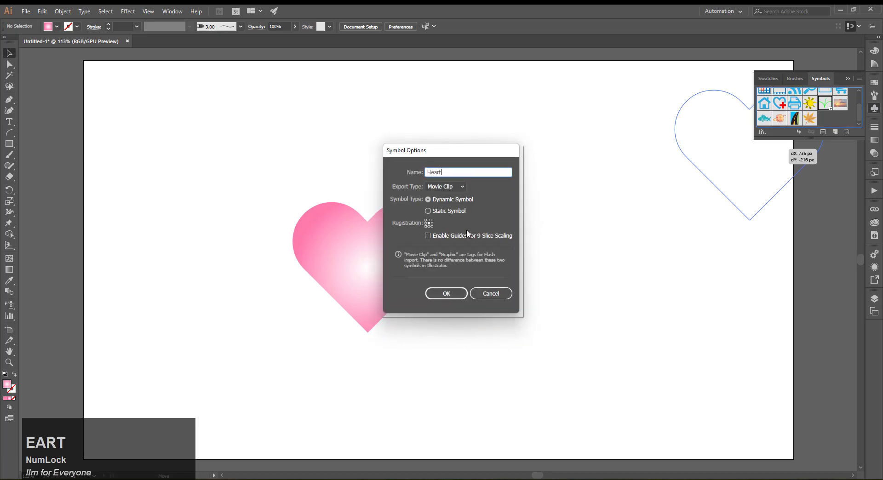
pyautogui.click(447, 294)
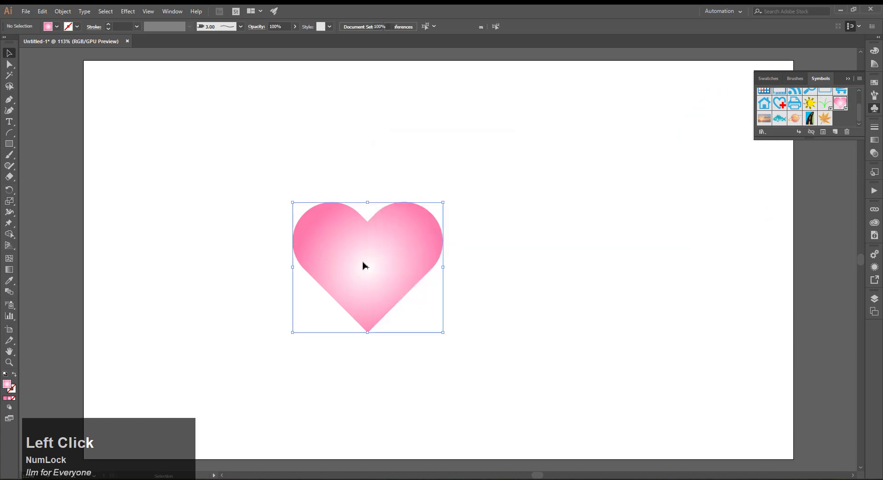
pyautogui.press('Delete')
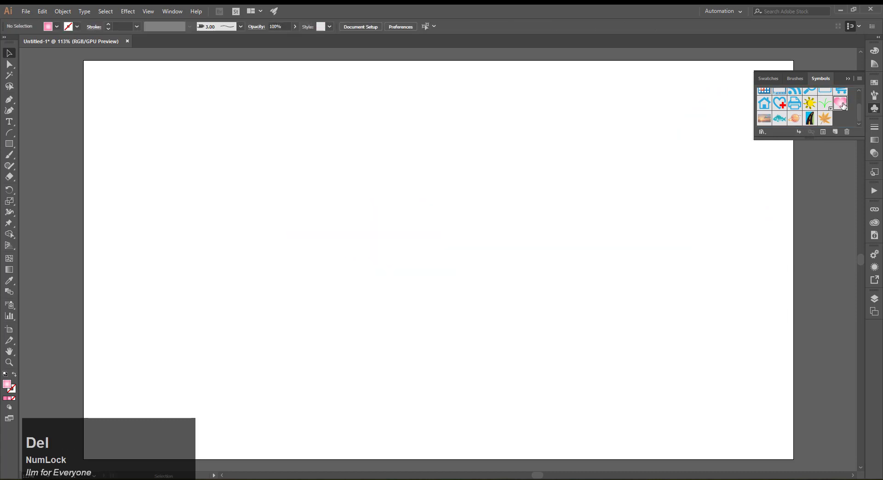
# Spray Heart symbols in a winding path across the whole artboard with the Symbol Sprayer.
pyautogui.click(842, 103)
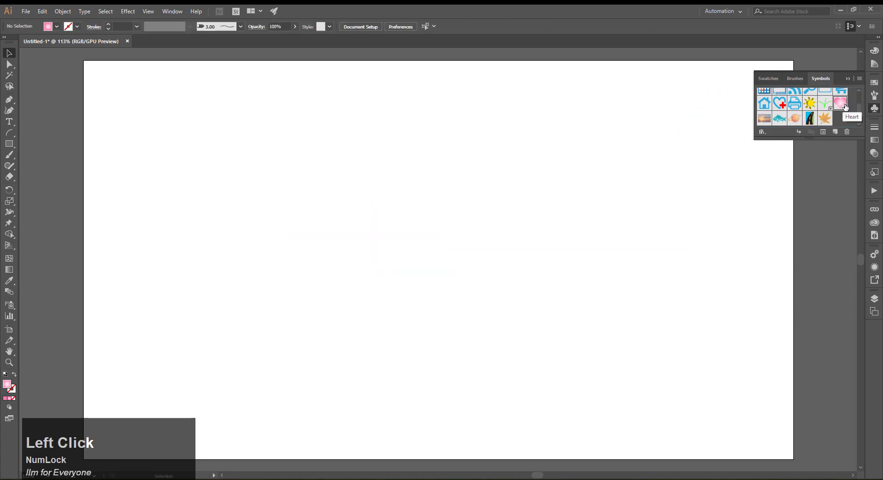
pyautogui.click(10, 306)
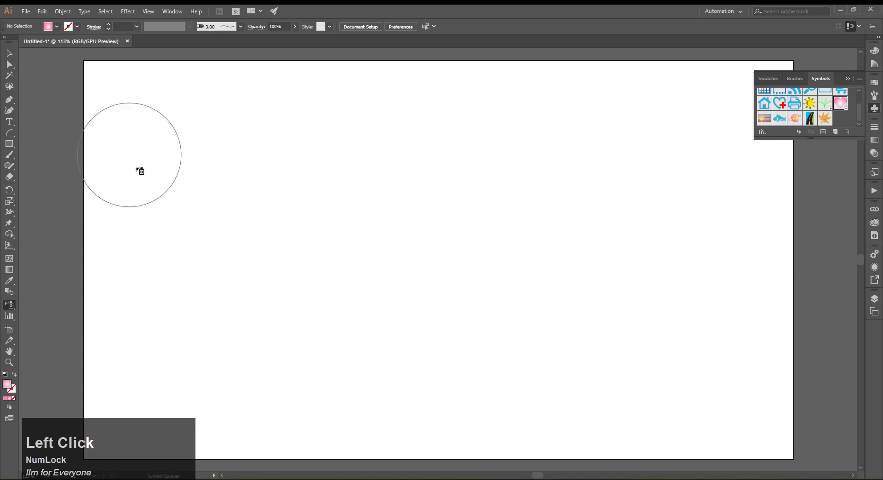
pyautogui.moveTo(139, 171)
pyautogui.mouseDown()
pyautogui.moveTo(154, 210)
pyautogui.moveTo(255, 142)
pyautogui.moveTo(444, 227)
pyautogui.moveTo(679, 275)
pyautogui.moveTo(705, 339)
pyautogui.moveTo(171, 400)
pyautogui.moveTo(157, 420)
pyautogui.moveTo(230, 311)
pyautogui.moveTo(294, 283)
pyautogui.moveTo(532, 218)
pyautogui.mouseUp()
pyautogui.moveTo(666, 121)
pyautogui.mouseDown()
pyautogui.moveTo(590, 146)
pyautogui.moveTo(588, 138)
pyautogui.mouseUp()
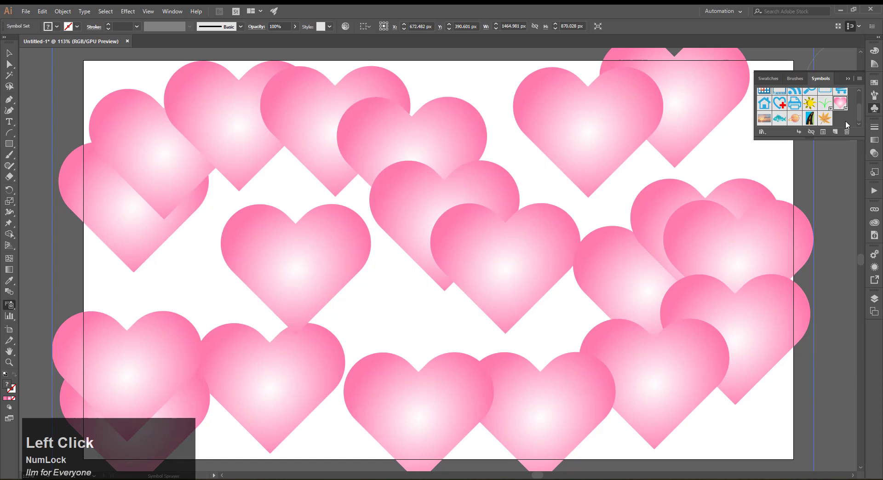
# Delete the Grass symbol from the document's symbols and collapse the symbol list.
pyautogui.click(827, 103)
pyautogui.click(846, 132)
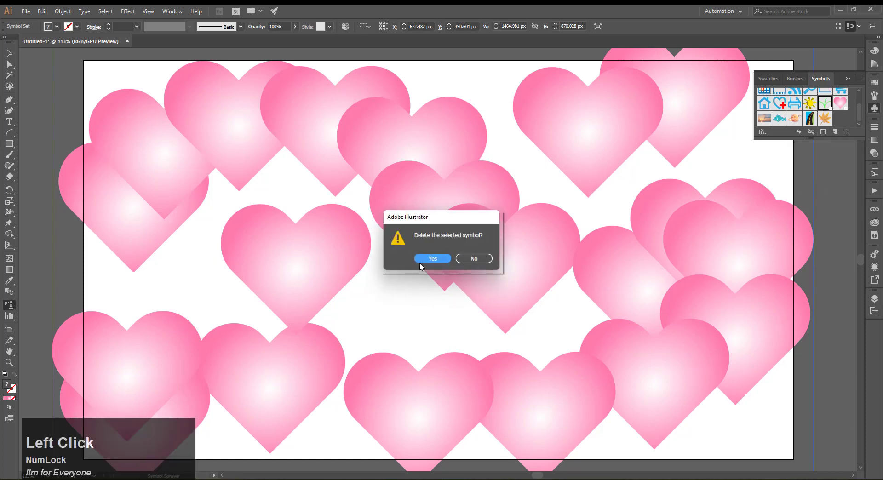
pyautogui.click(432, 258)
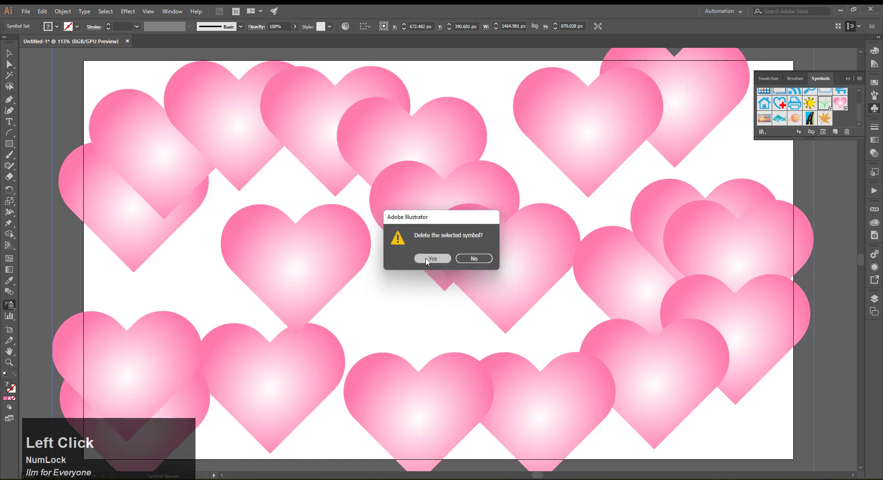
pyautogui.click(847, 79)
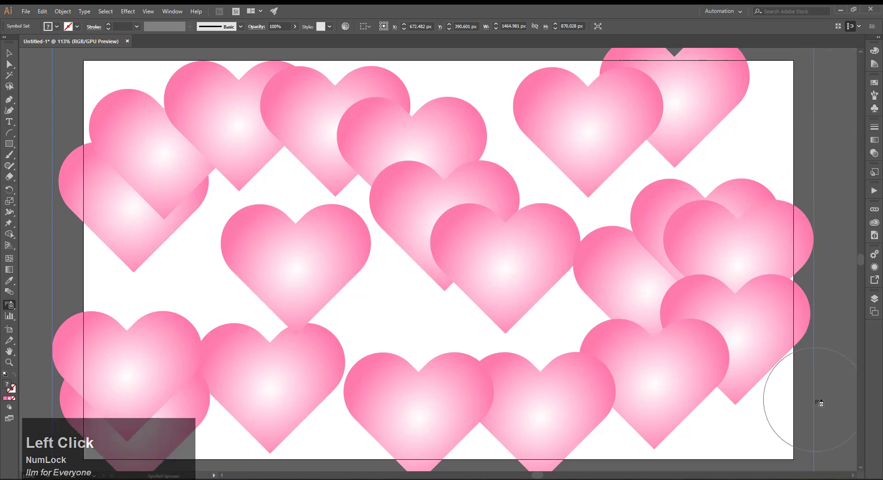